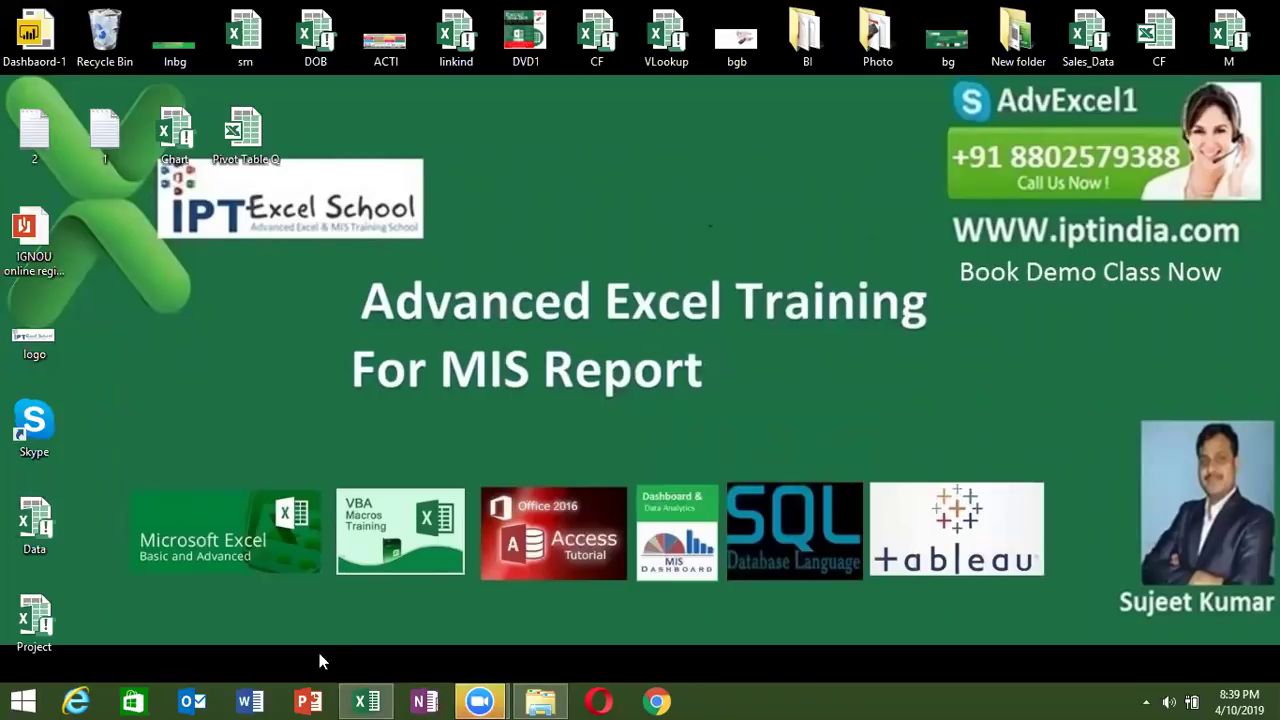
- Restore the CF workbook in Excel with its Data sheet of sales records showing
left_click(365, 701)
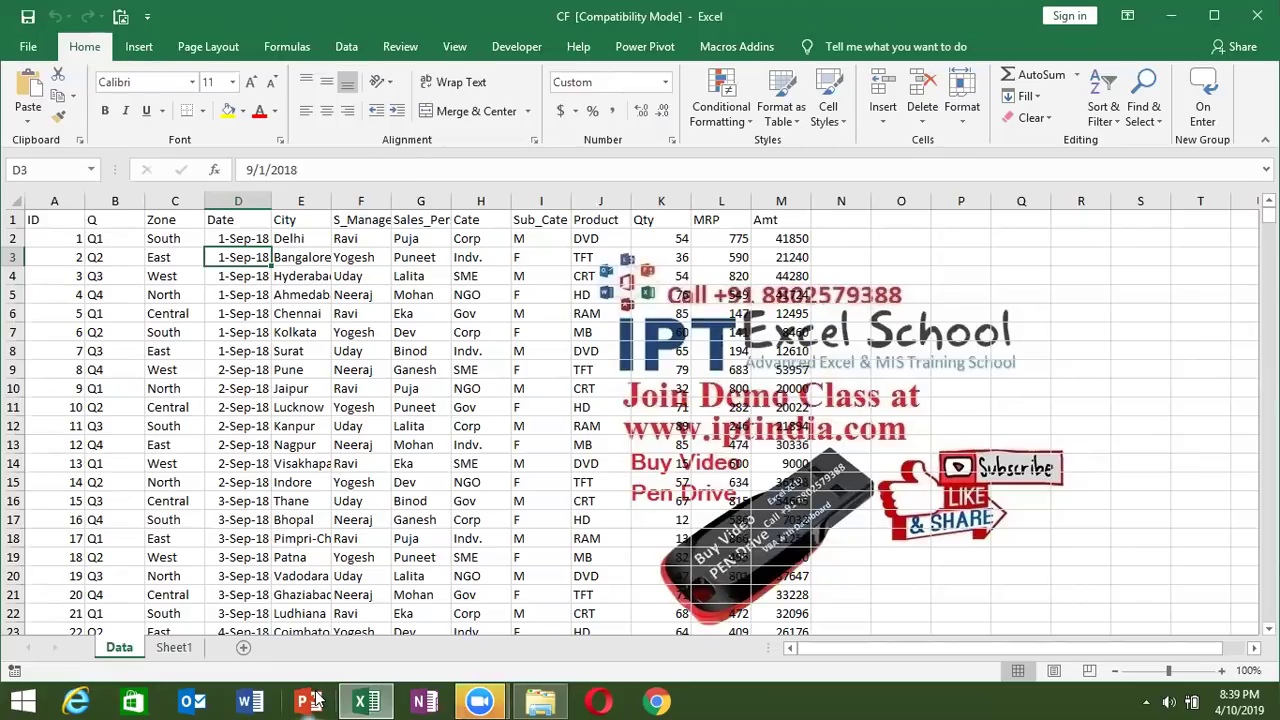
- Copy the Data sheet's header row into row 1 of Sheet1
key("Up")
key("Up")
key("Home")
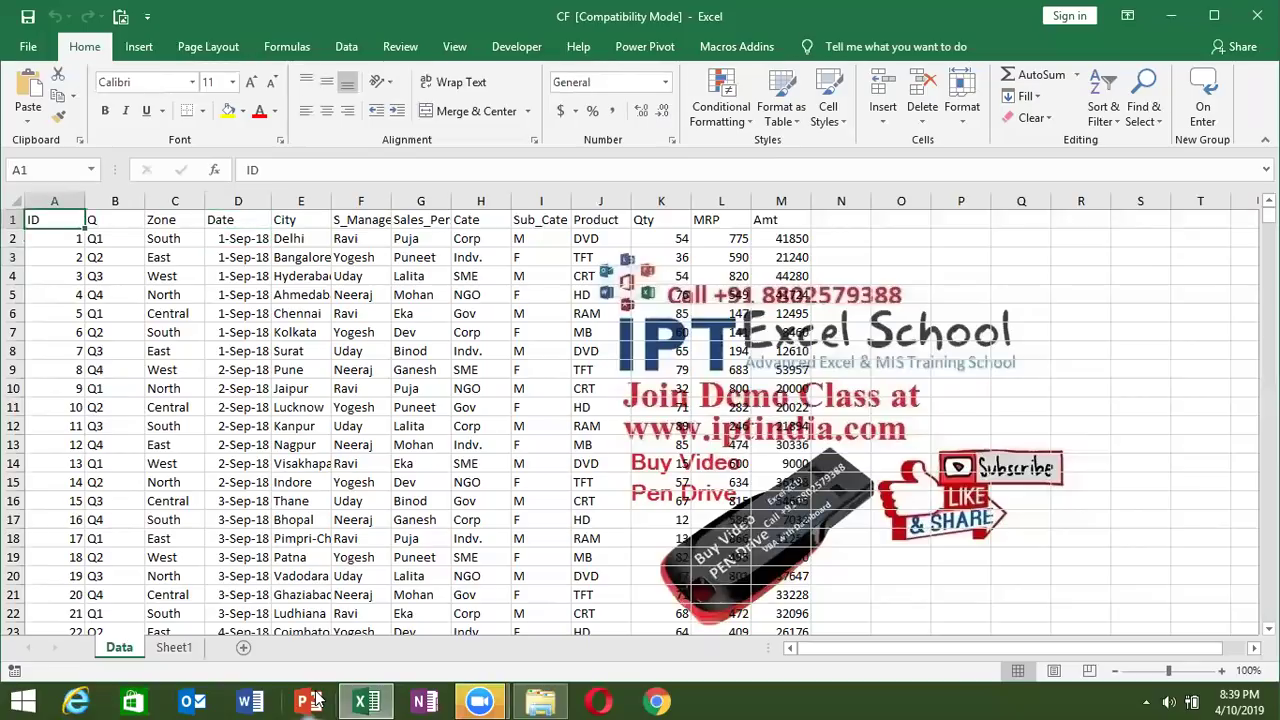
key("ctrl+shift+Right")
key("ctrl+c")
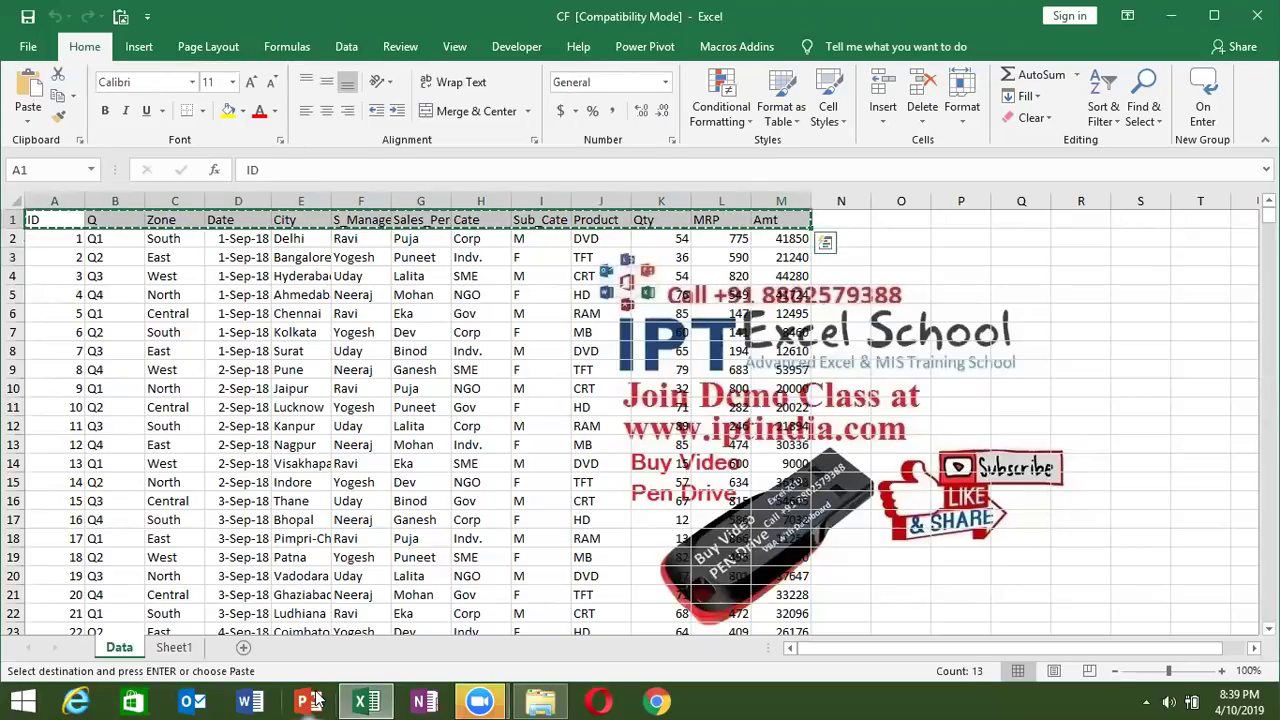
key("Down")
key("ctrl+Down")
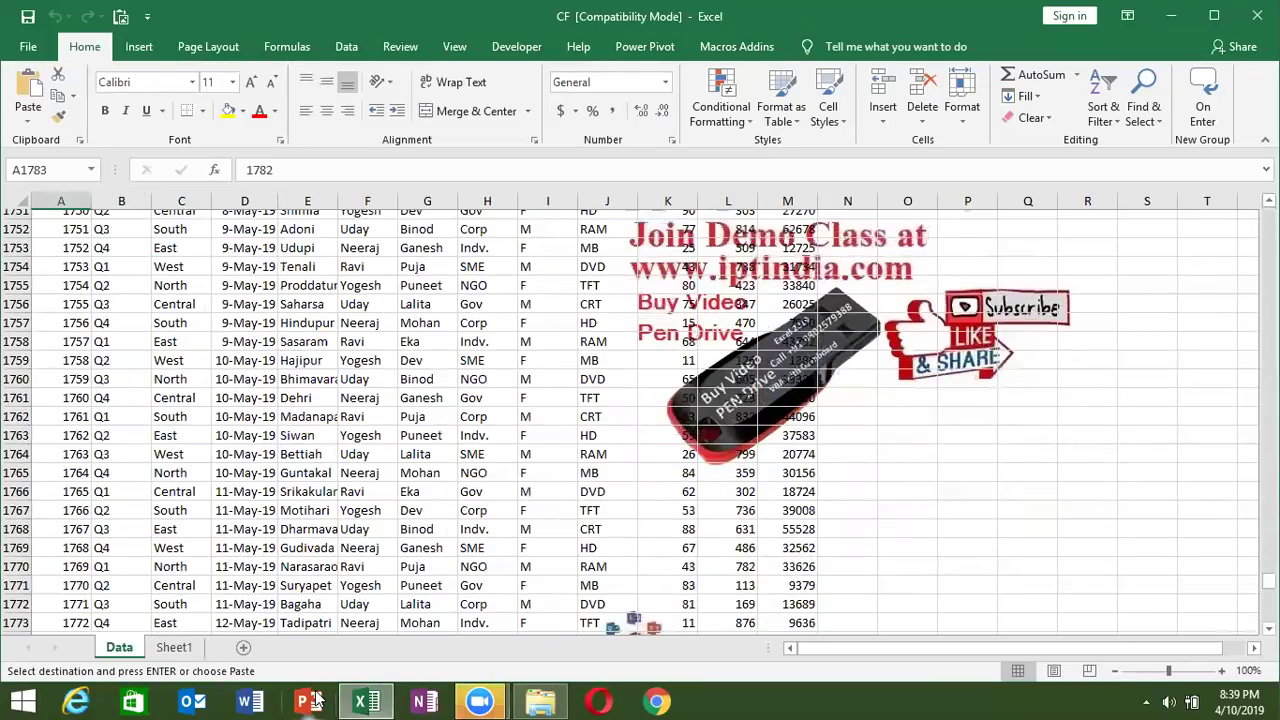
left_click(173, 648)
key("ctrl+v")
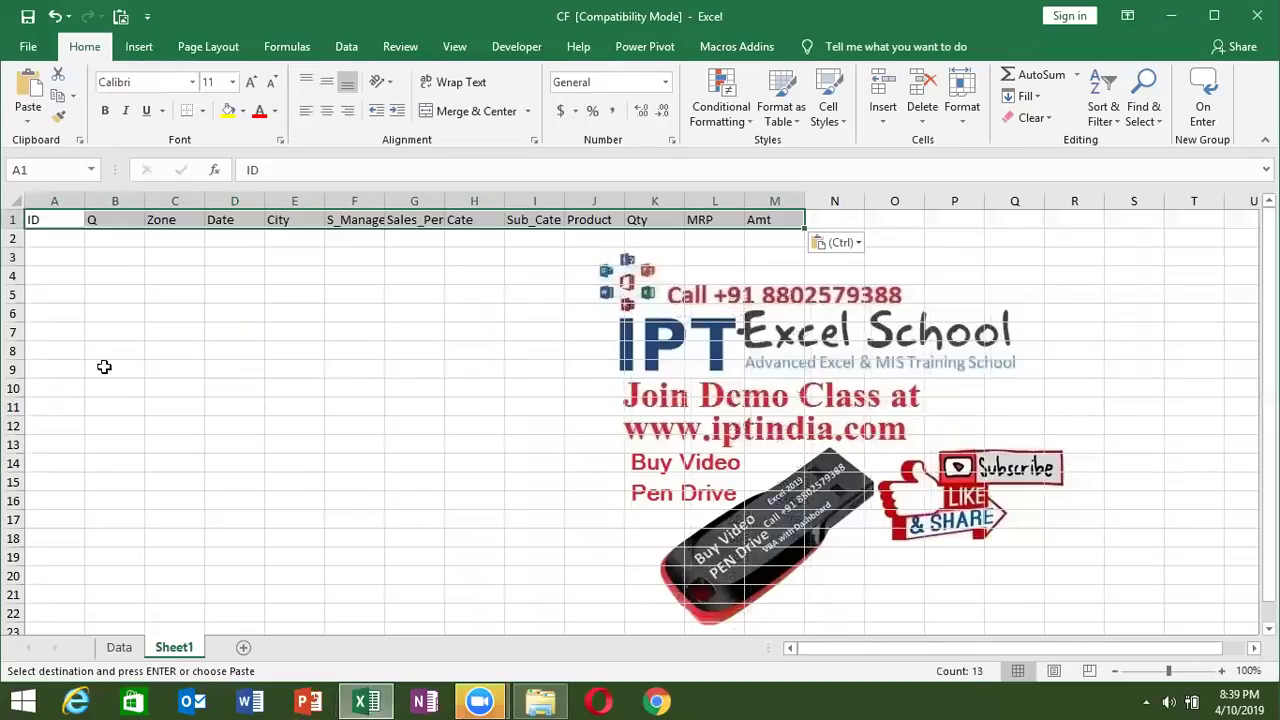
- Enter the IDs 54, 32, 85, 12 and 65 into A2:A6
left_click(60, 240)
type("54")
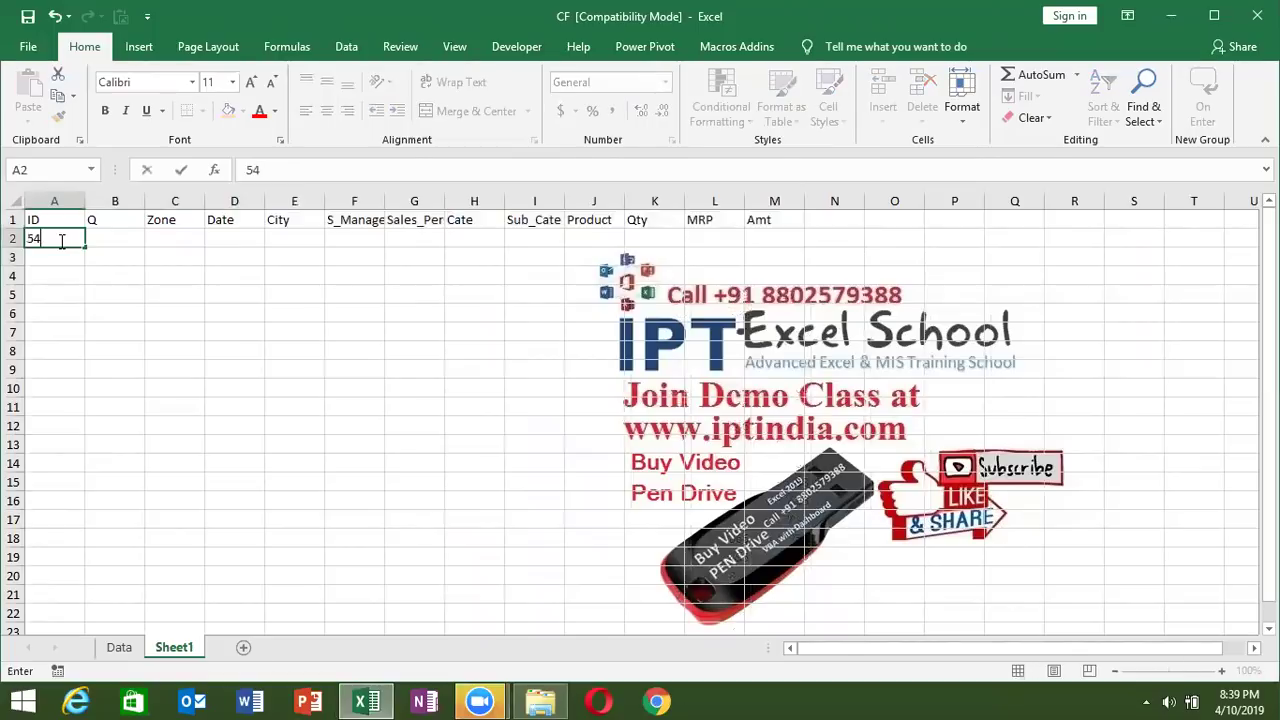
key("Return")
type("32")
key("Return")
type("85")
key("Return")
type("12")
key("Return")
type("65")
key("Return")
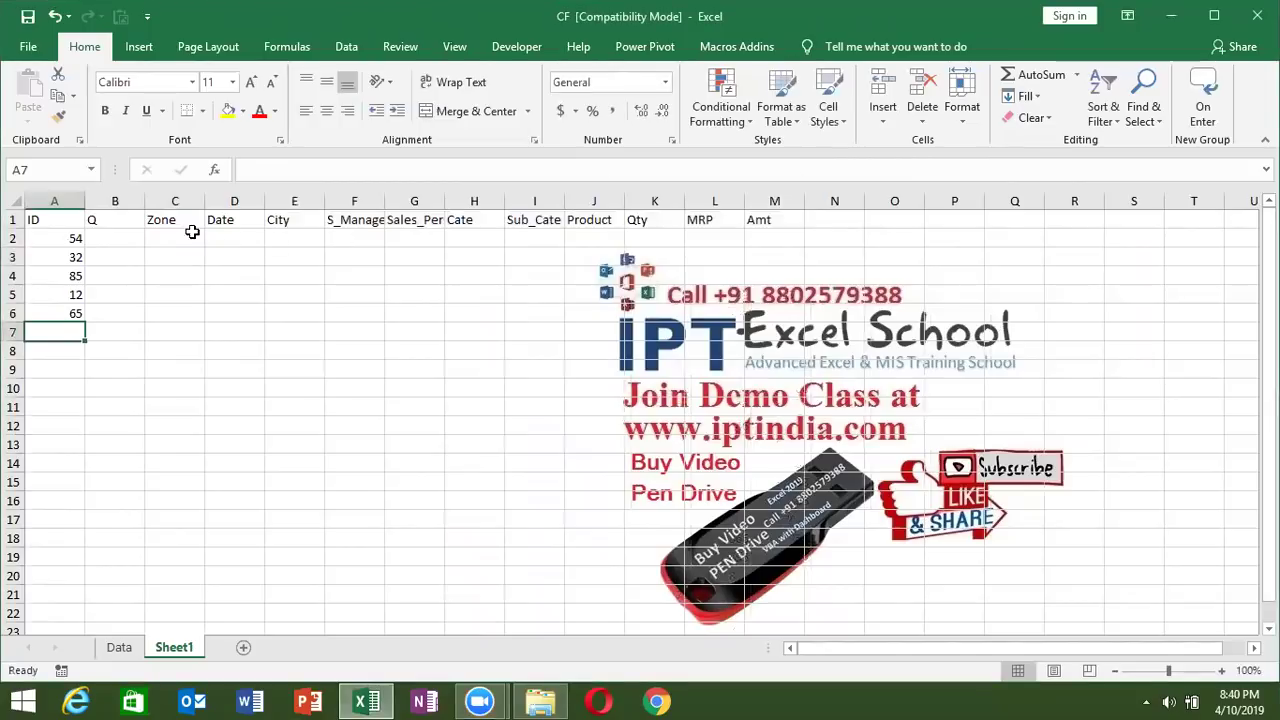
left_click(117, 237)
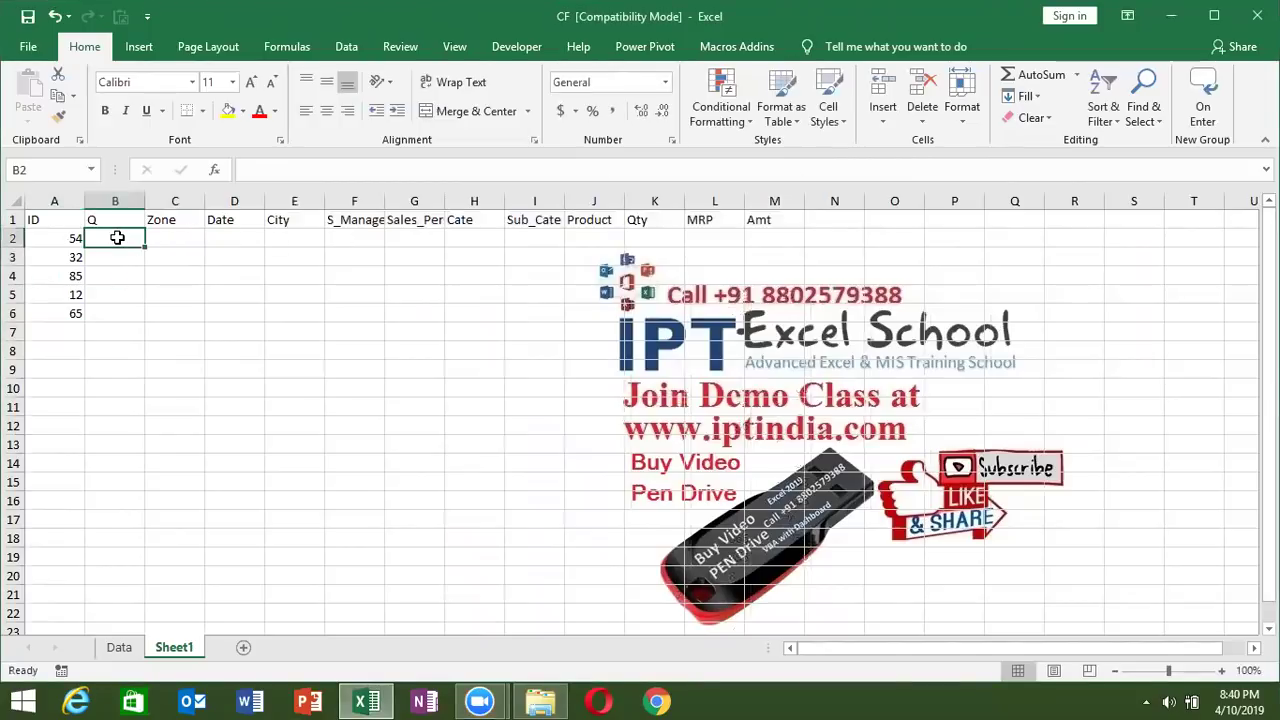
left_click(61, 237)
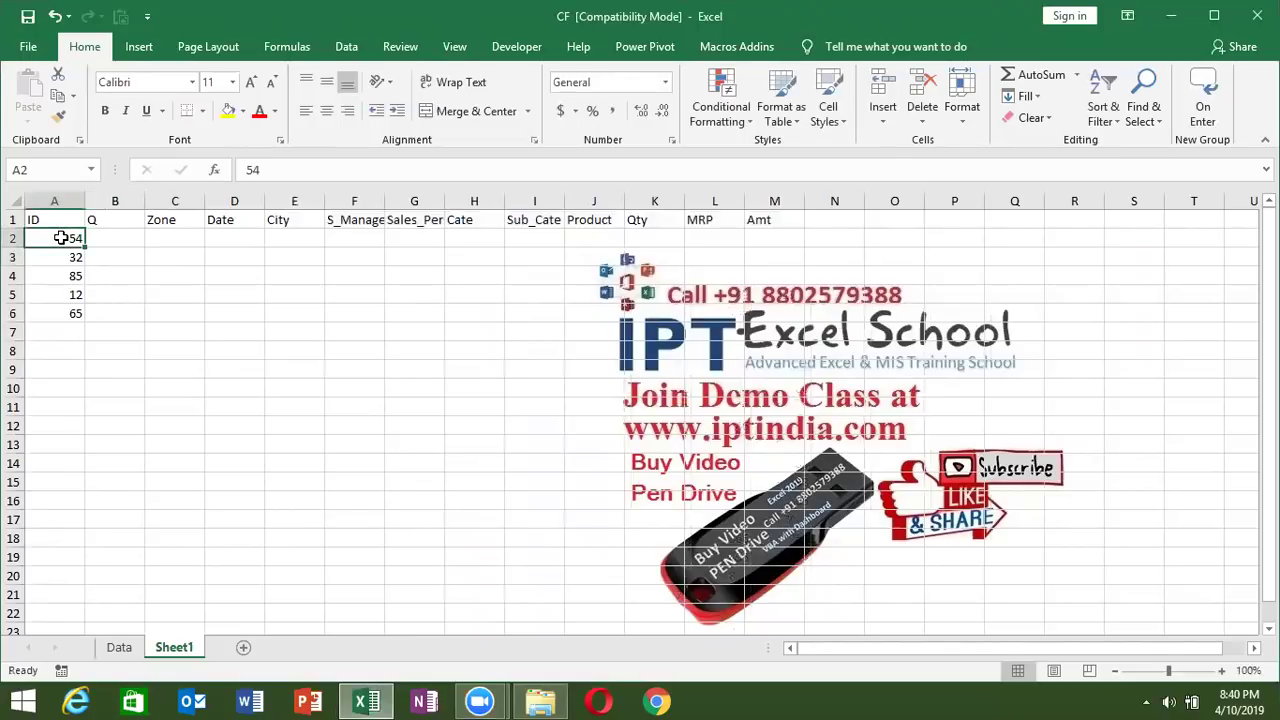
key("ctrl+c")
left_click(119, 648)
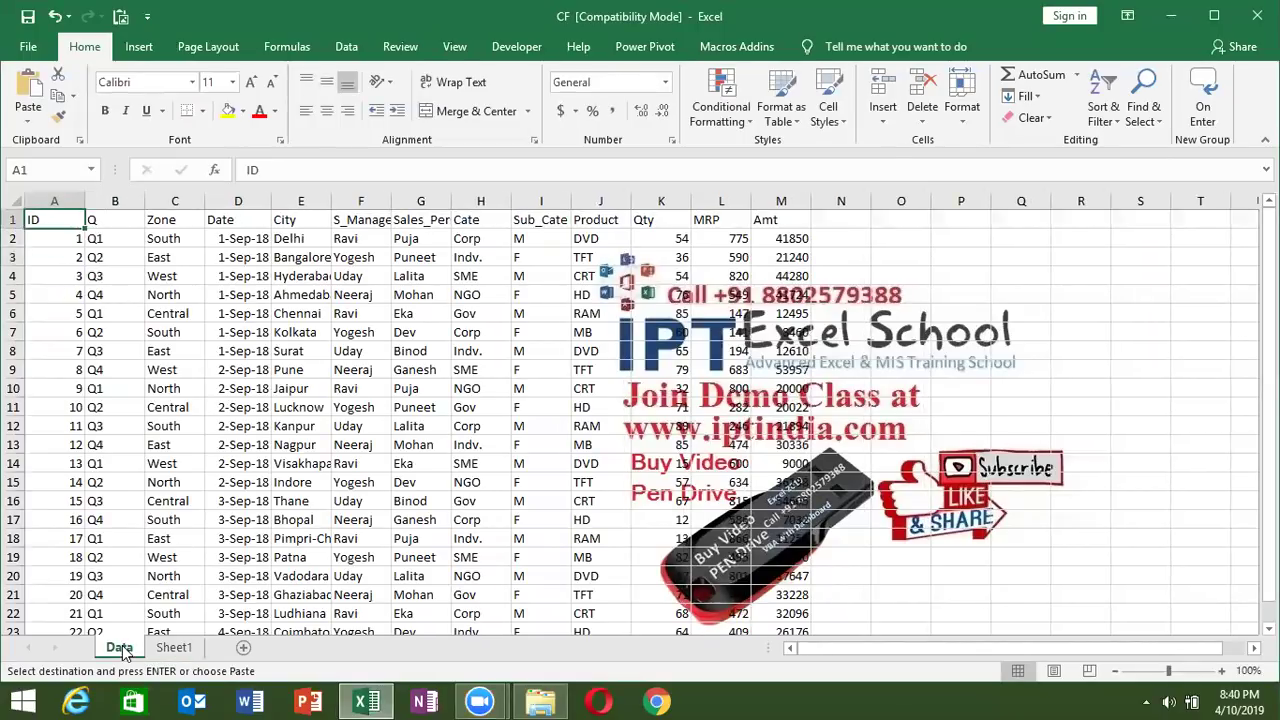
key("ctrl+f")
key("ctrl+v")
key("Return")
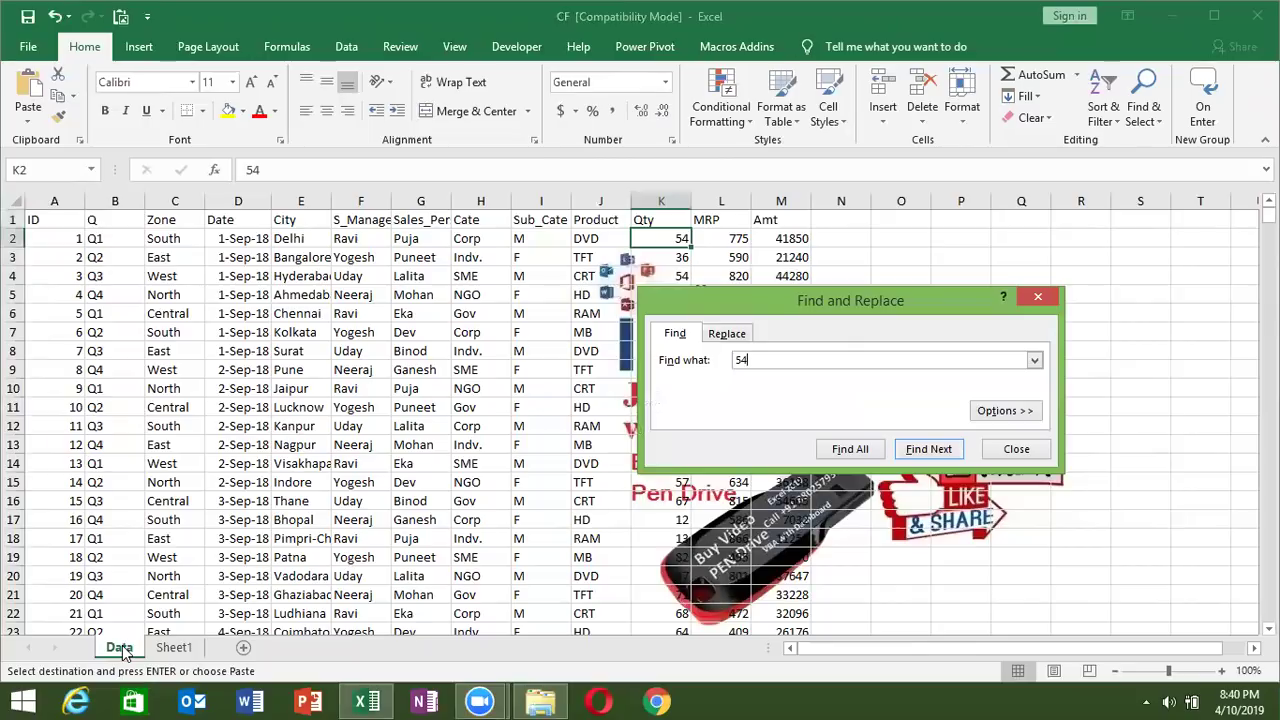
key("Escape")
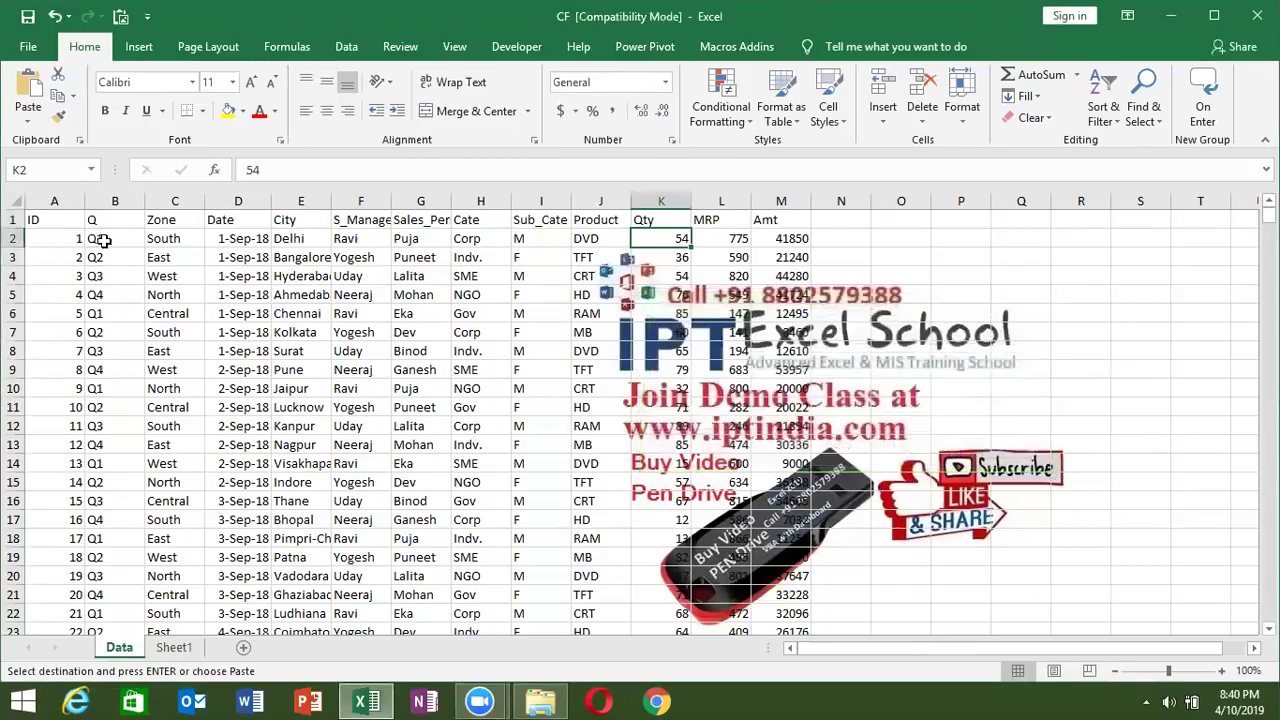
left_click(58, 201)
key("ctrl+f")
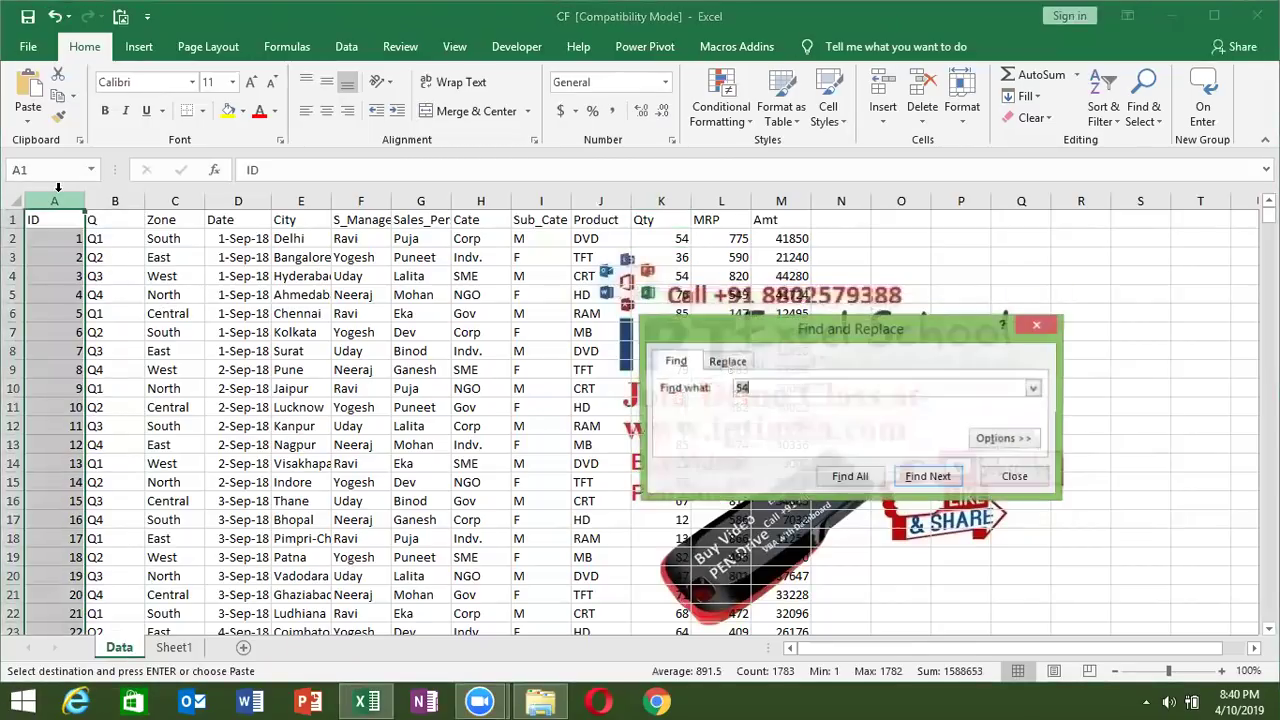
key("Return")
key("Escape")
key("Right")
key("Escape")
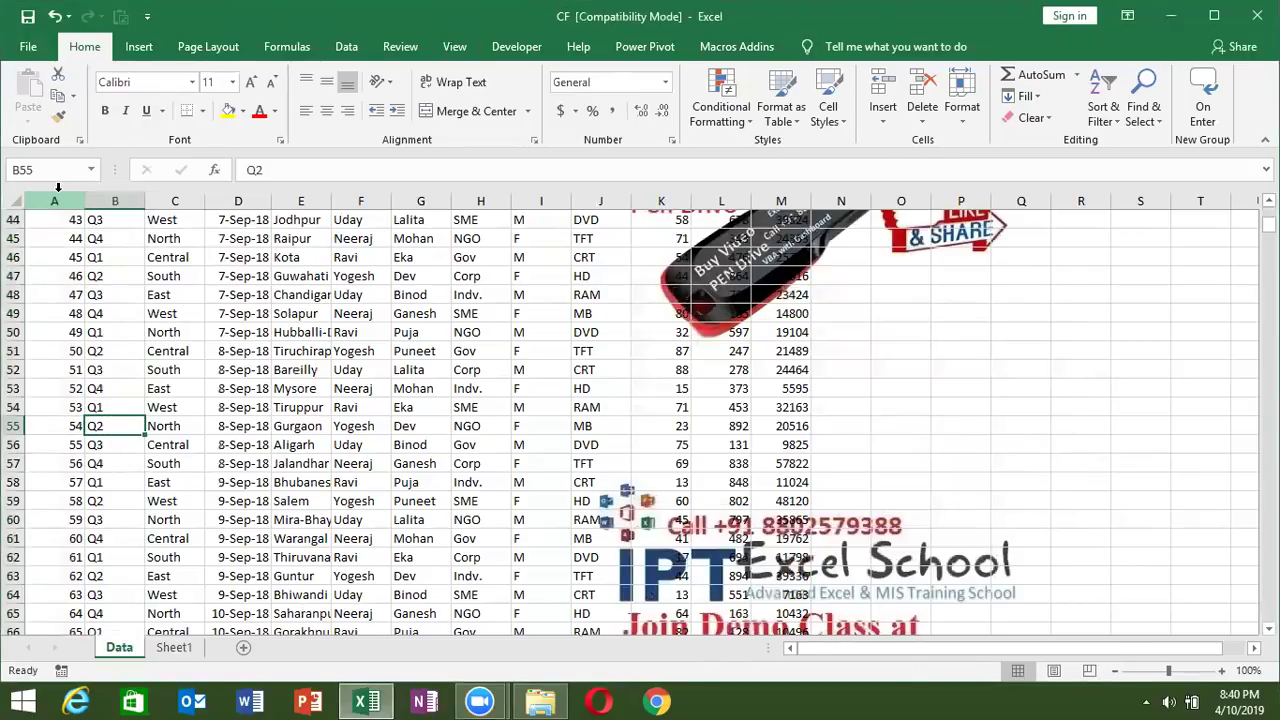
key("ctrl+shift+Right")
key("ctrl+c")
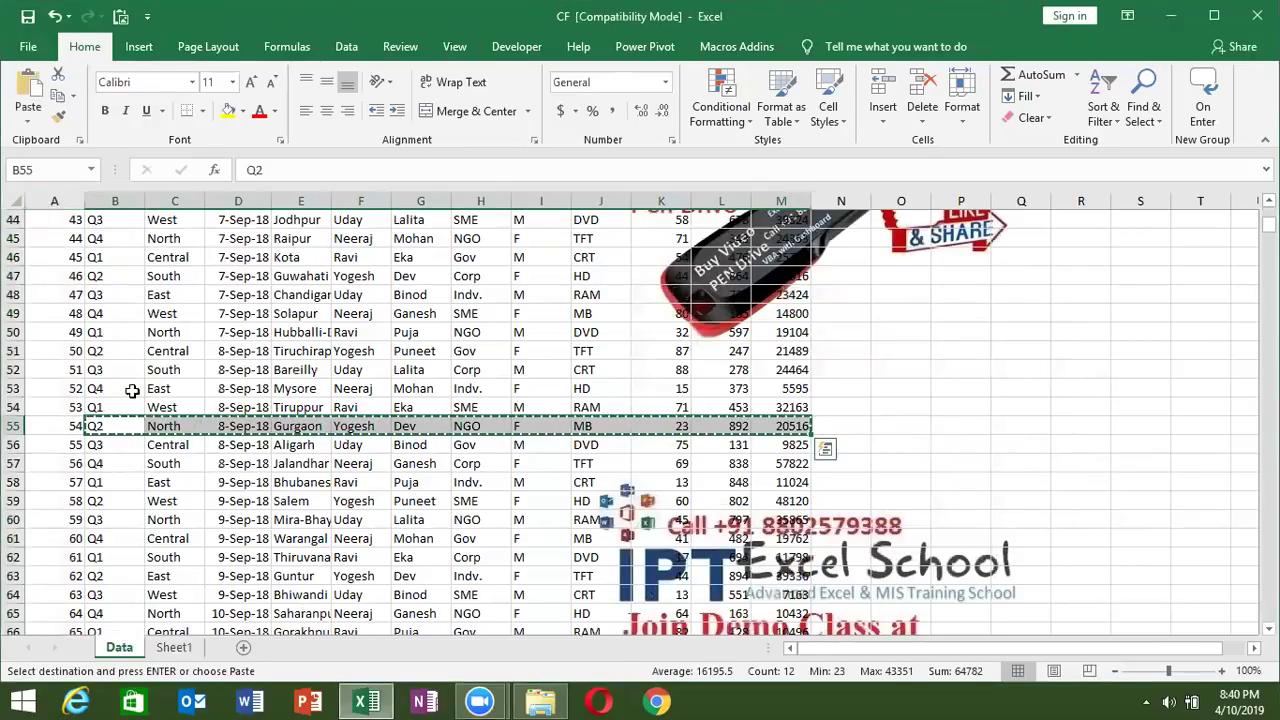
left_click(174, 648)
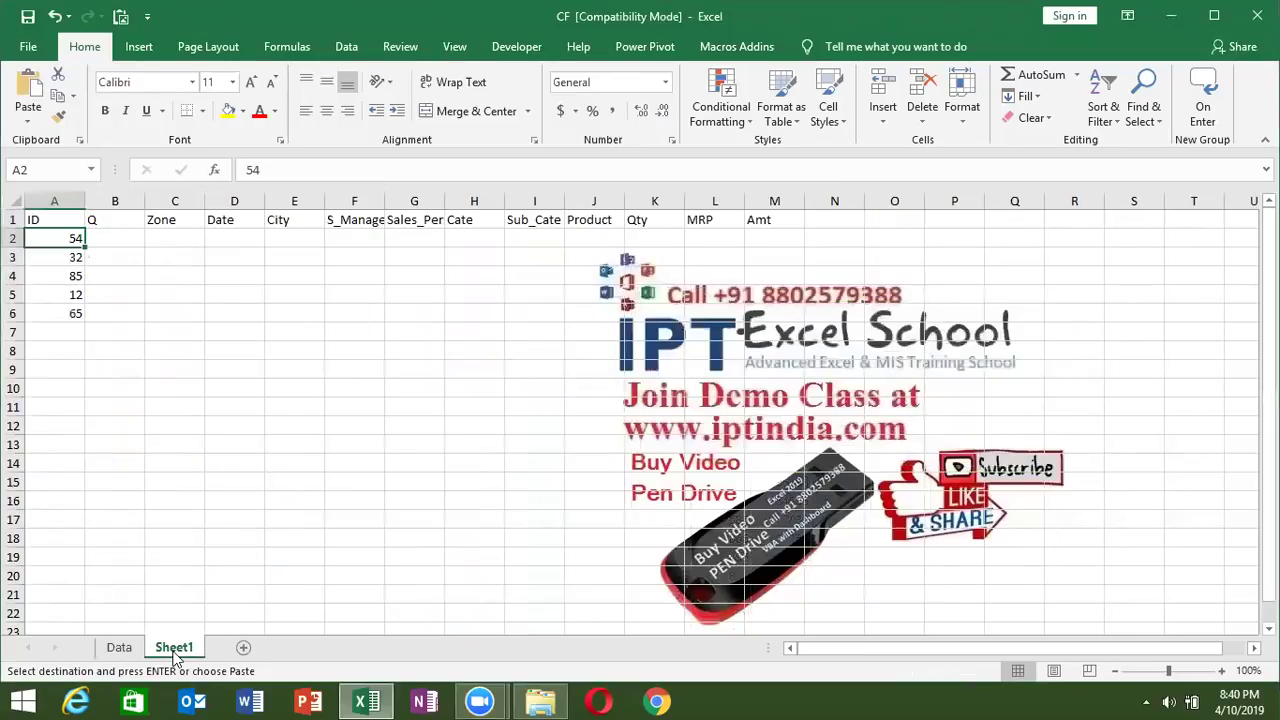
key("Right")
key("ctrl+v")
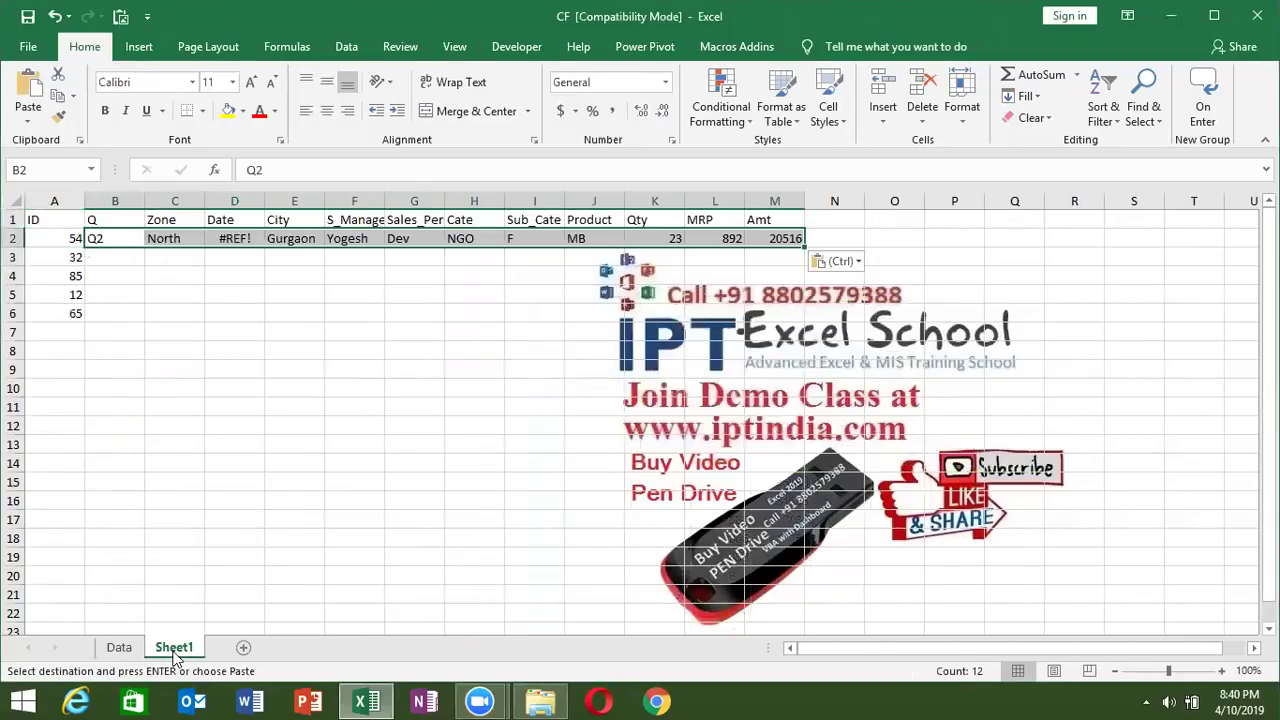
key("Delete")
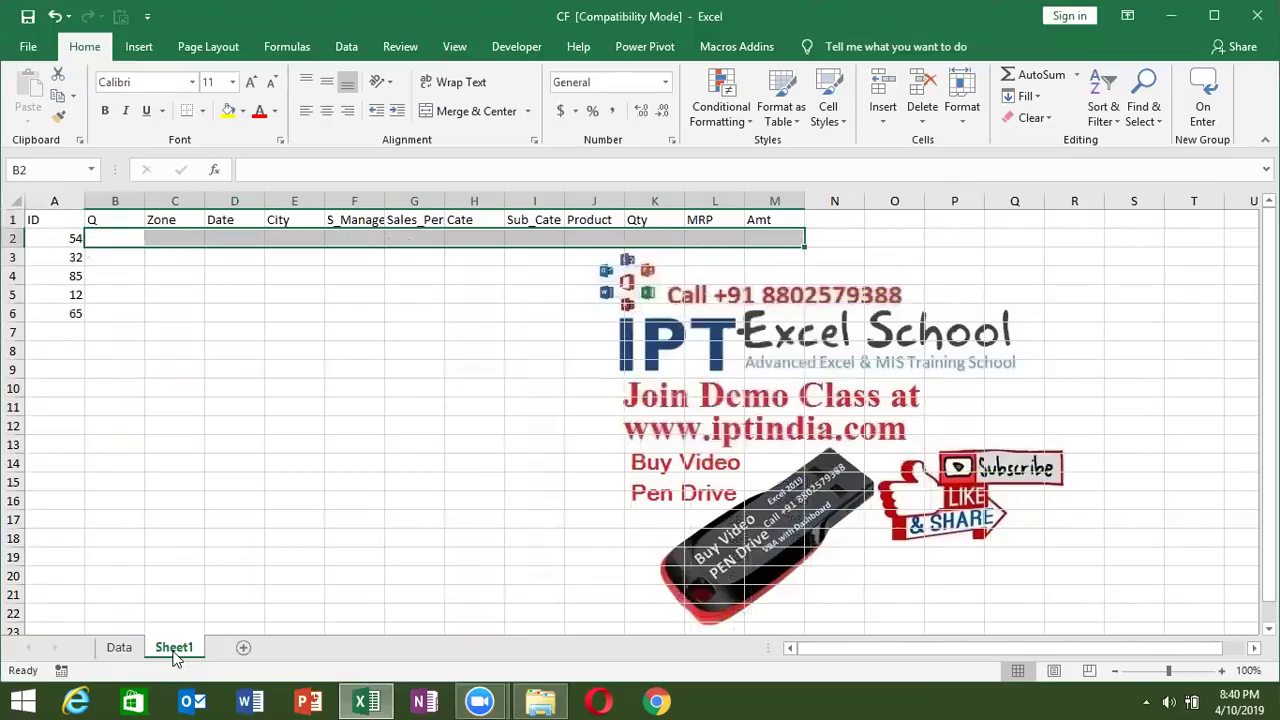
key("Left")
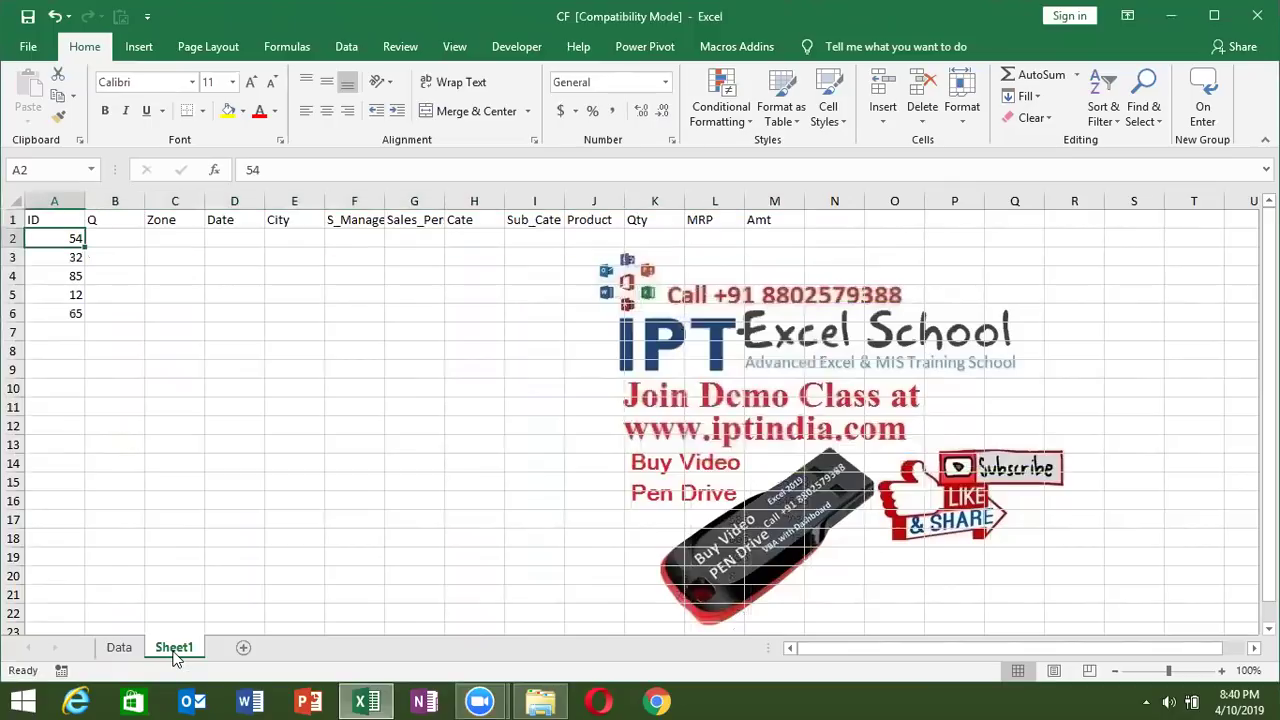
key("Right")
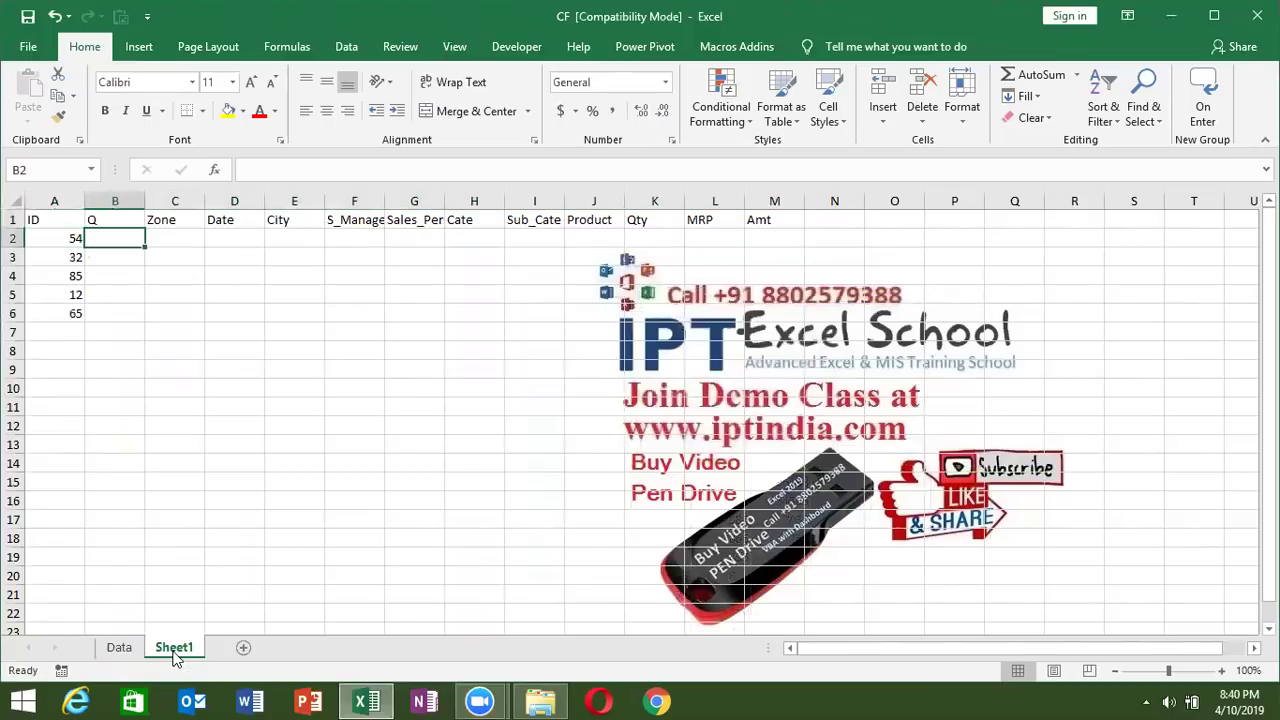
left_click(117, 650)
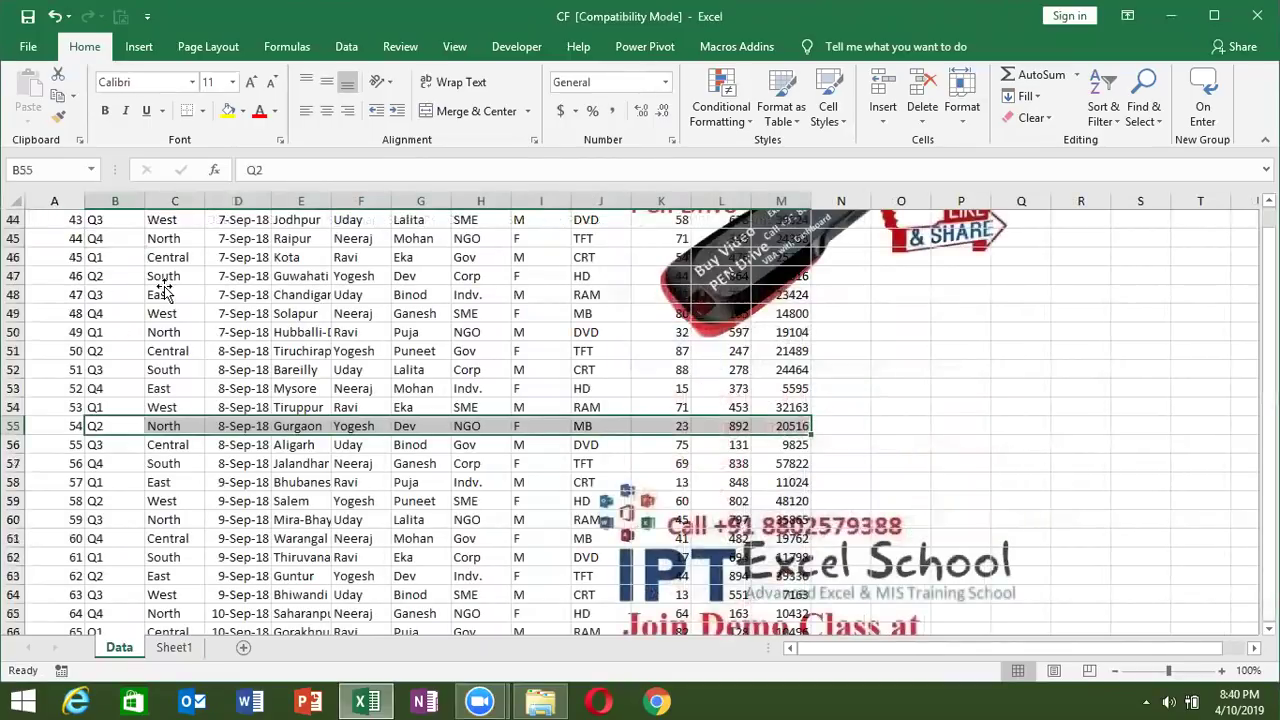
key("ctrl+Up")
key("Right")
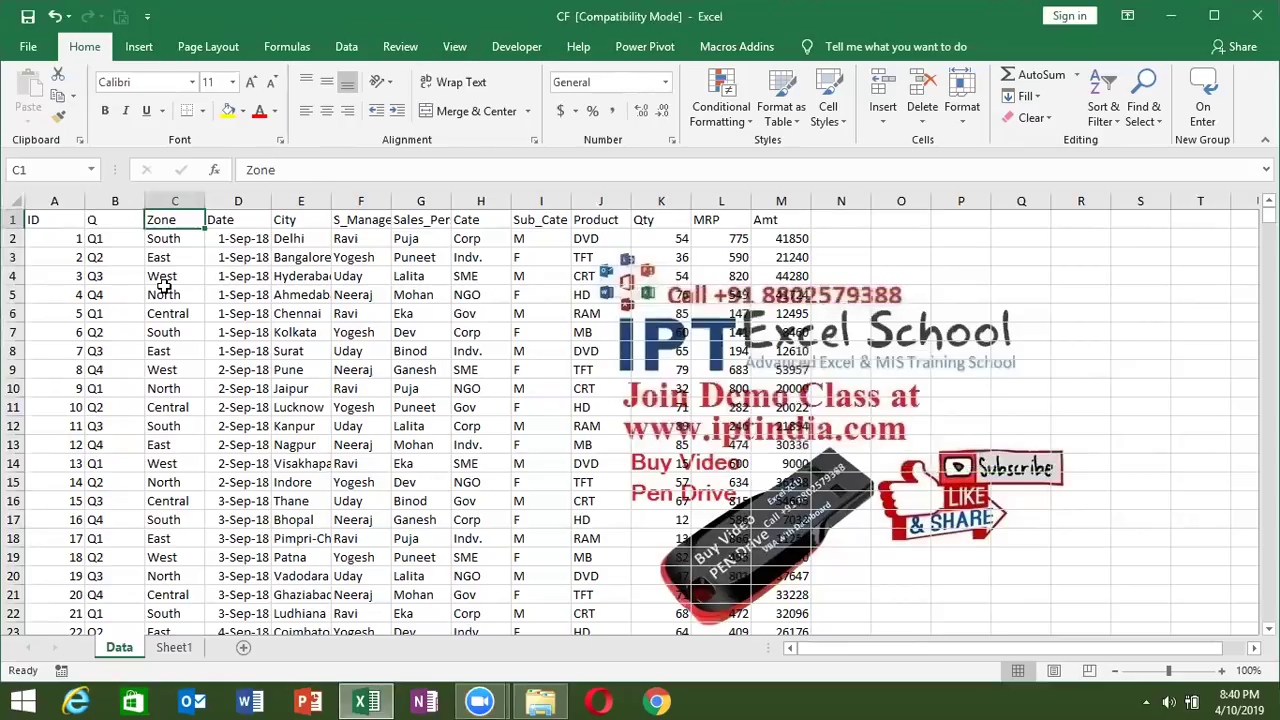
left_click(124, 242)
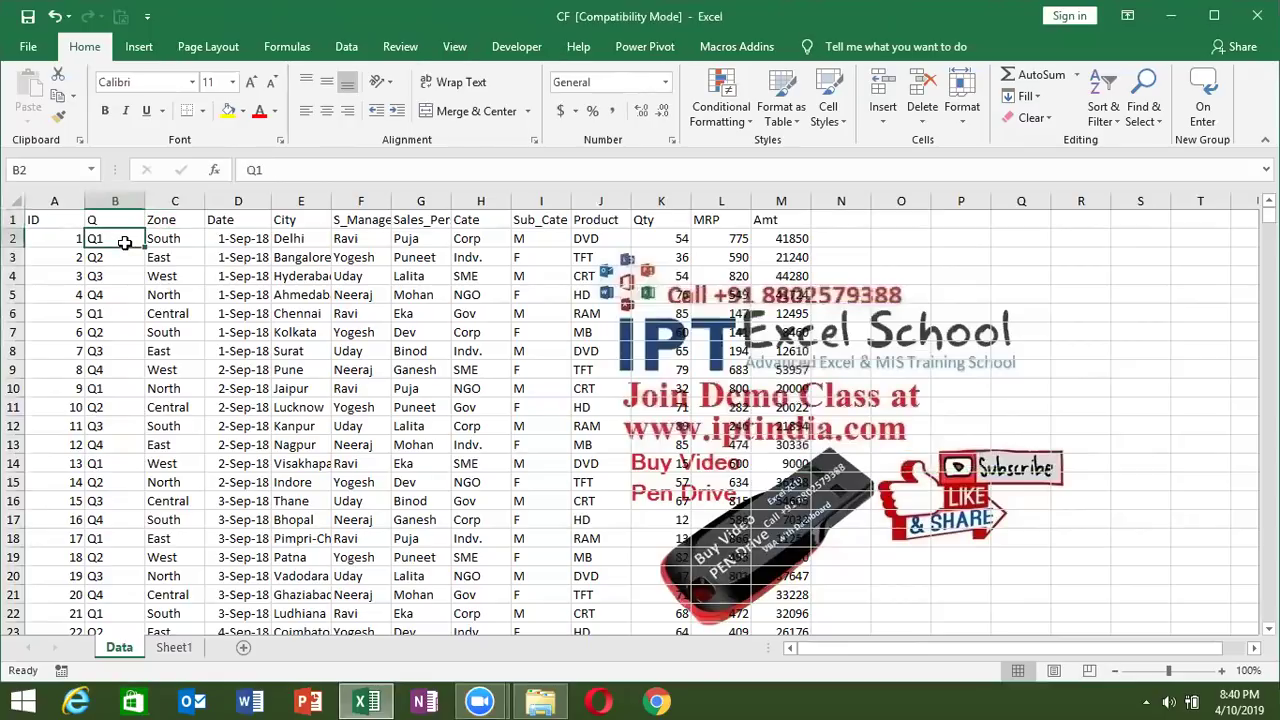
left_click(61, 190)
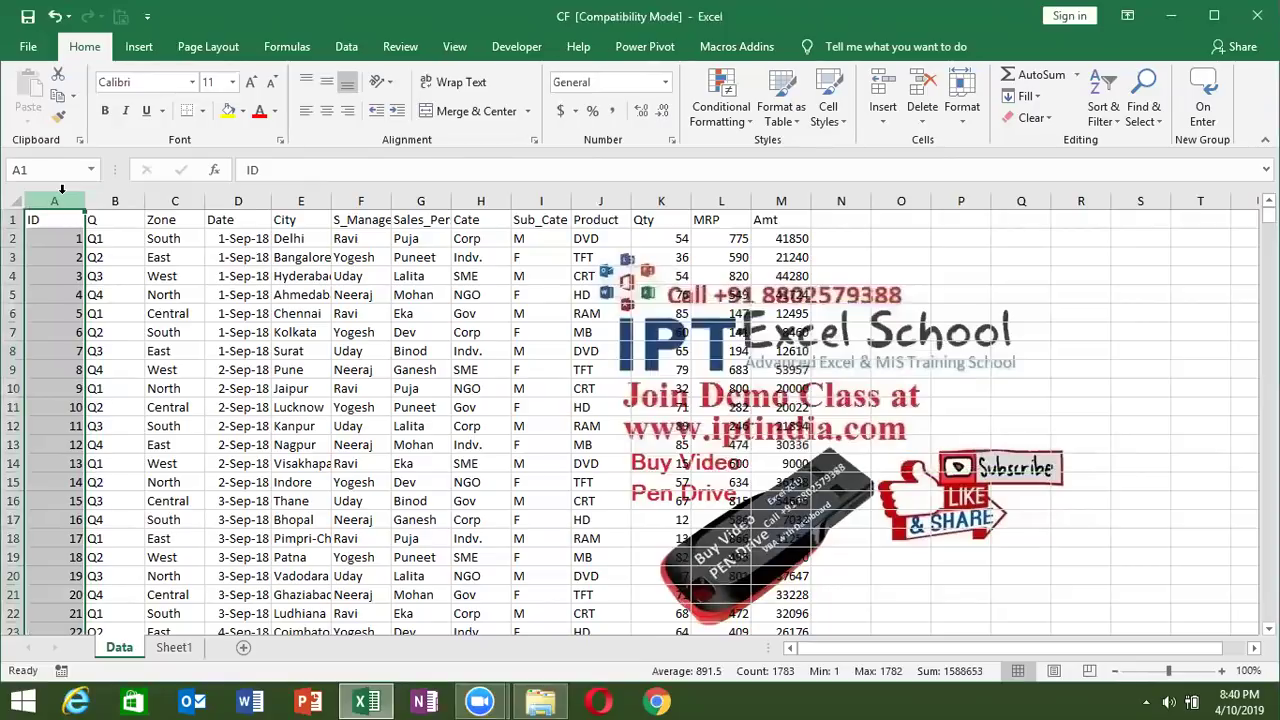
- Start a VLOOKUP in Sheet1 B2 using A2's ID as the lookup value
left_click(174, 647)
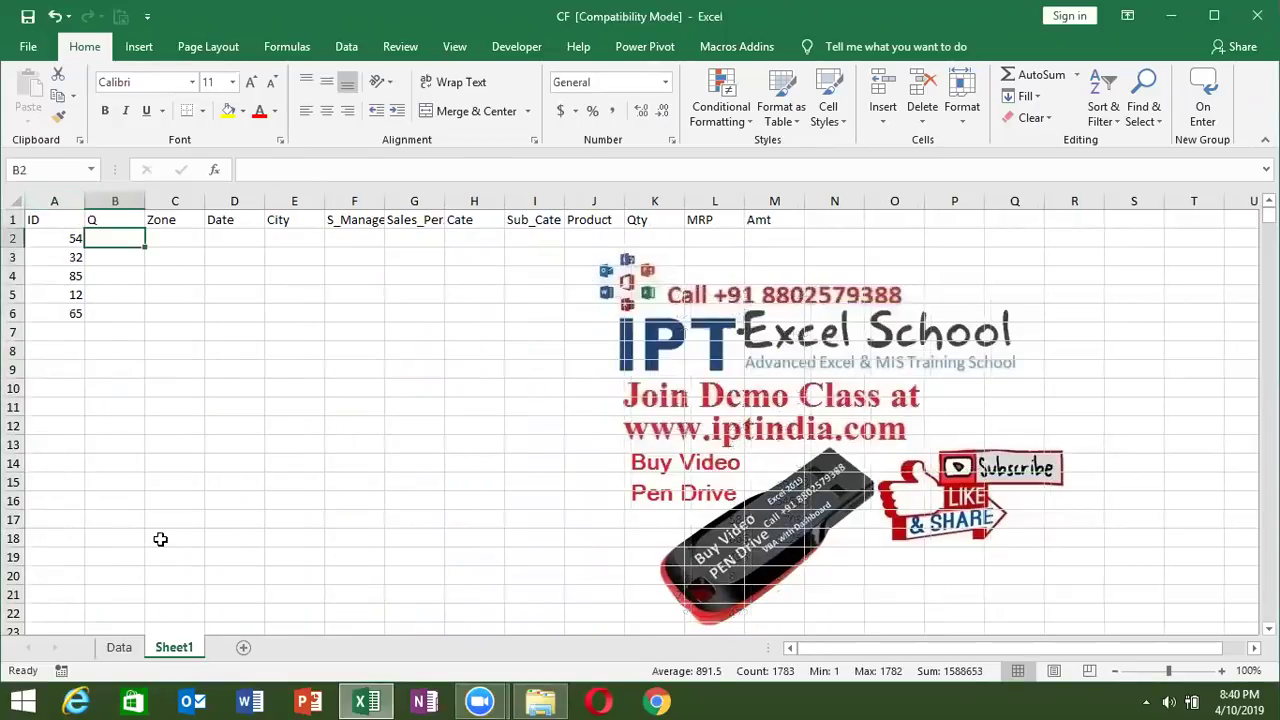
type("=vl")
key("Tab")
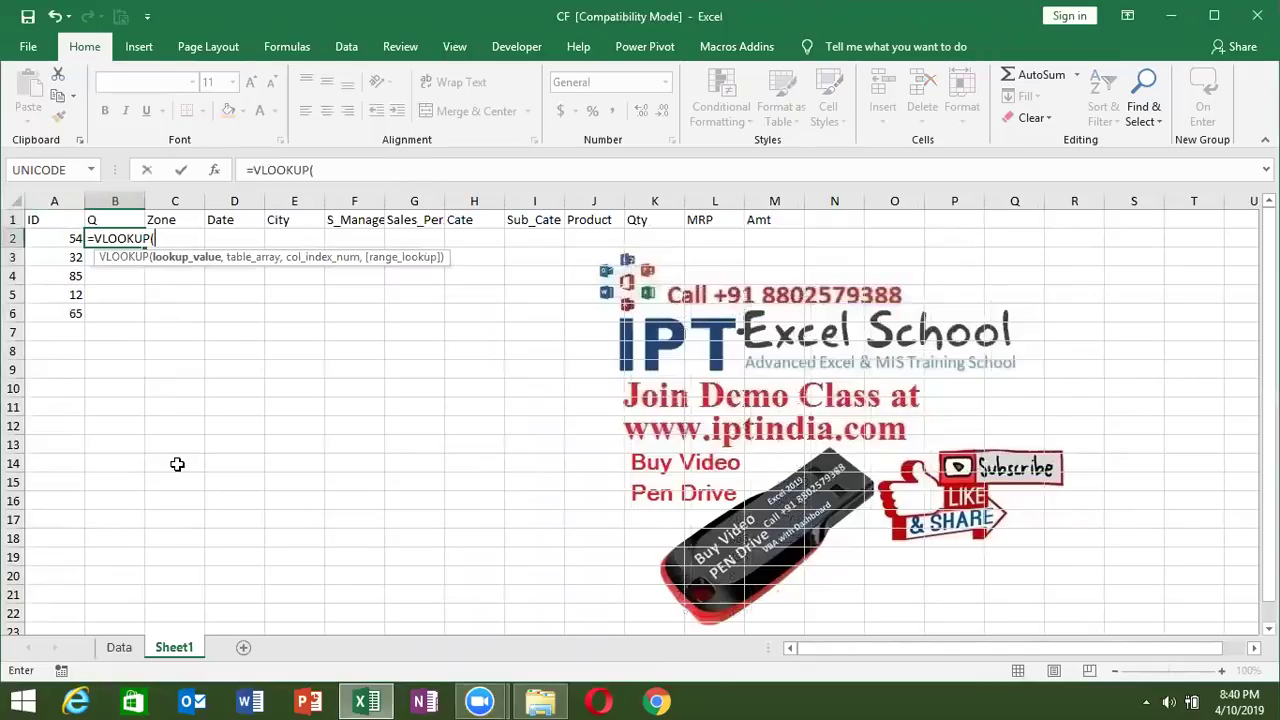
left_click(59, 238)
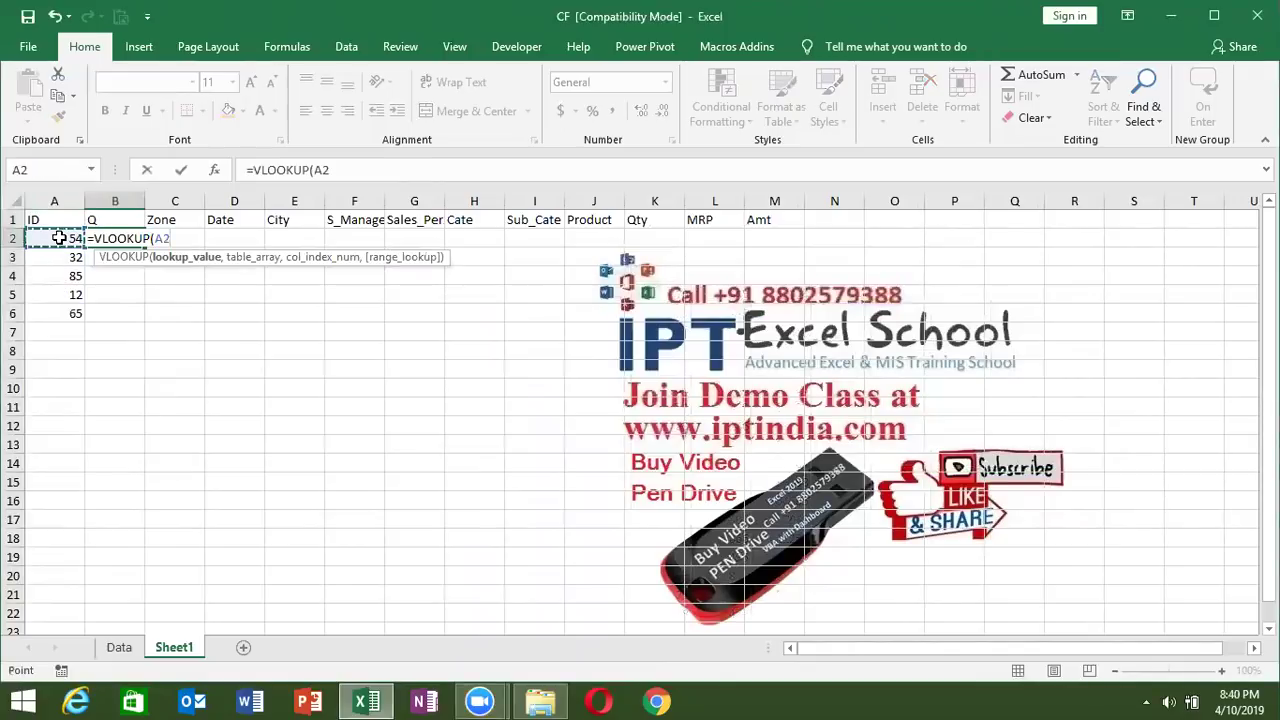
type(",")
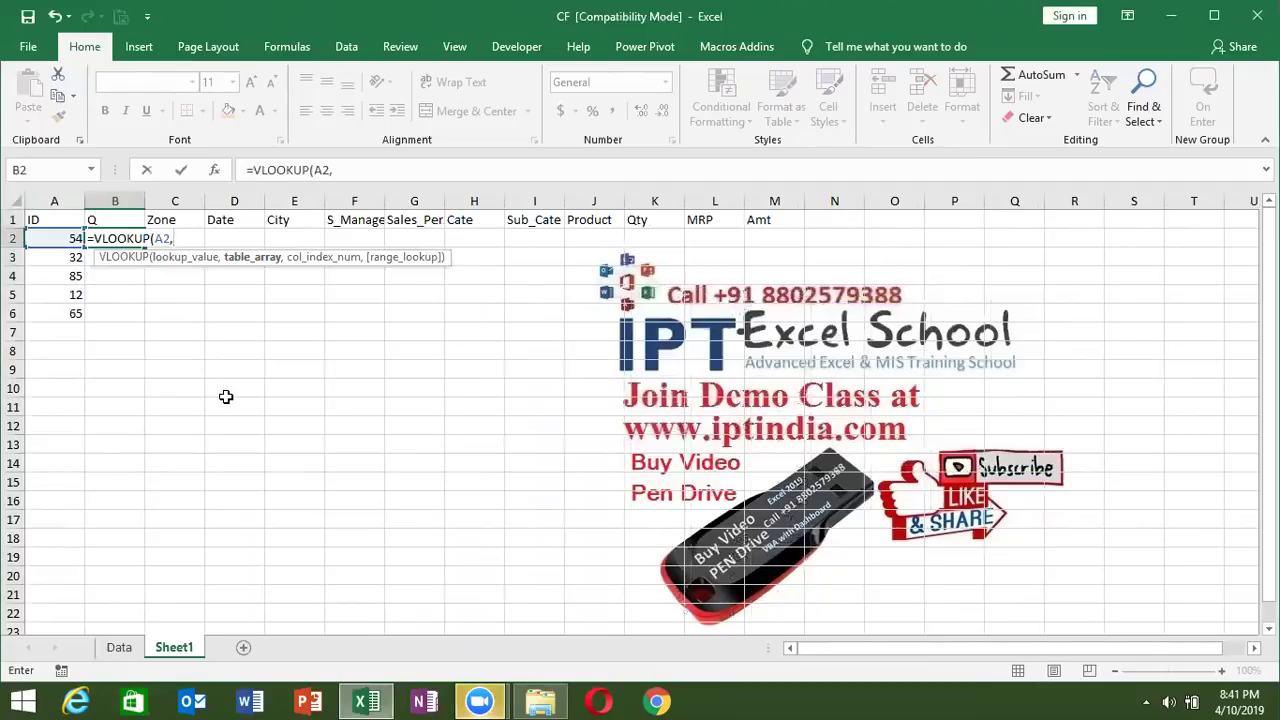
- Complete the lookup with table Data!A:M, column 2 and FALSE, returning Q2
left_click(119, 647)
mouse_move(54, 201)
left_mouse_down()
mouse_move(671, 219)
mouse_move(778, 201)
left_mouse_up()
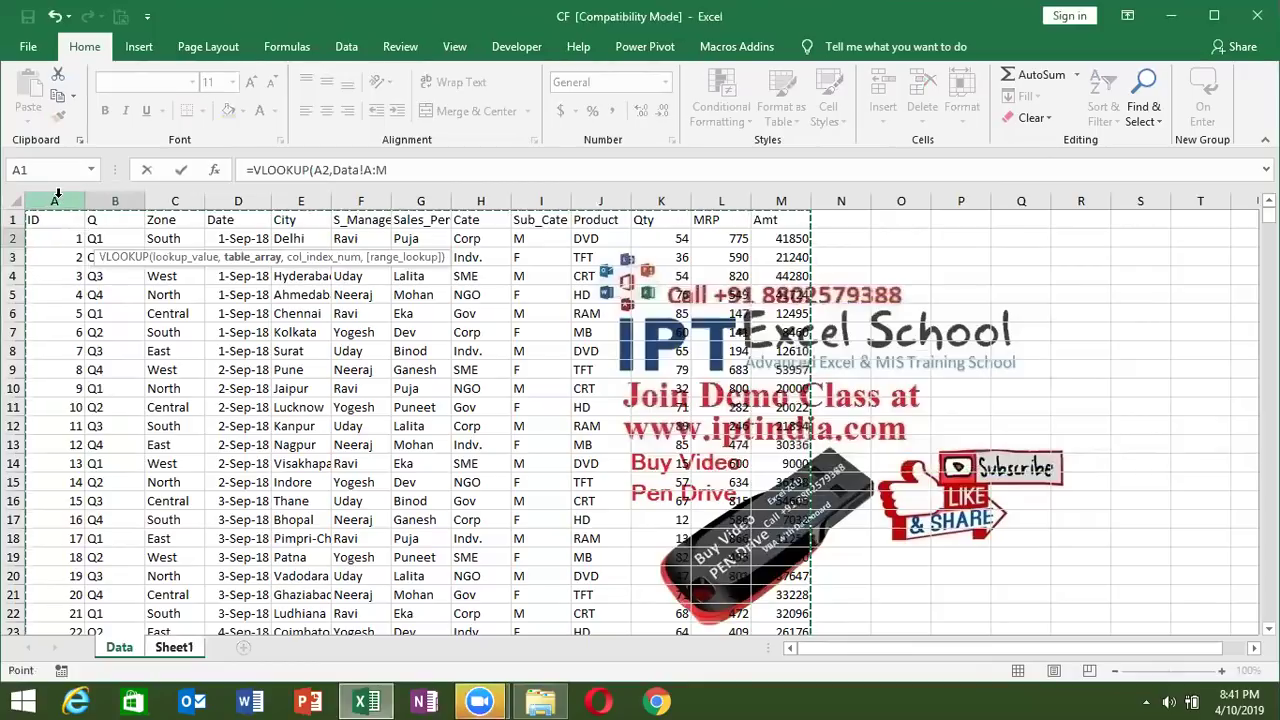
type(",")
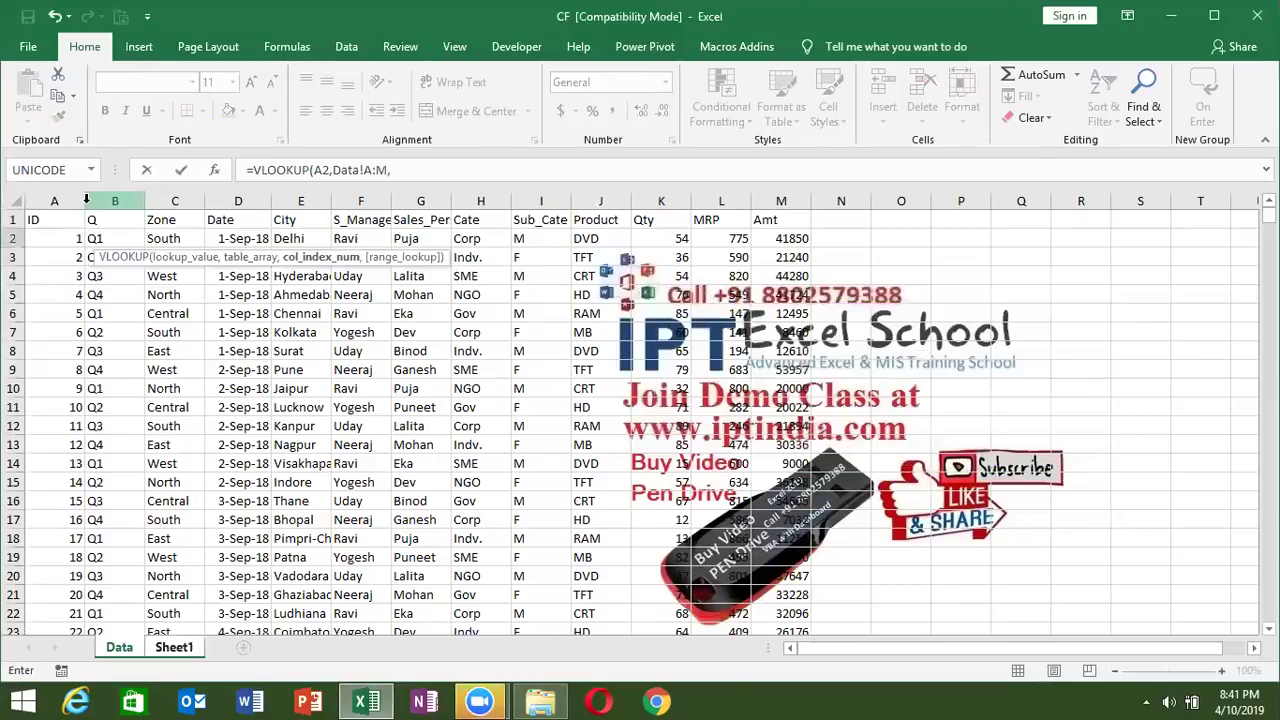
type("2,")
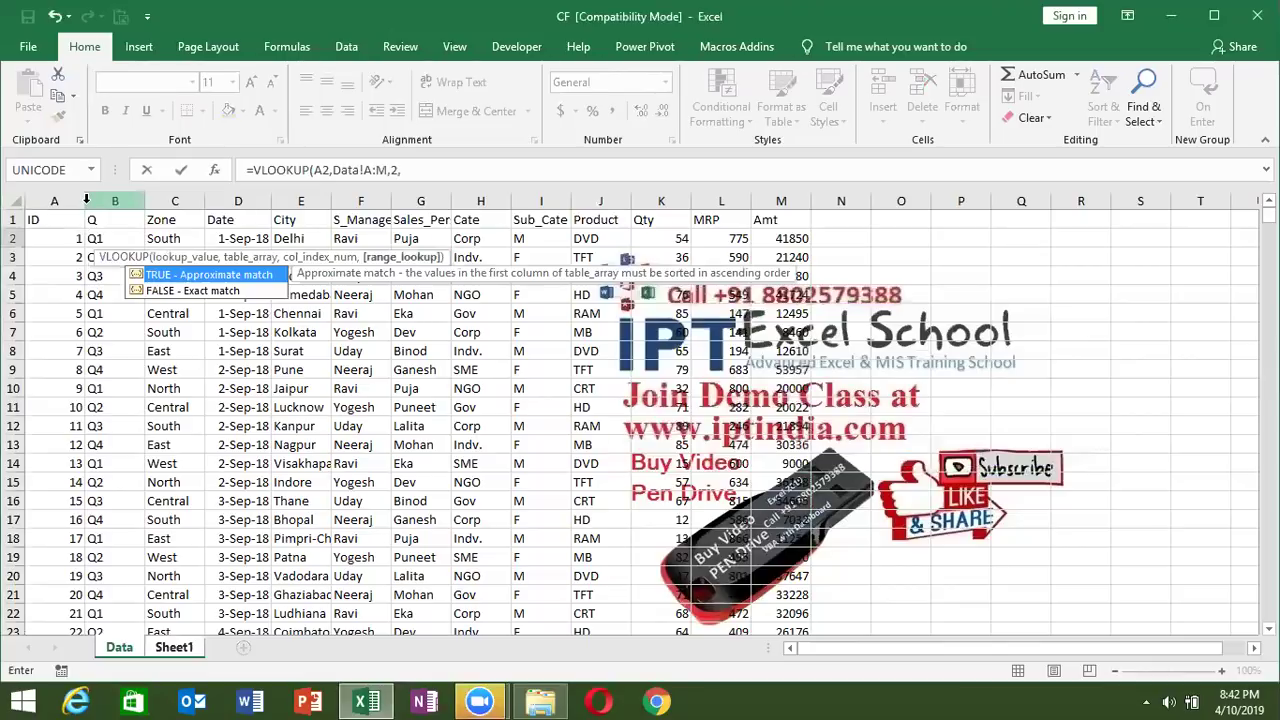
key("Down")
key("Tab")
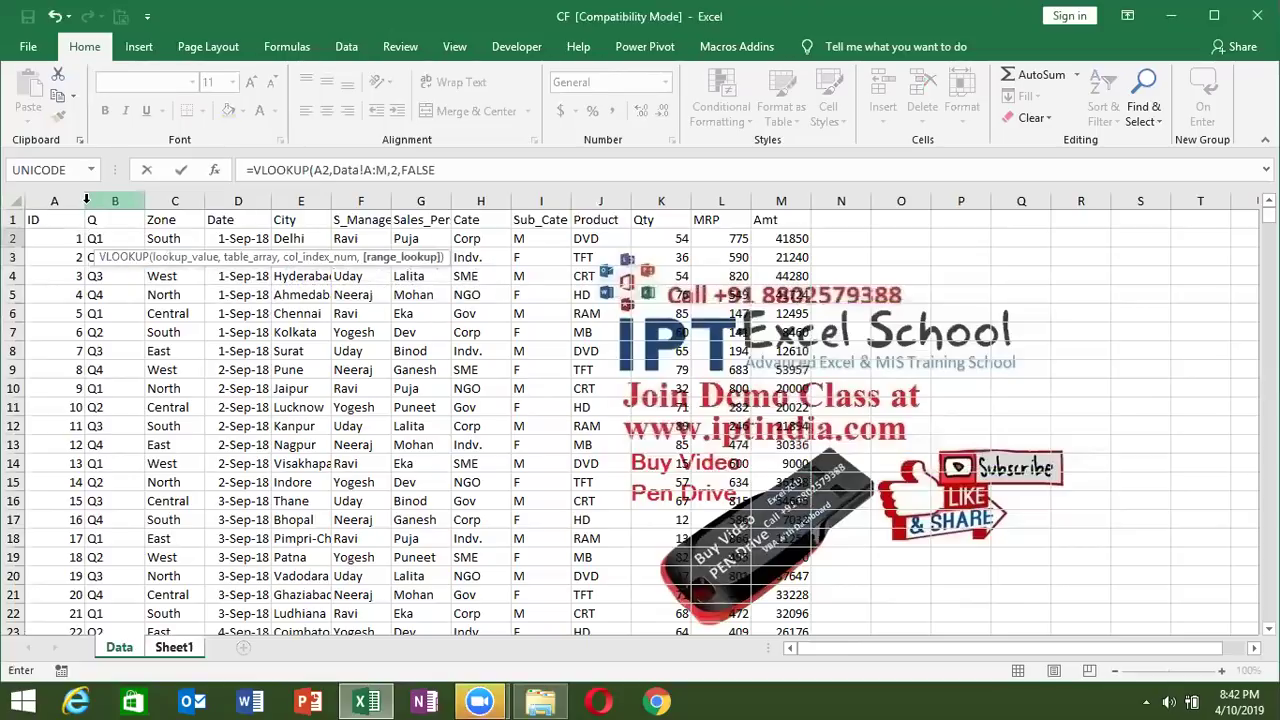
type(")")
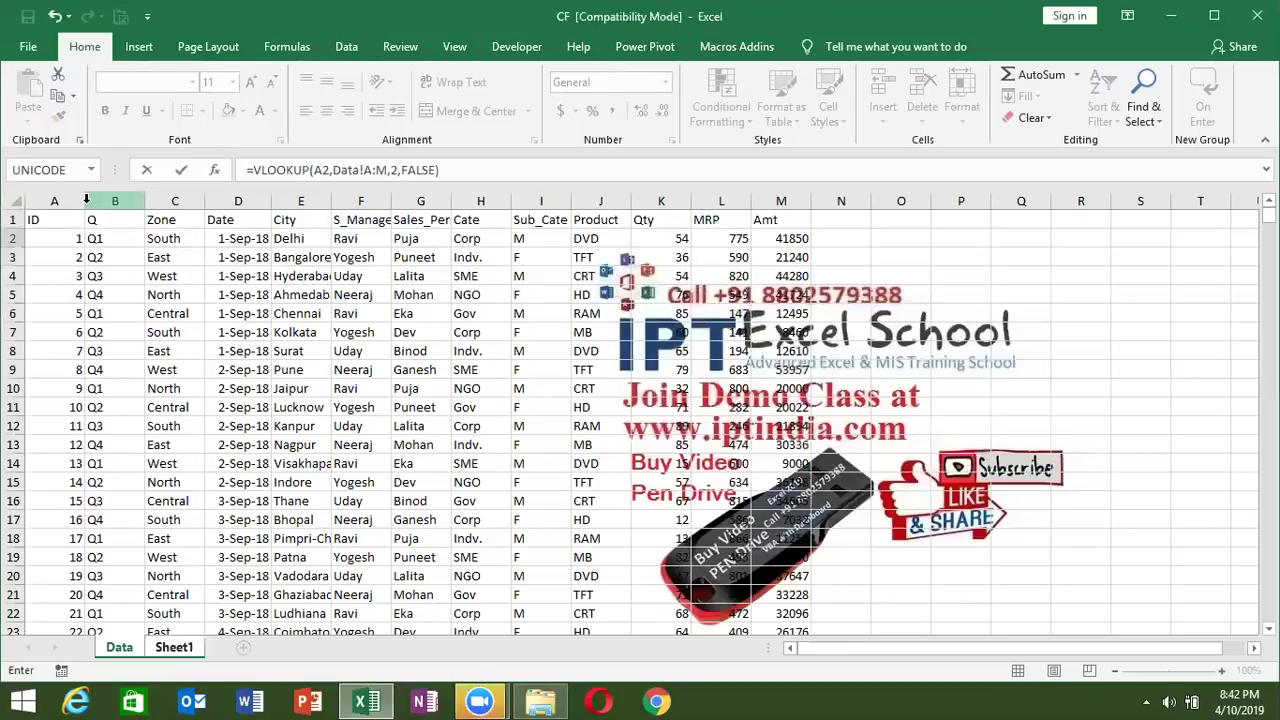
key("Return")
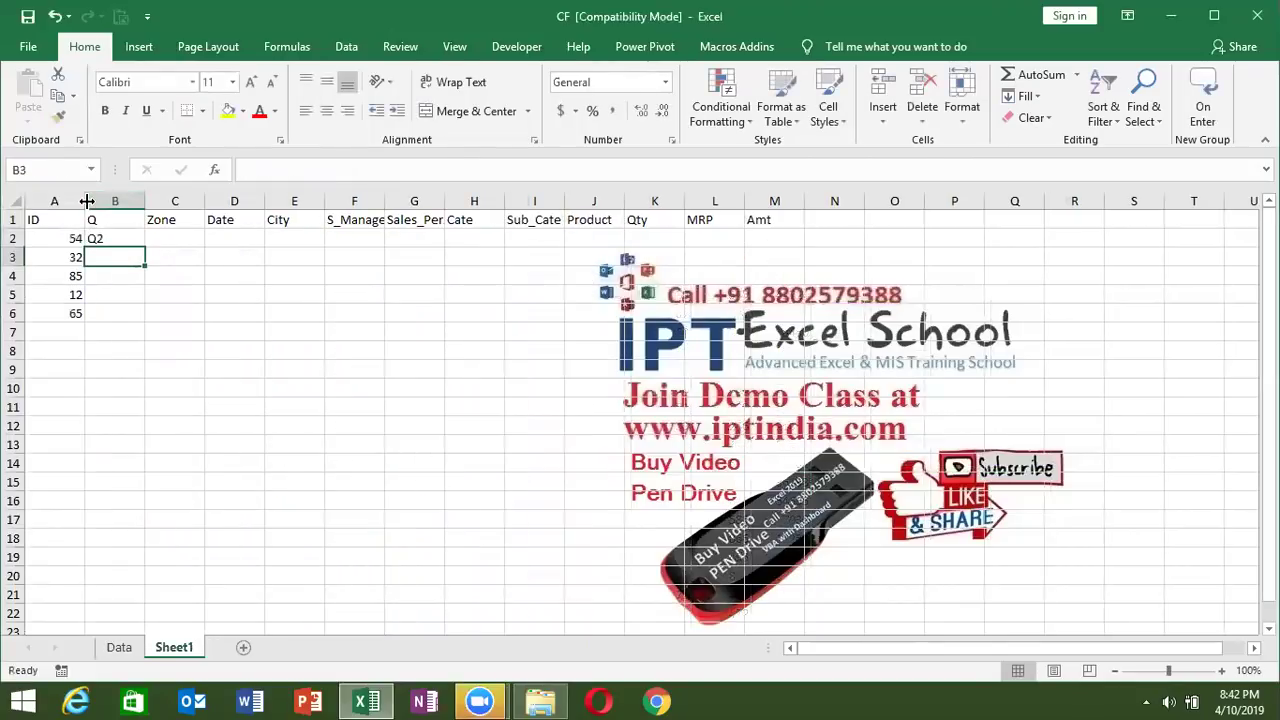
- Recheck B2's lookup formula and confirm it so it shows Q2
key("Up")
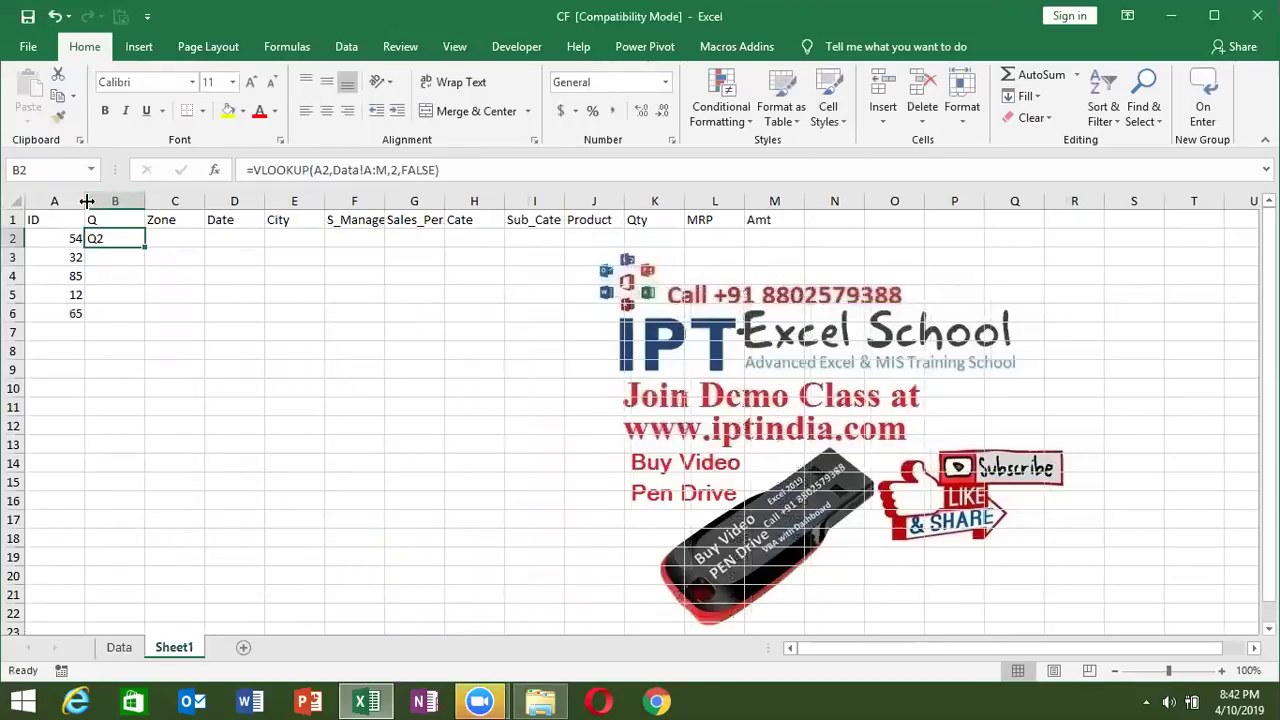
double_click(420, 170)
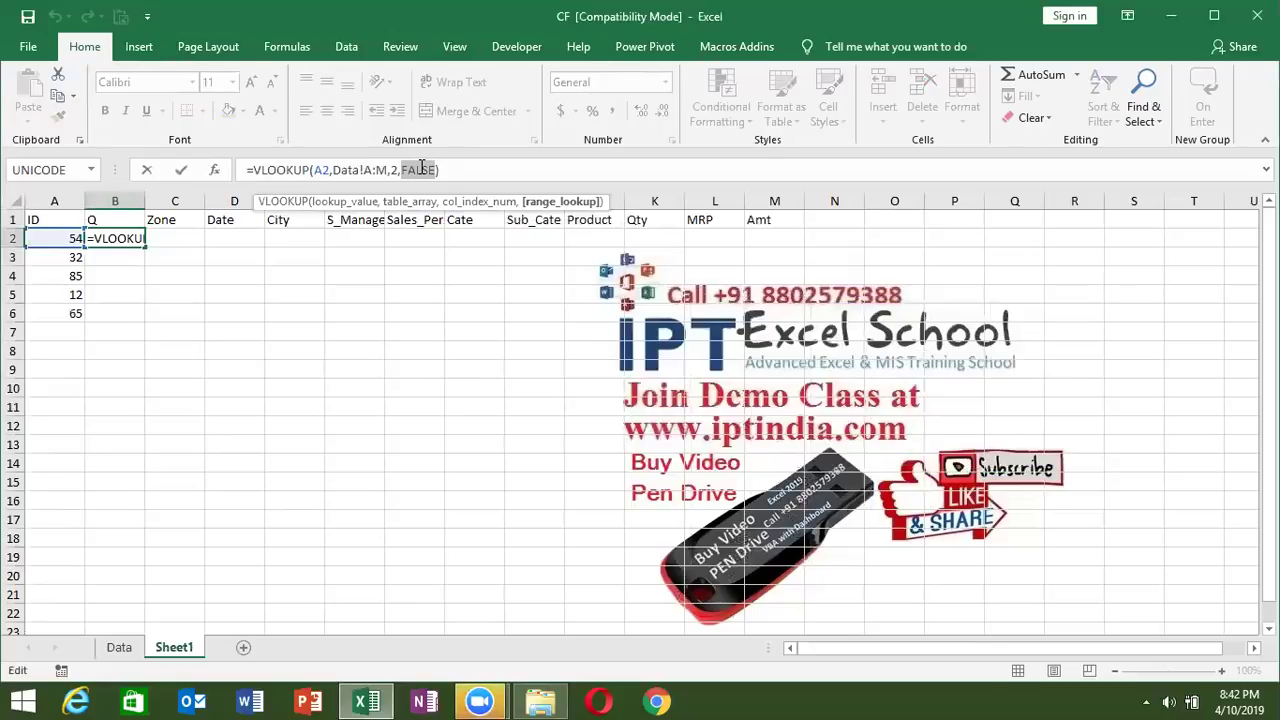
key("ctrl+Return")
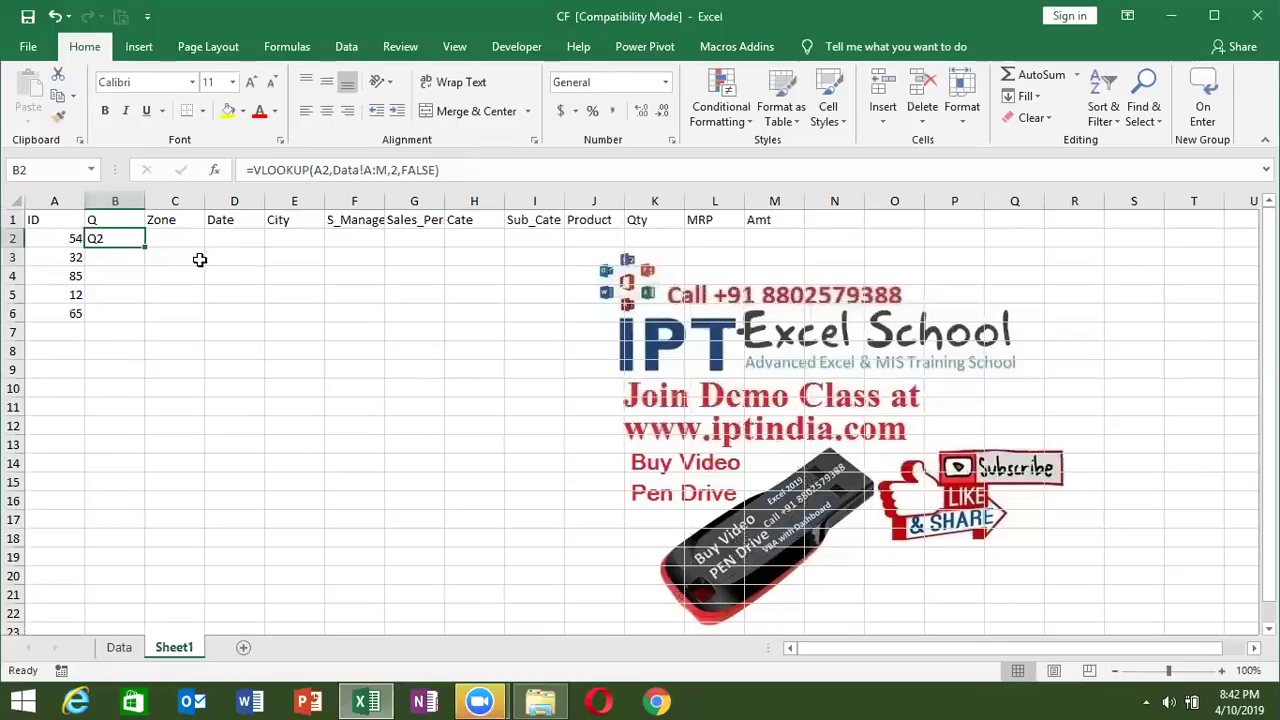
- Enter =VLOOKUP(A2,Data!A:M,2,0) in C2 for the Zone lookup
left_click(161, 247)
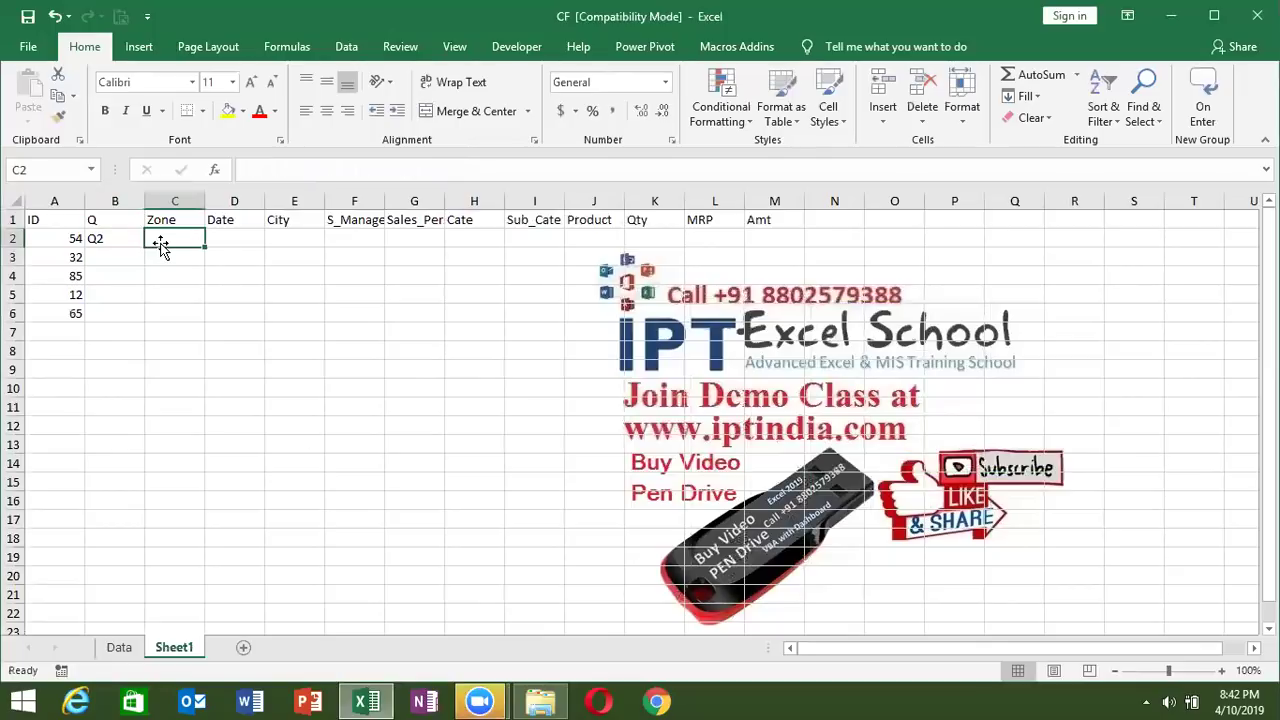
type("=vl")
key("Tab")
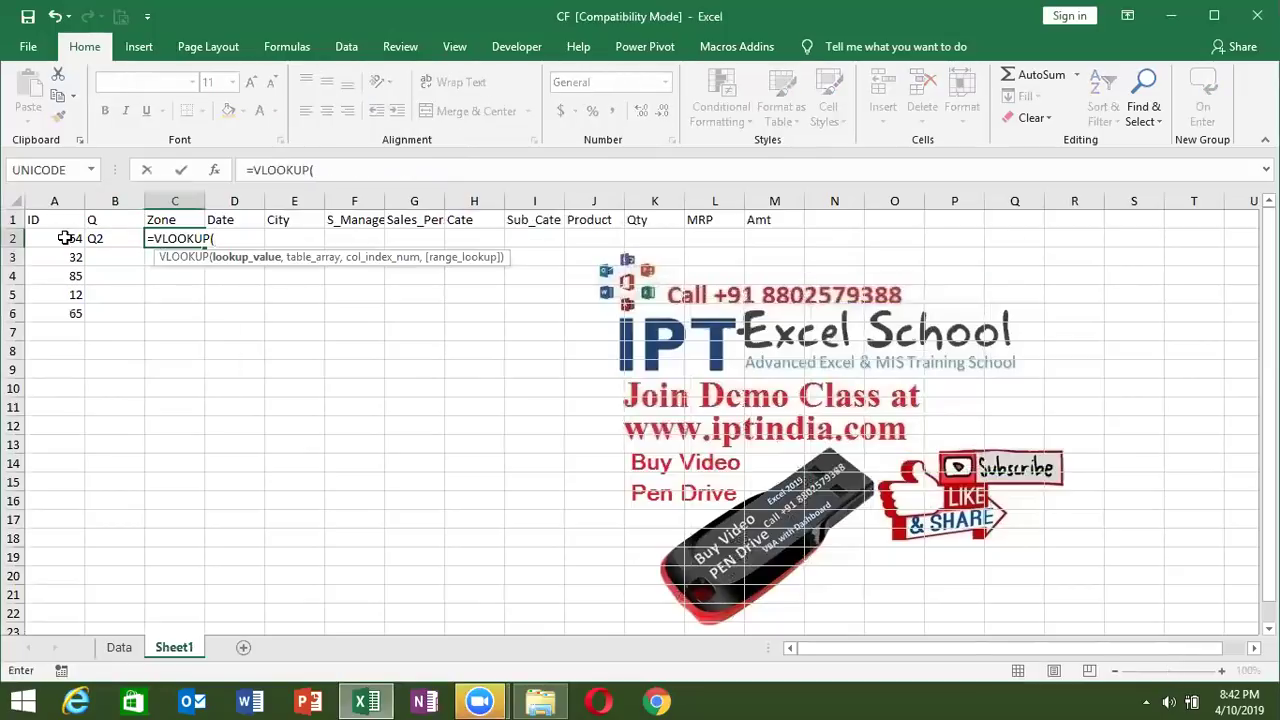
left_click(64, 238)
type(",")
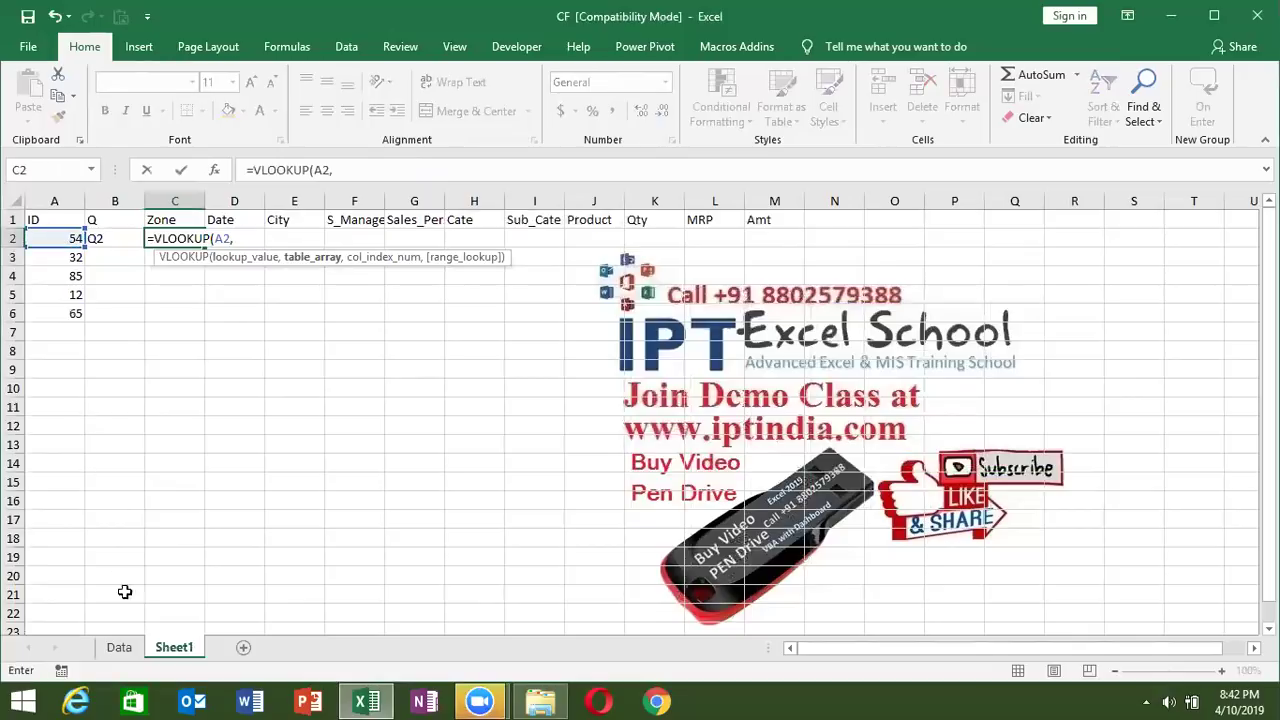
left_click(119, 647)
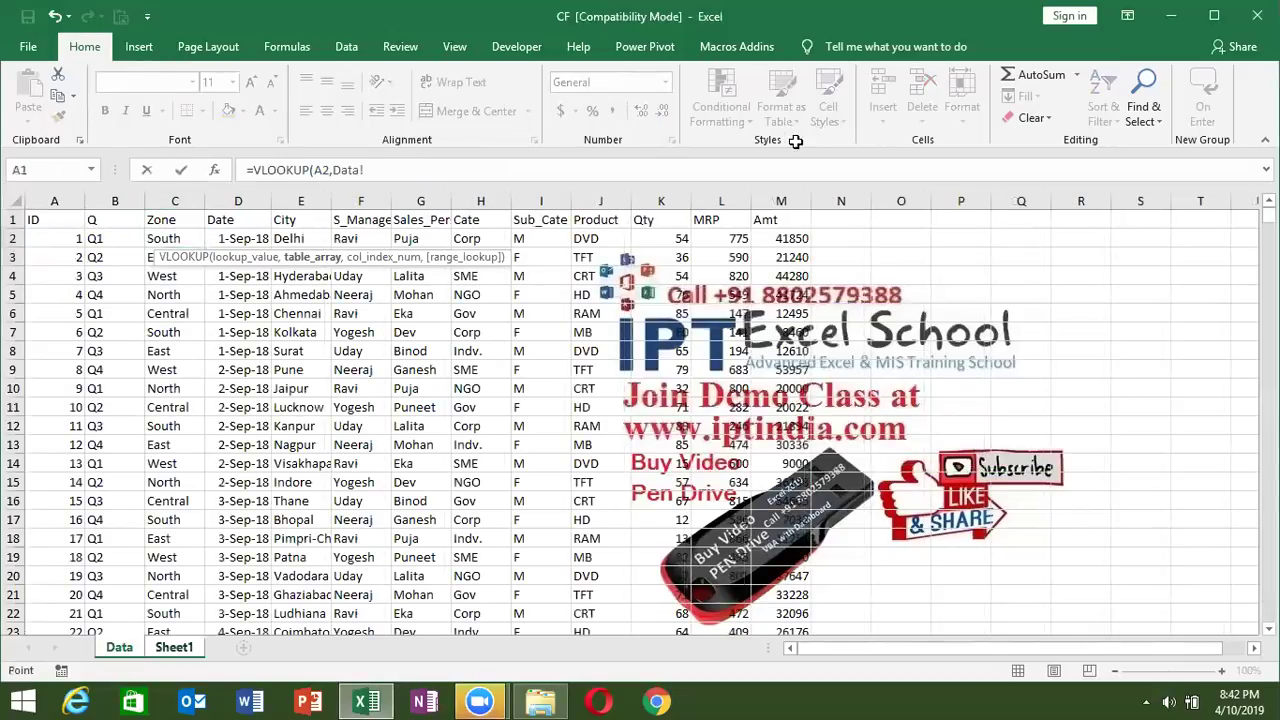
type("A:M,2")
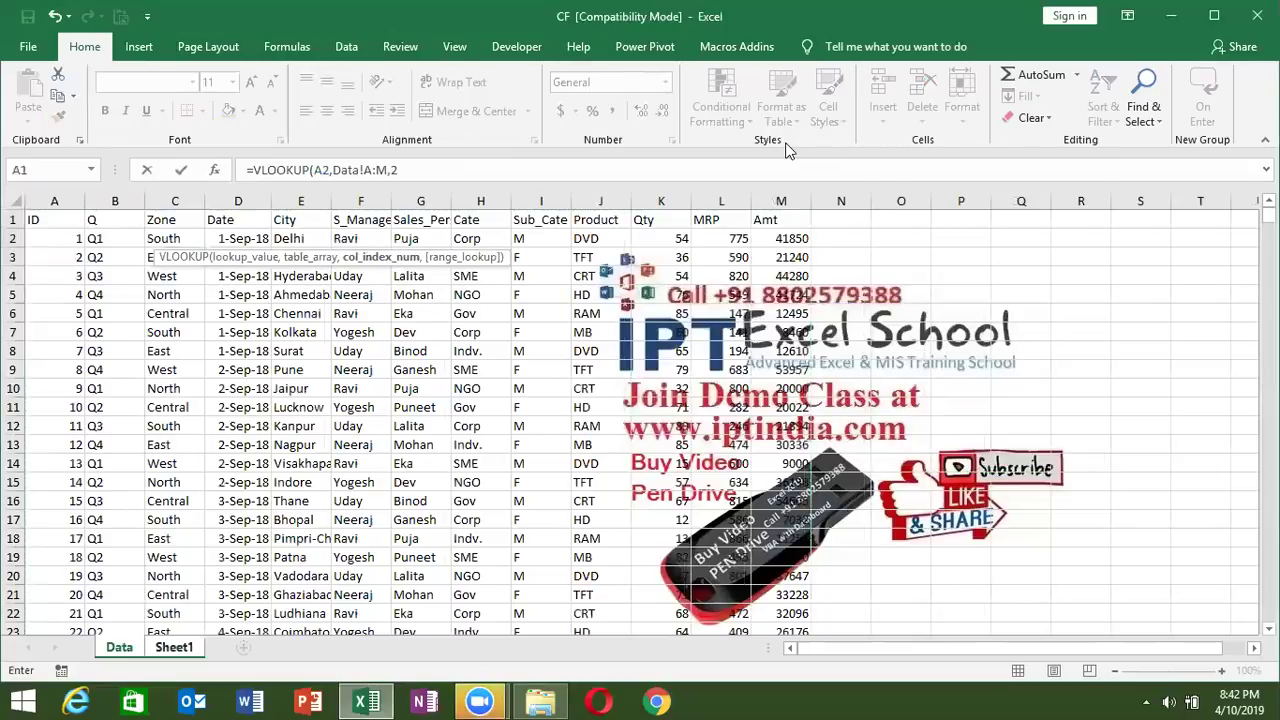
type(",0")
key("Return")
key("Up")
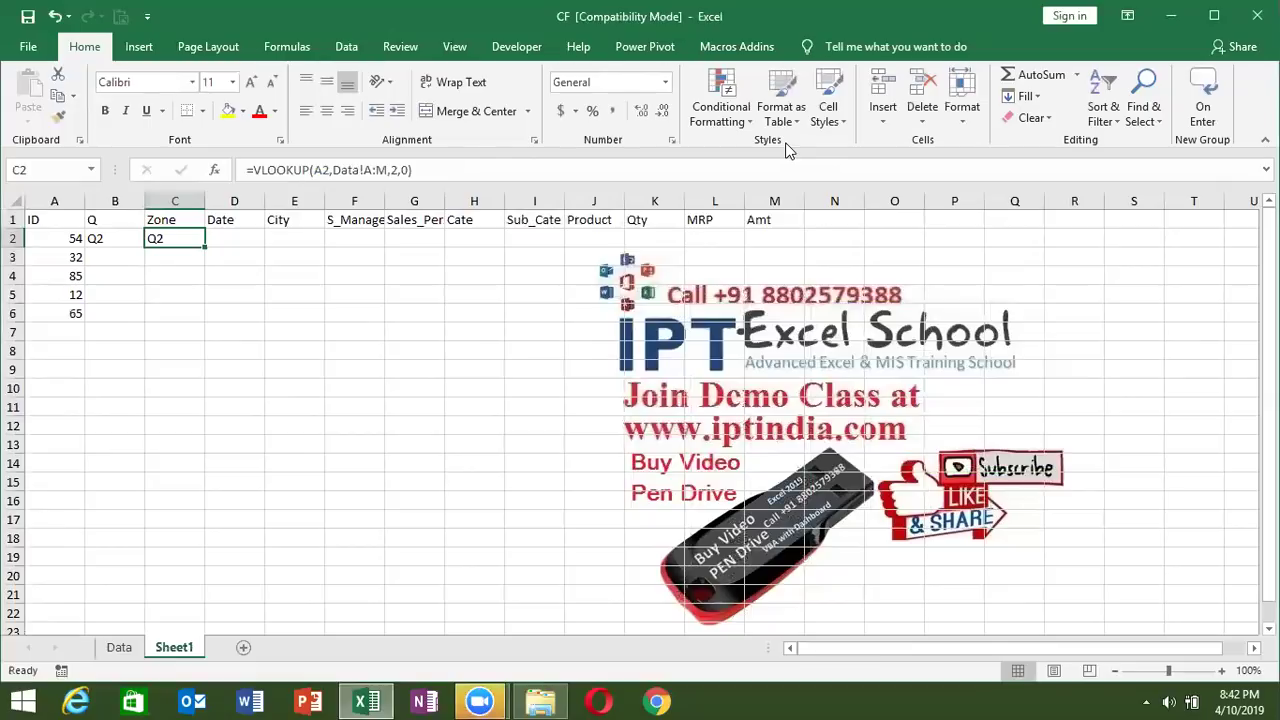
- Lock C2's references to $A2 and Data!$A:$M
left_click(314, 170)
type("$")
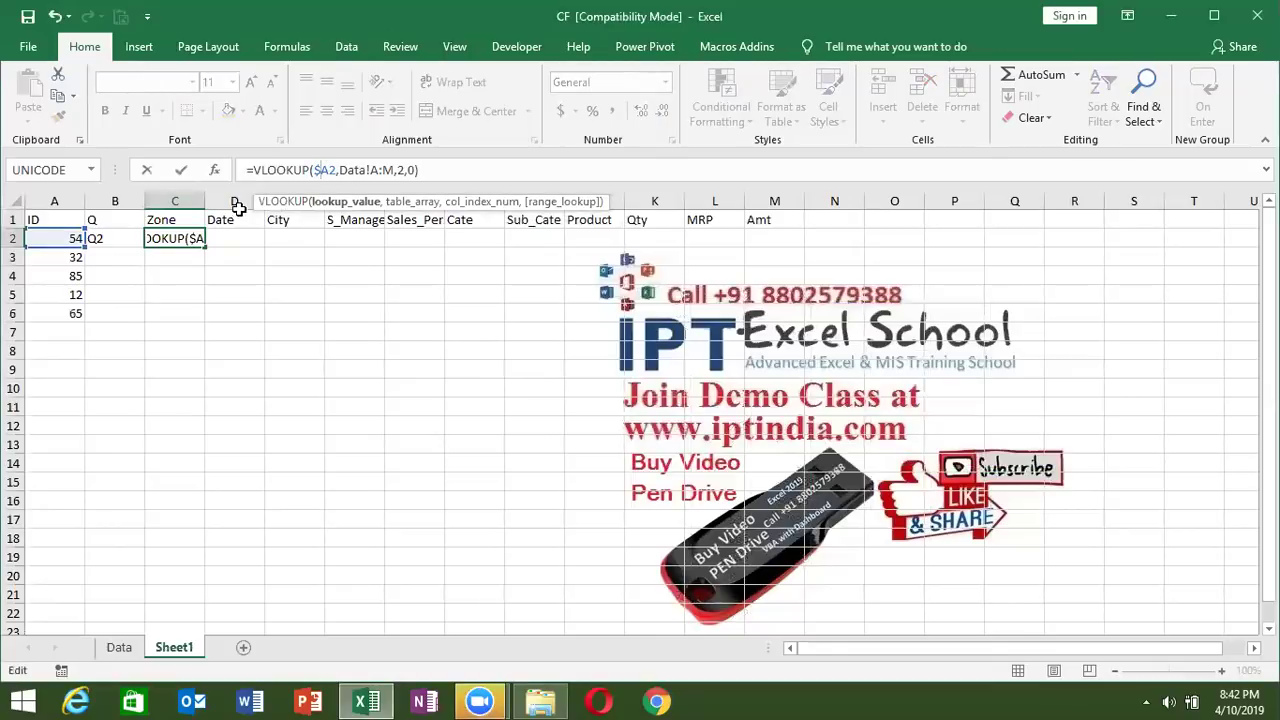
left_click(380, 170)
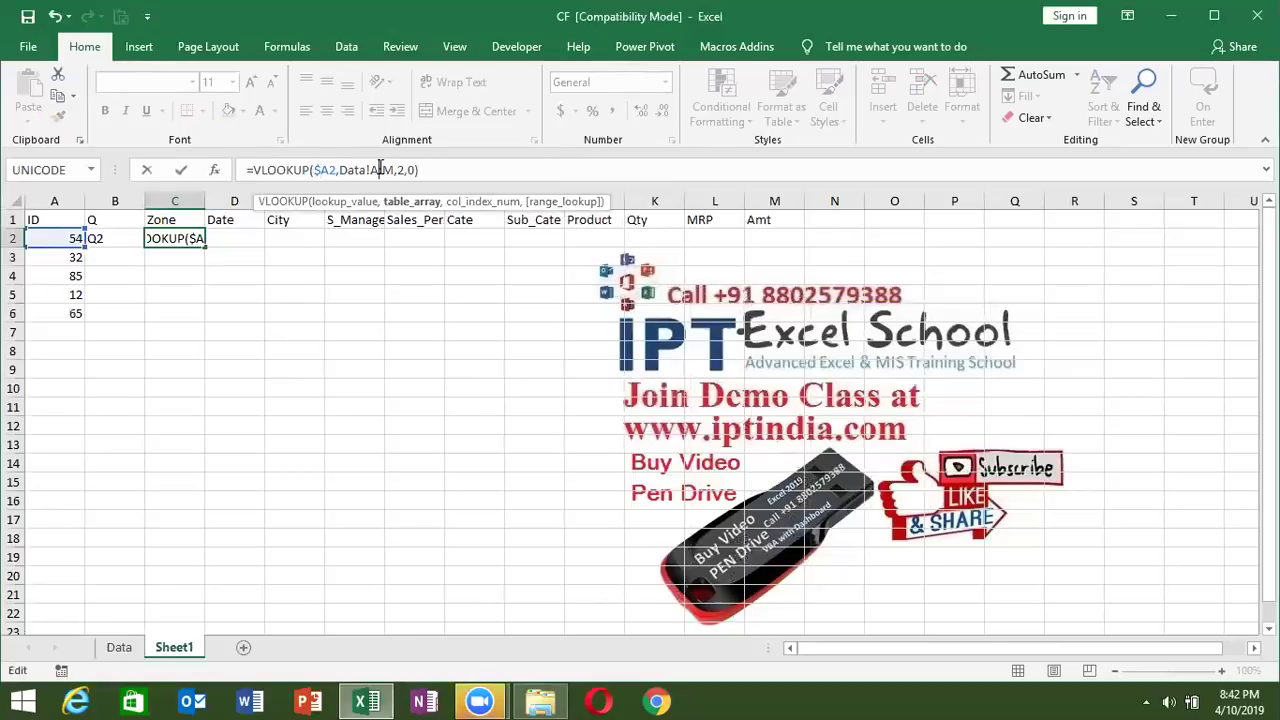
key("F4")
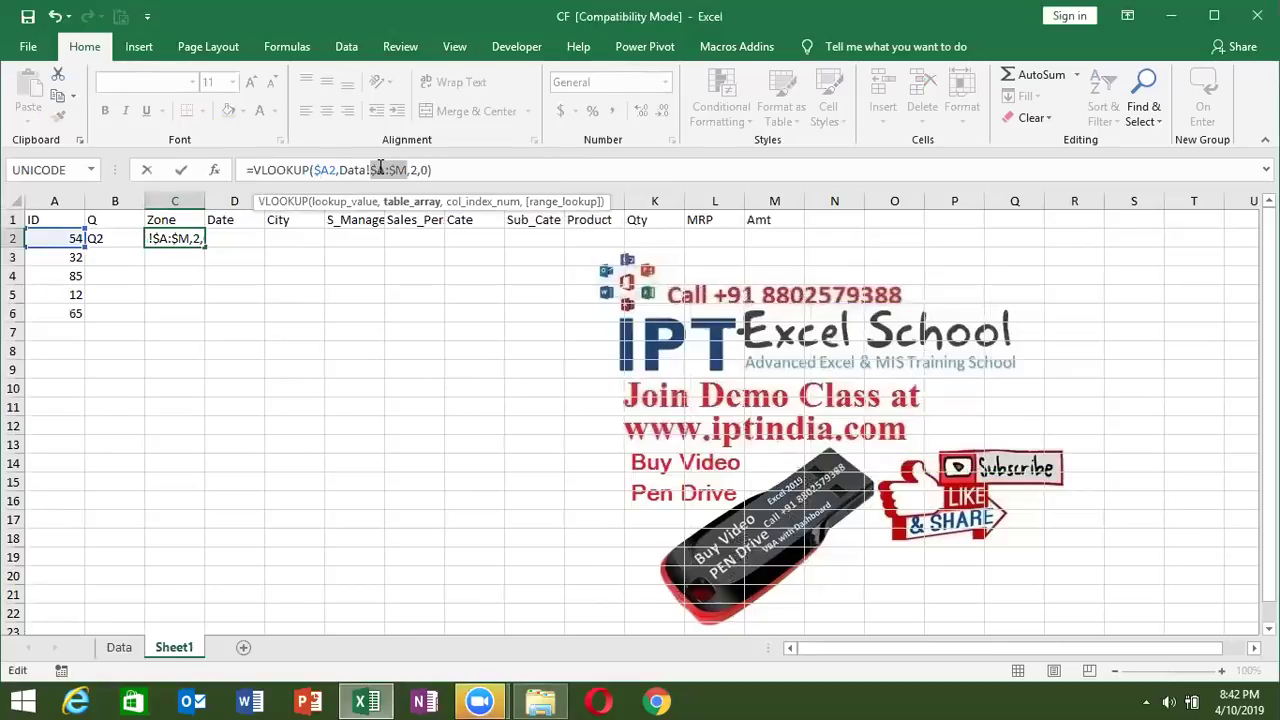
key("Return")
- Fill C2's lookup formula across D2:M2 with Ctrl+R
key("Up")
key("shift+Right")
key("shift+Right")
key("shift+Right")
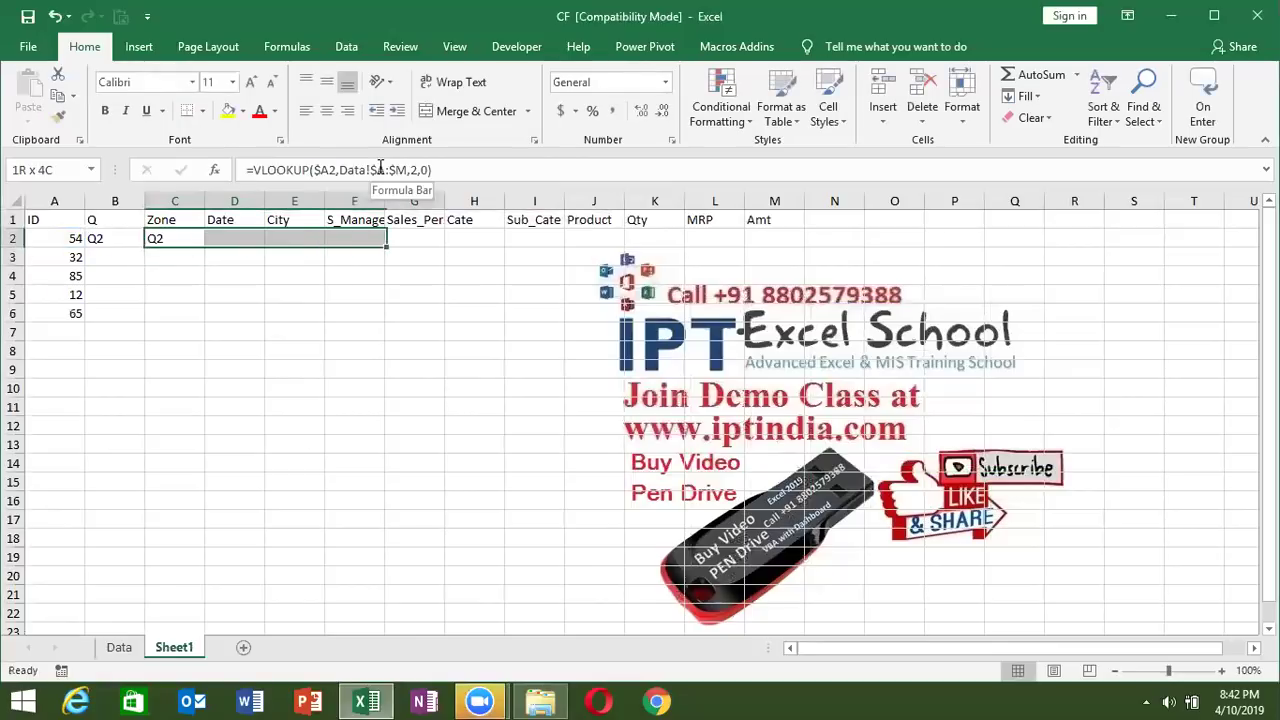
key("shift+Right")
key("shift+Right")
key("shift+Right")
key("shift+Right")
key("shift+Right")
key("shift+Right")
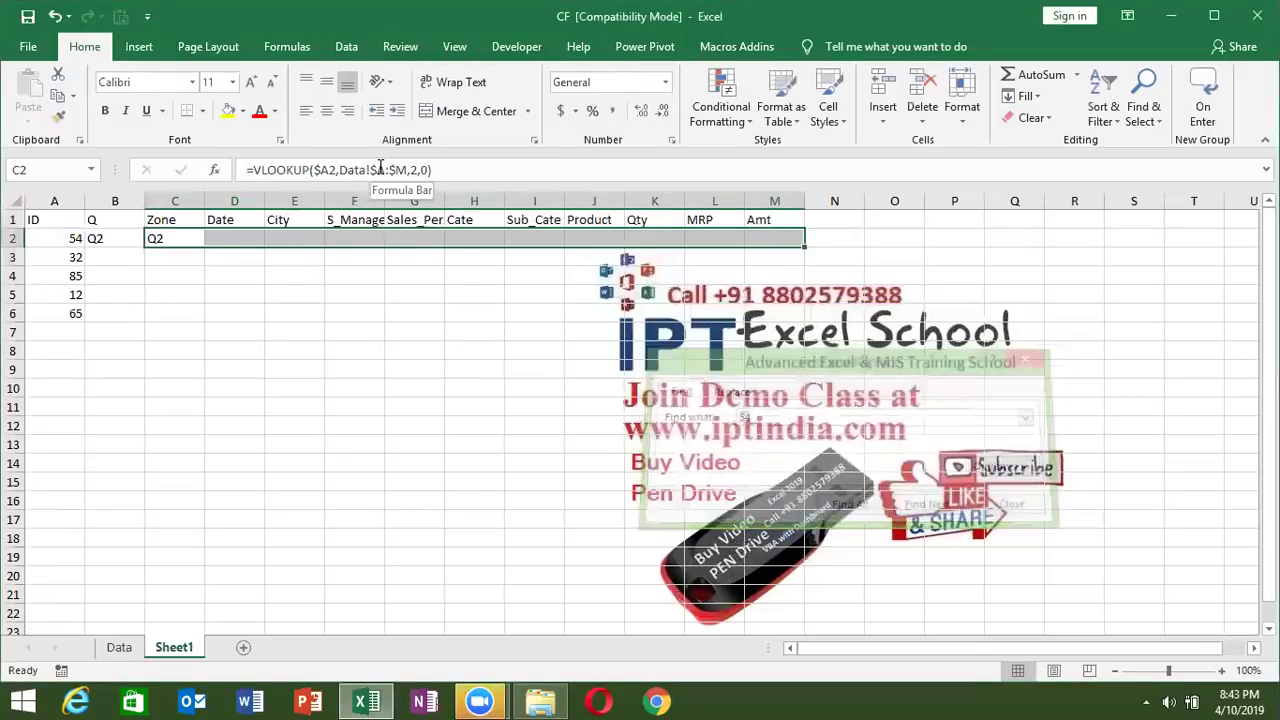
key("ctrl+r")
left_click(155, 238)
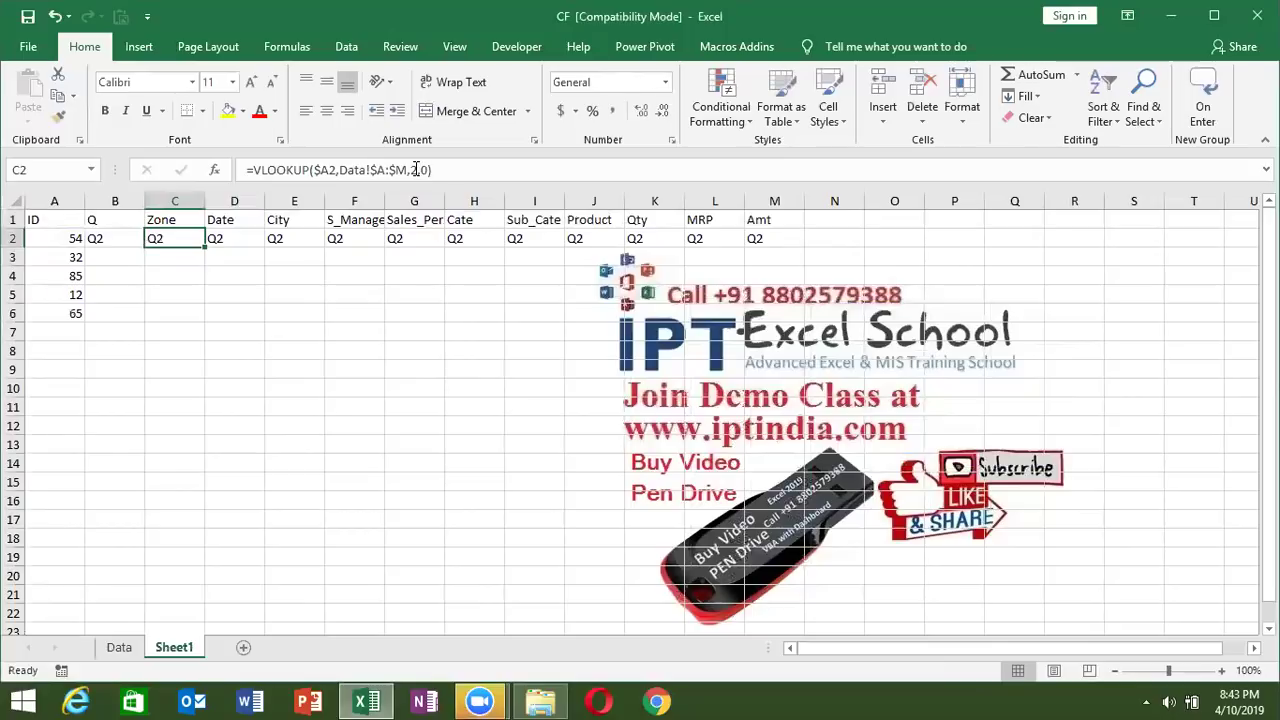
- Give C2:E2 column numbers 3, 4 and 5, returning North, 43351 and Gurgaon
left_click(416, 170)
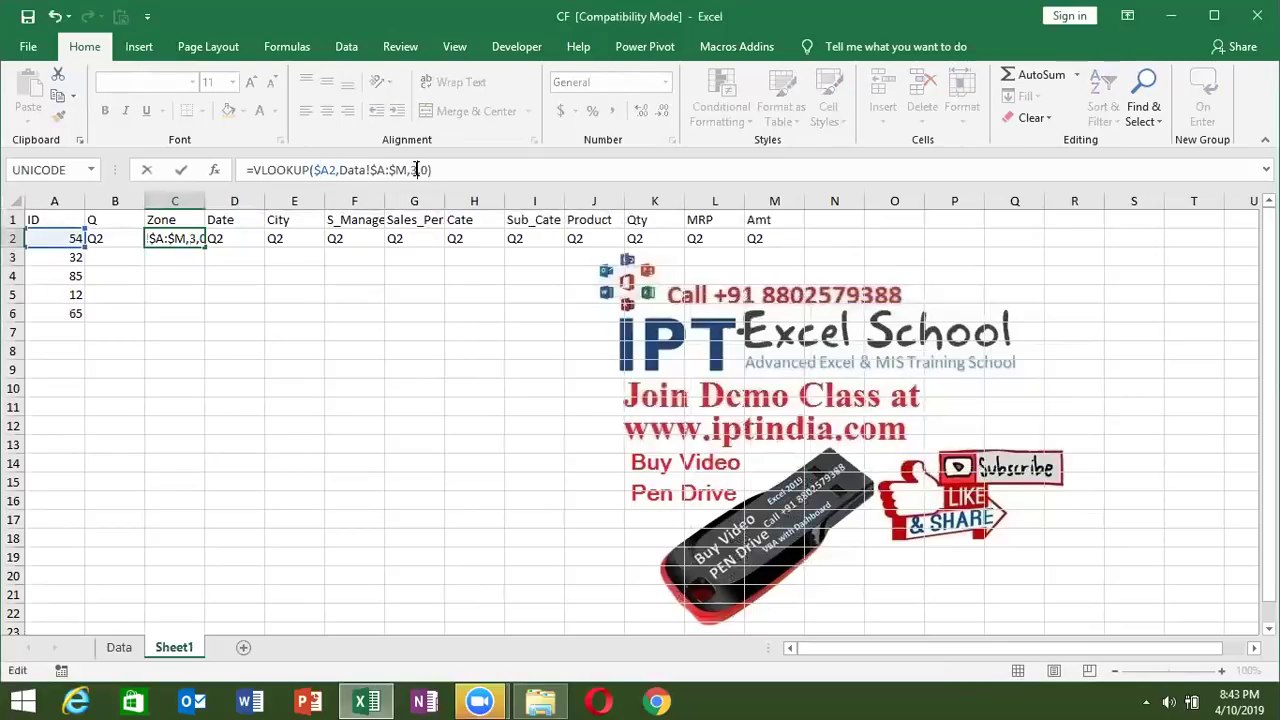
key("Tab")
left_click(416, 170)
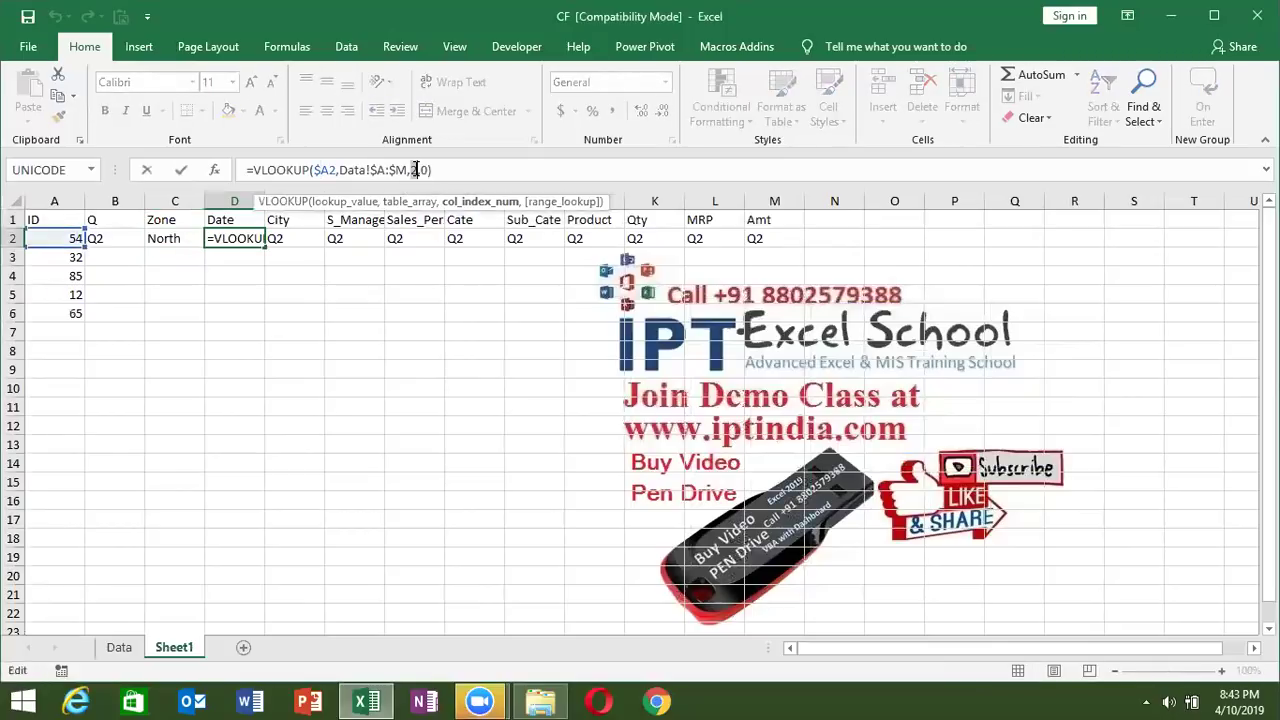
key("Tab")
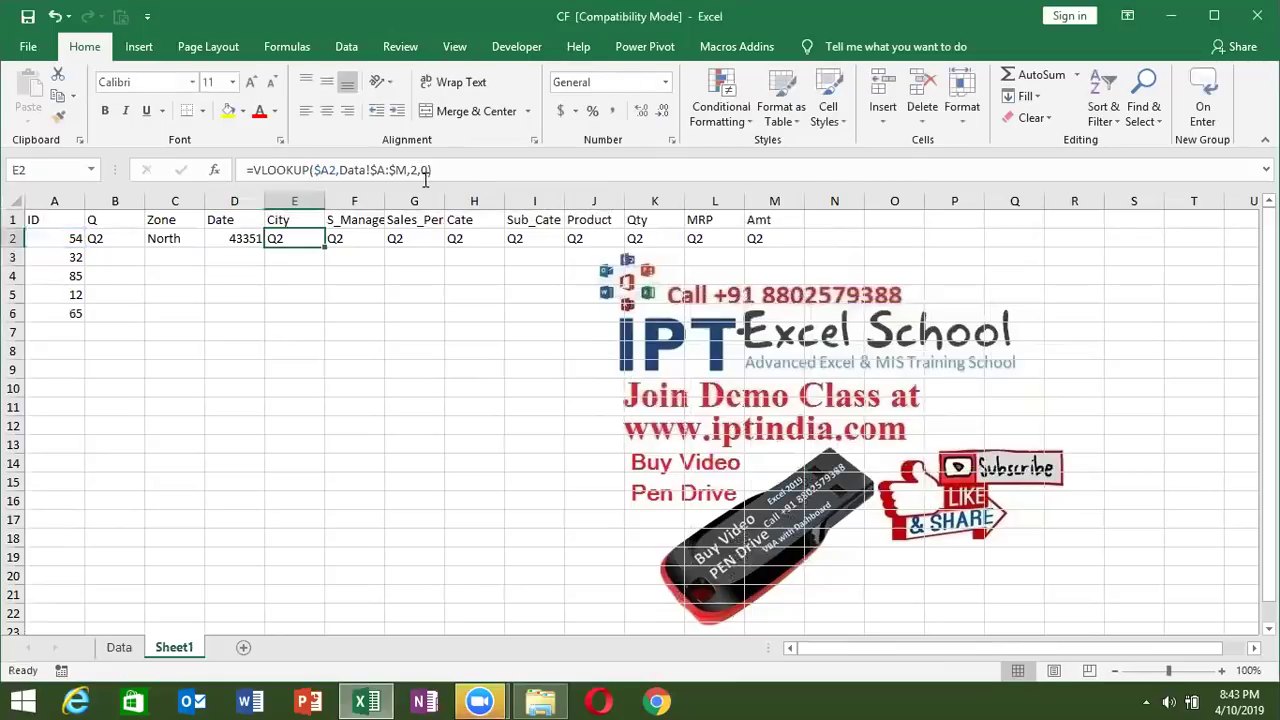
left_click(416, 170)
key("BackSpace")
type("5")
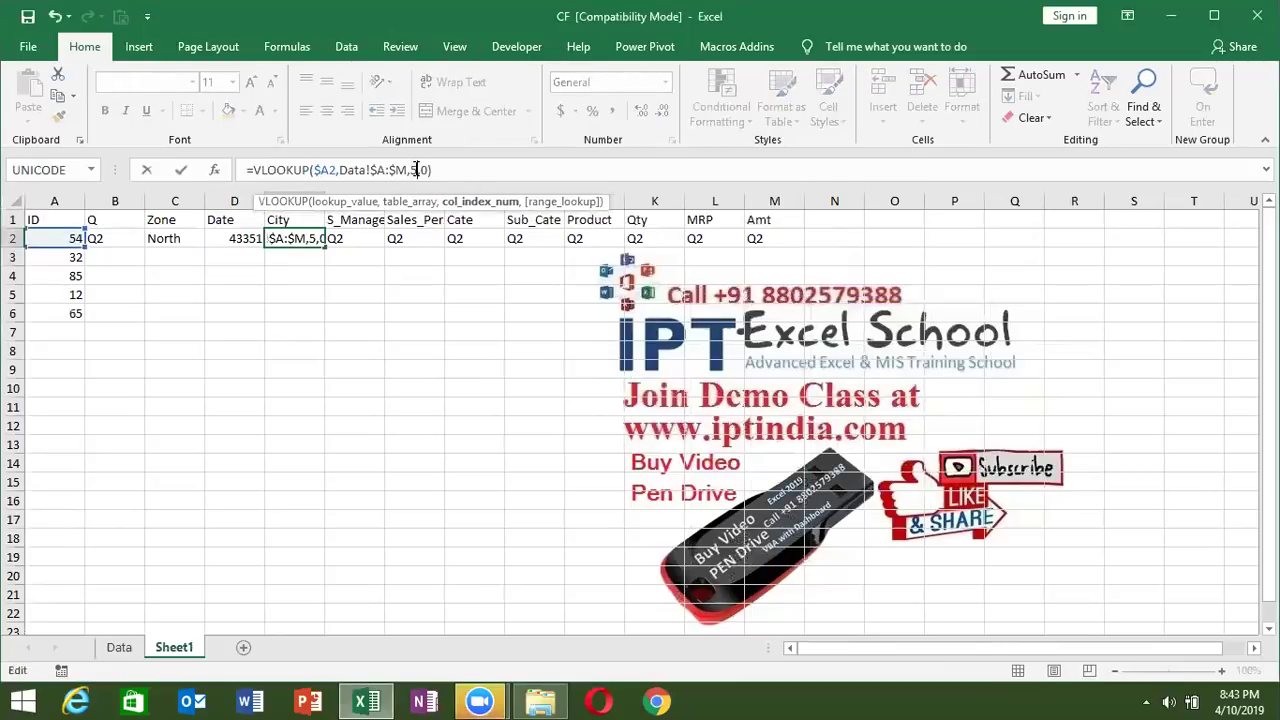
key("Tab")
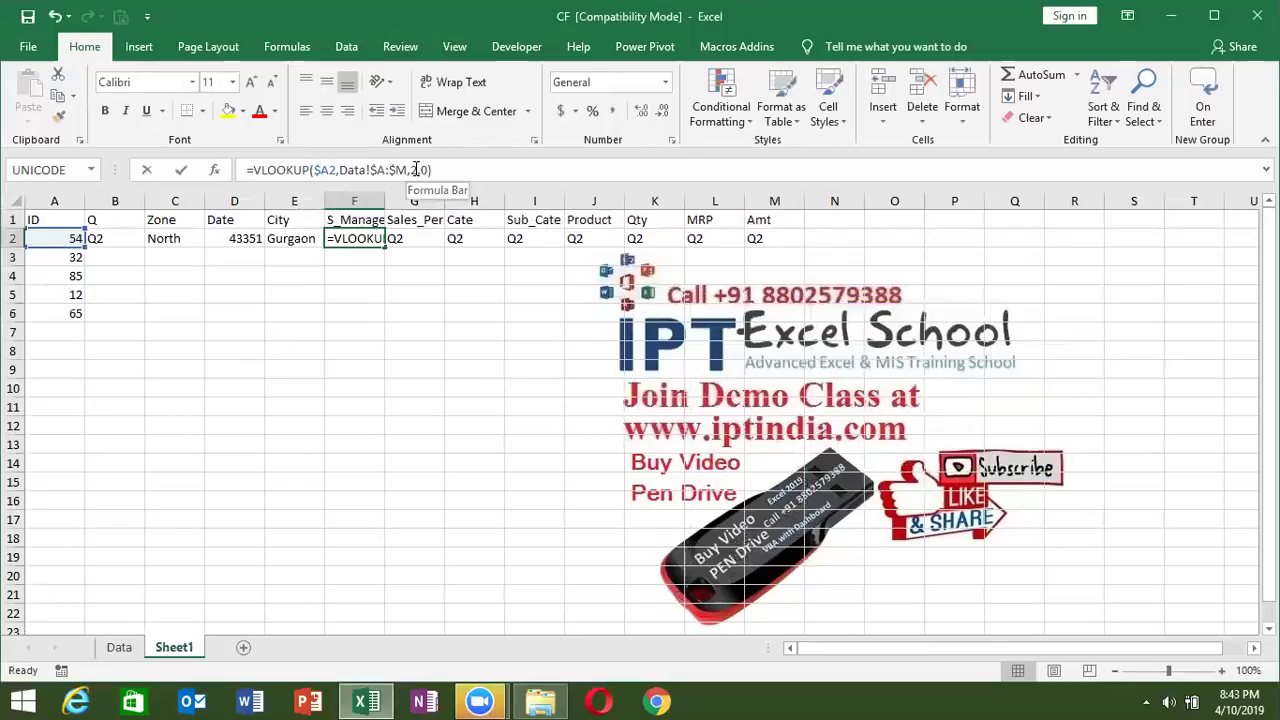
- Give F2:H2 column numbers 6, 7 and 8, with H2 returning NGO
left_click(416, 170)
key("BackSpace")
type("6")
key("Tab")
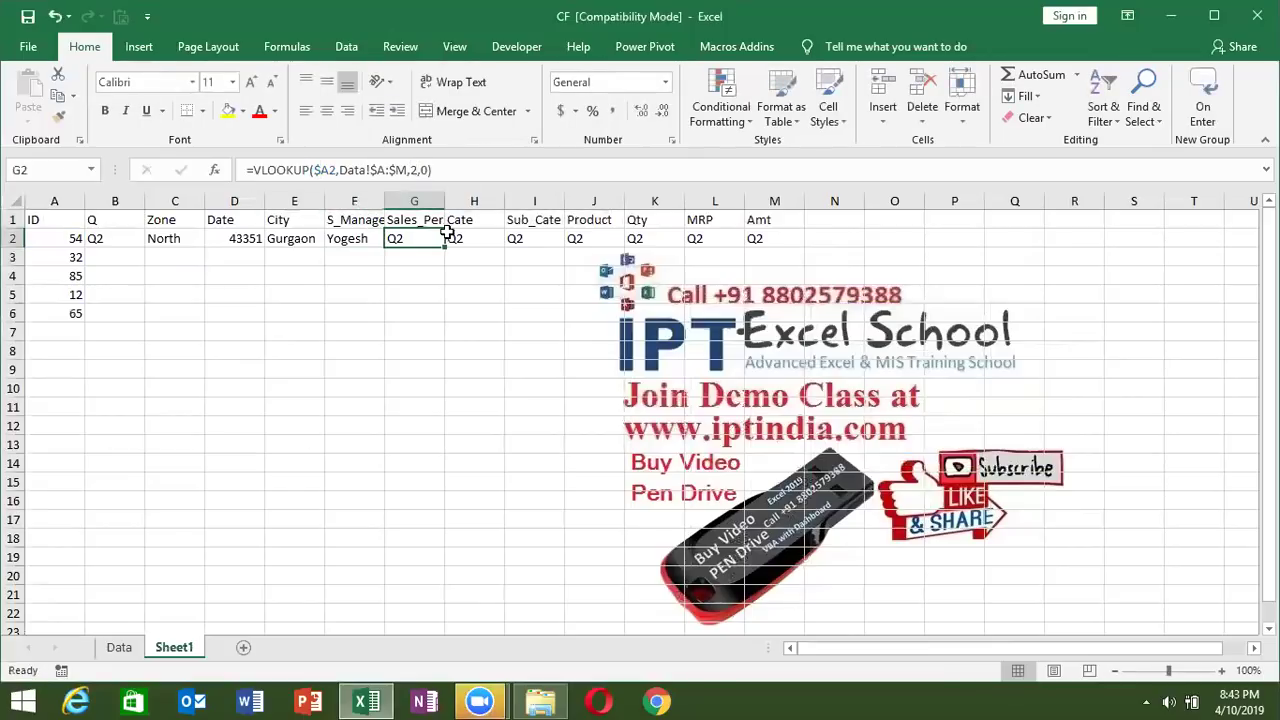
left_click(416, 170)
key("BackSpace")
type("7")
key("Tab")
left_click(416, 170)
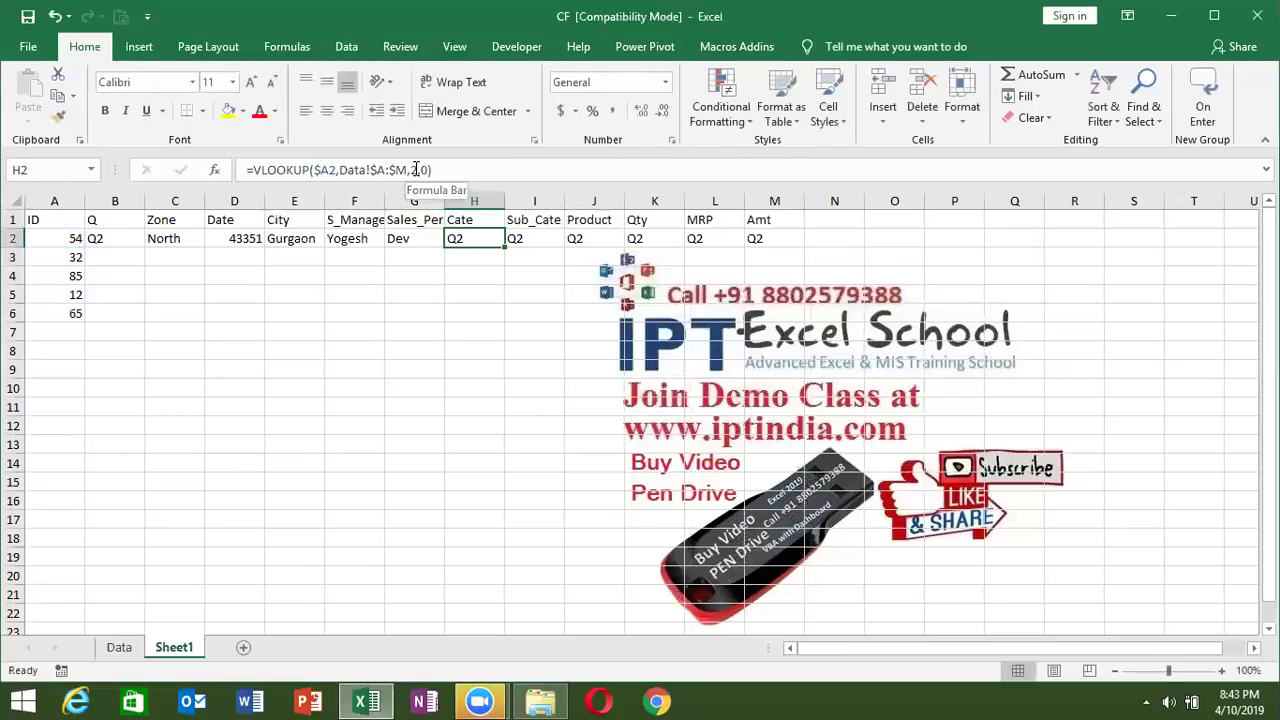
key("BackSpace")
type("8")
key("Tab")
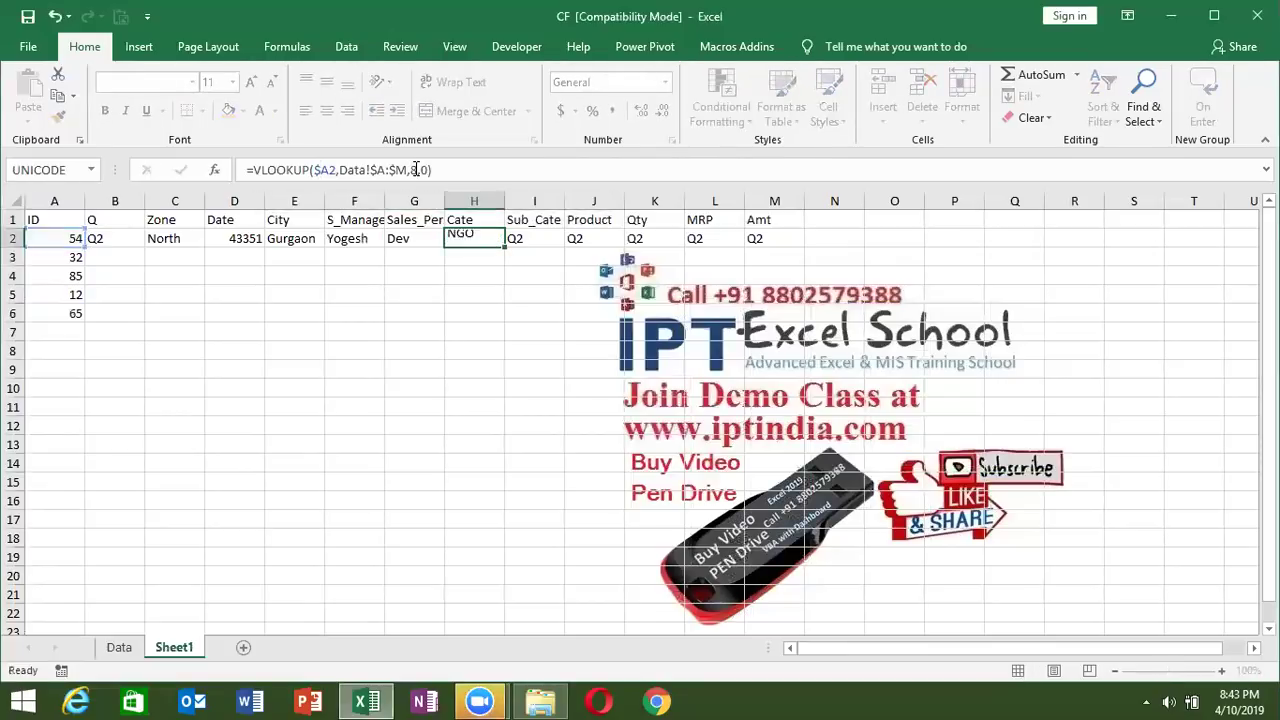
- Change I2's Sub_Cate lookup to column number 9
left_click(416, 170)
key("BackSpace")
type("9")
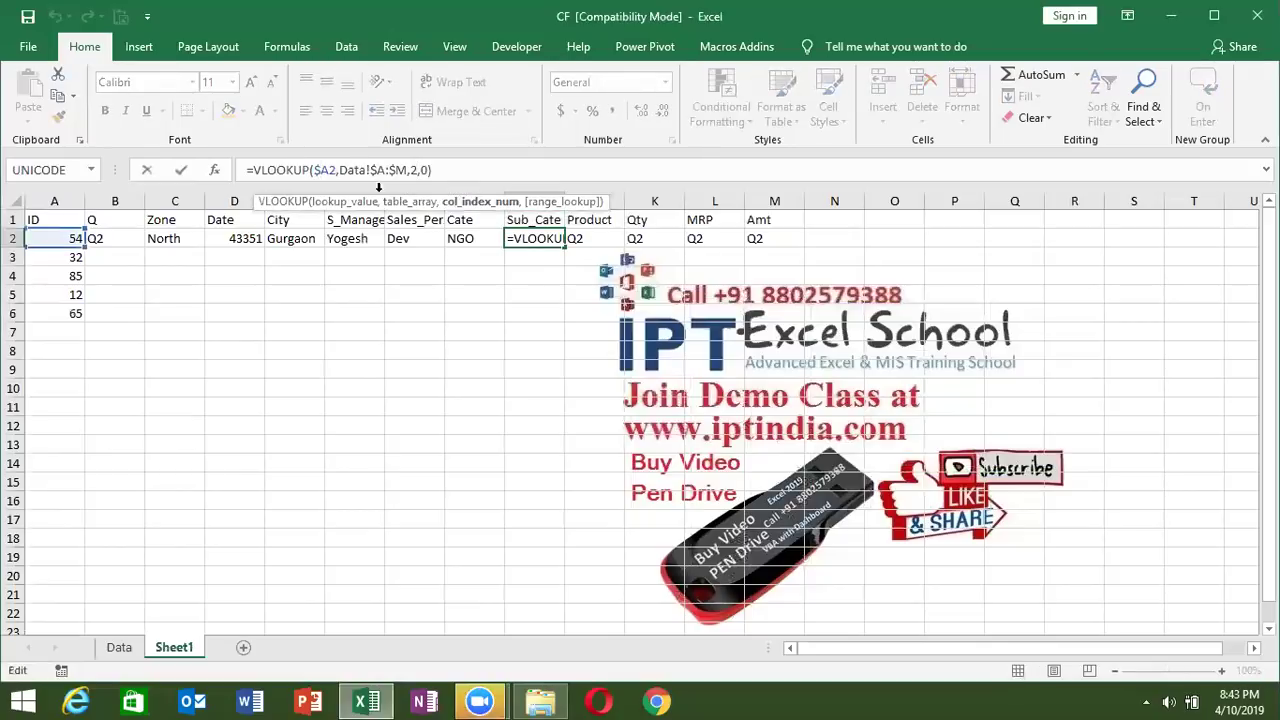
key("BackSpace")
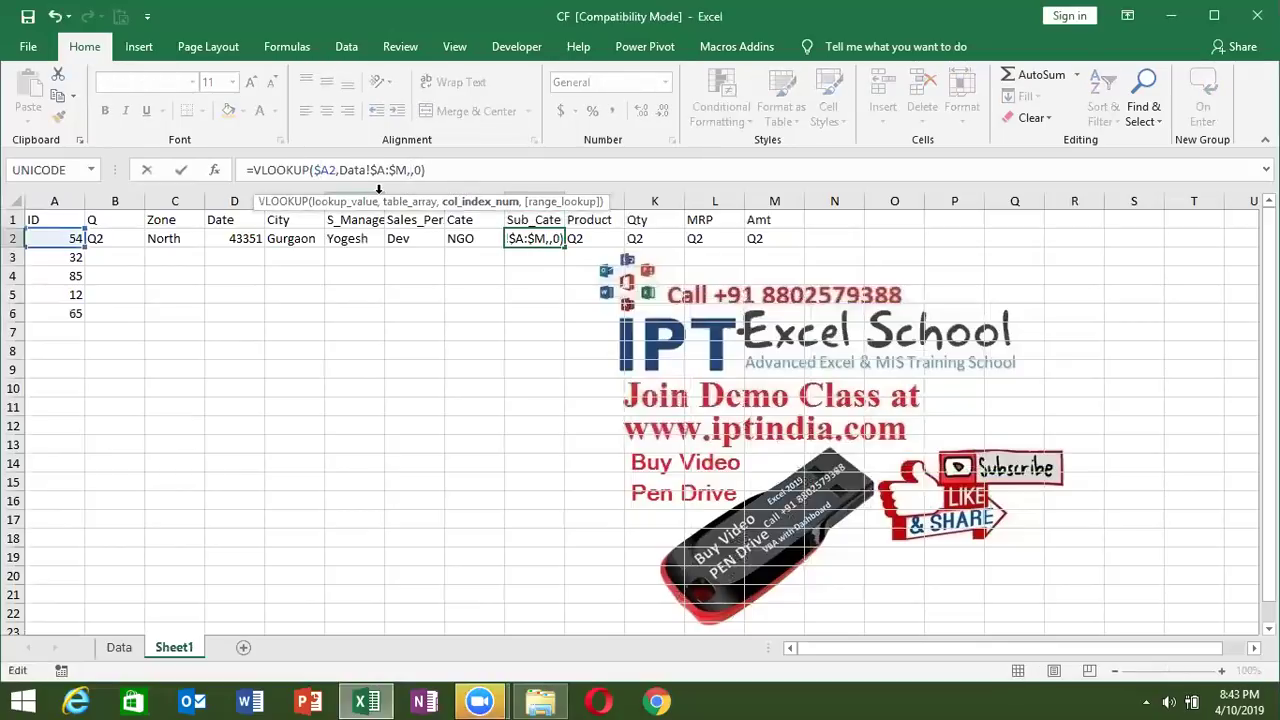
type("9")
key("Tab")
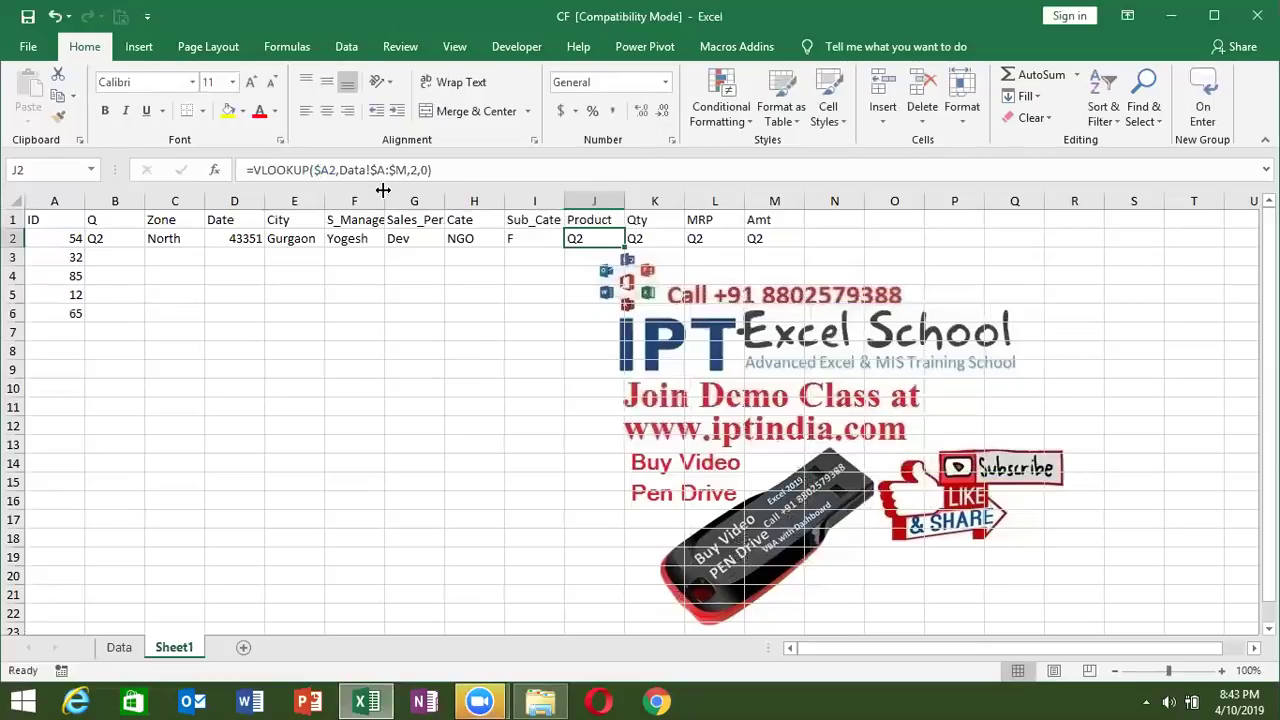
- Set the Product and Qty lookups in J2:K2 to columns 10 and 11, returning MB and 23
left_click(412, 170)
key("BackSpace")
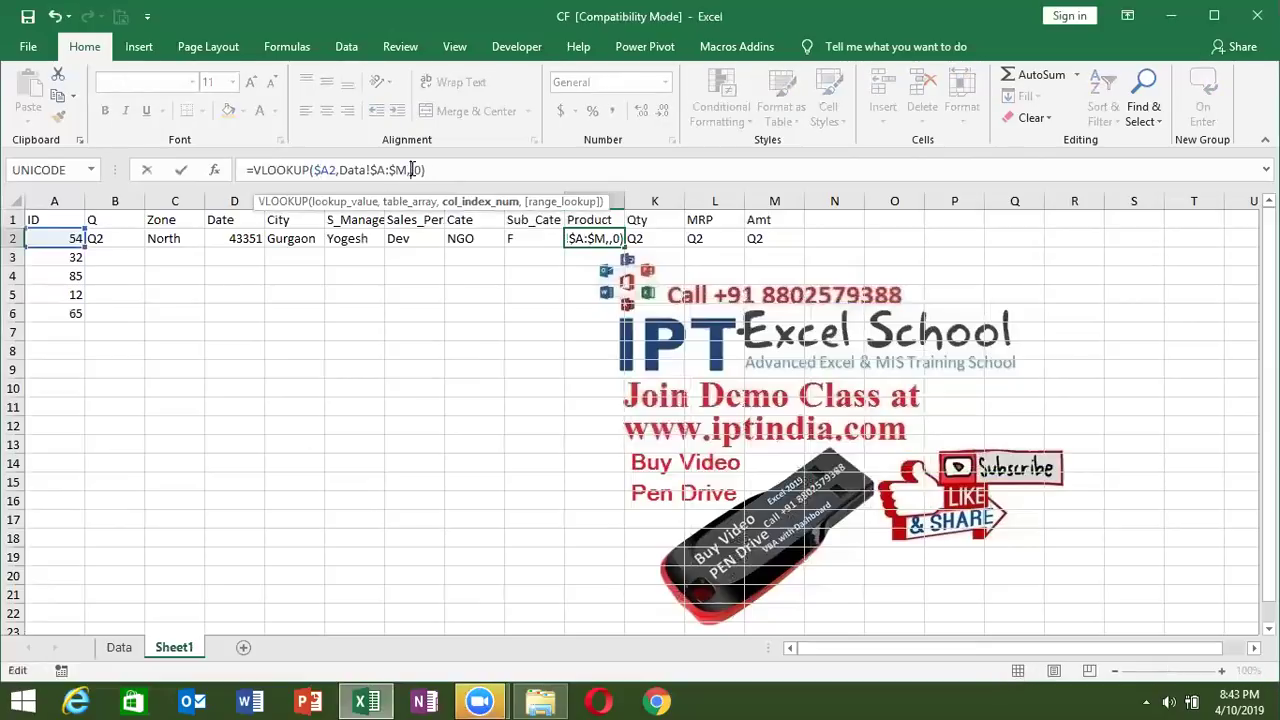
type("10")
key("Tab")
left_click(412, 170)
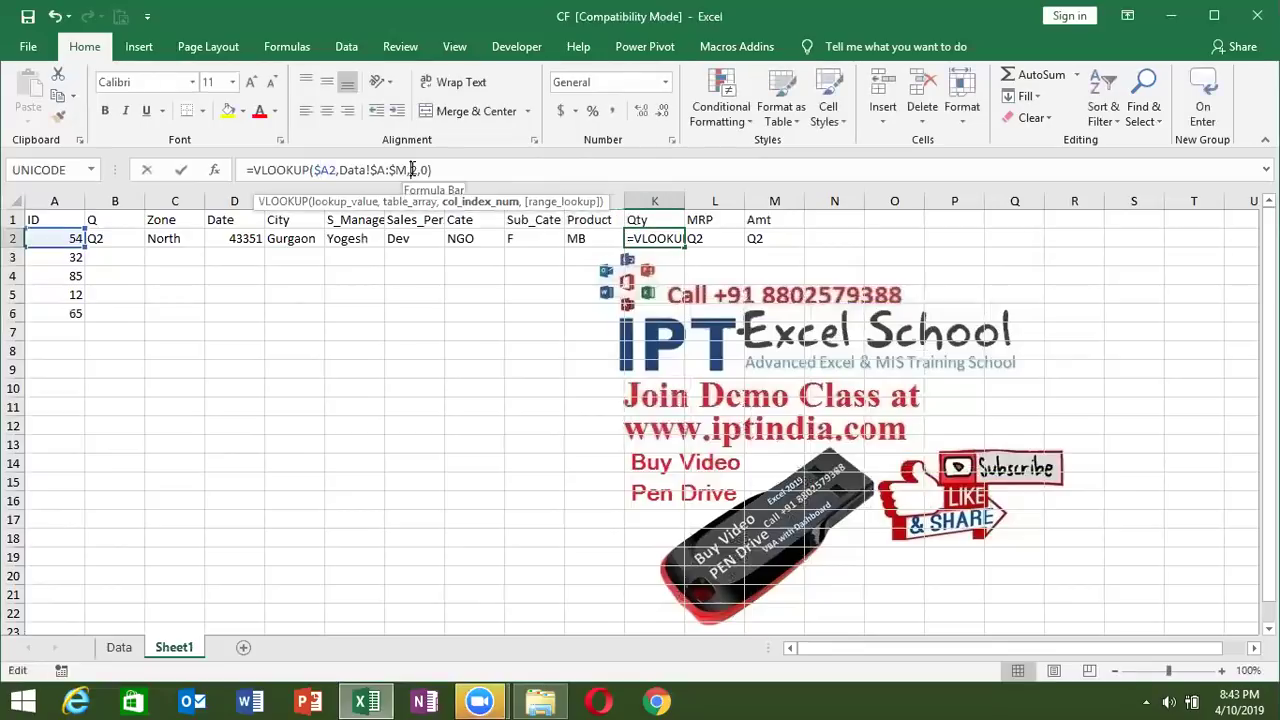
key("BackSpace")
type("11")
key("Tab")
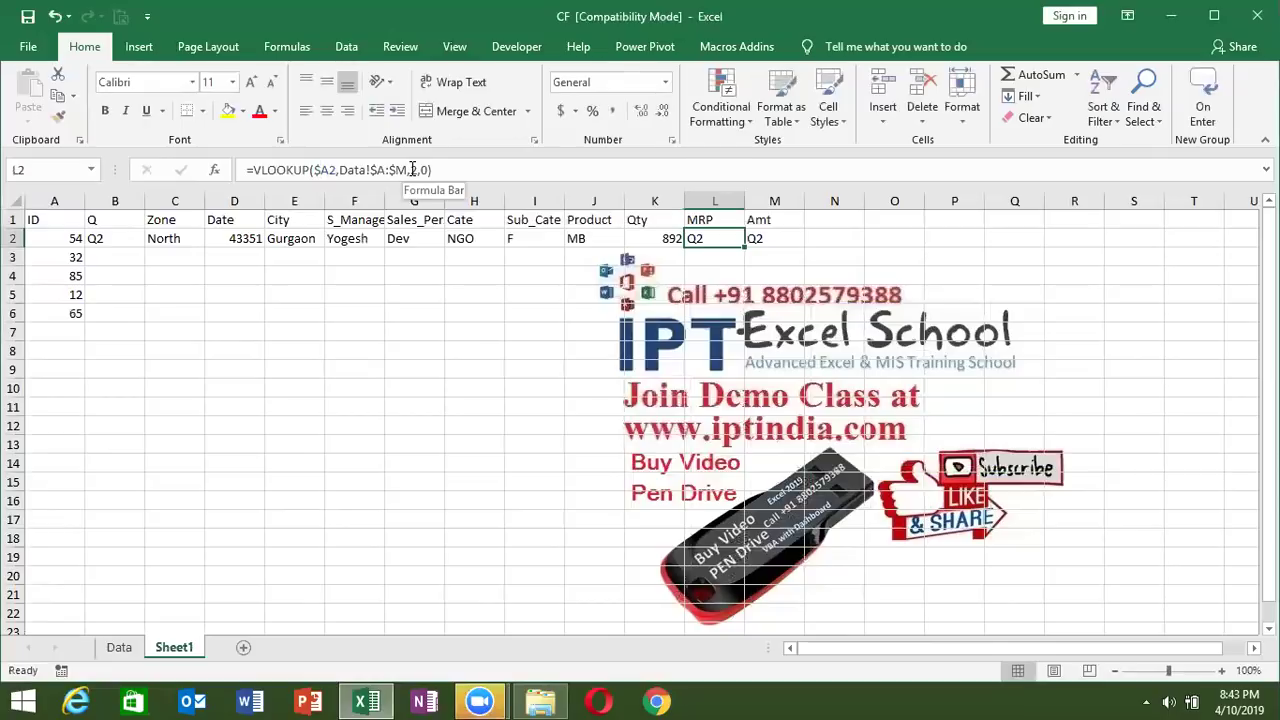
key("Down")
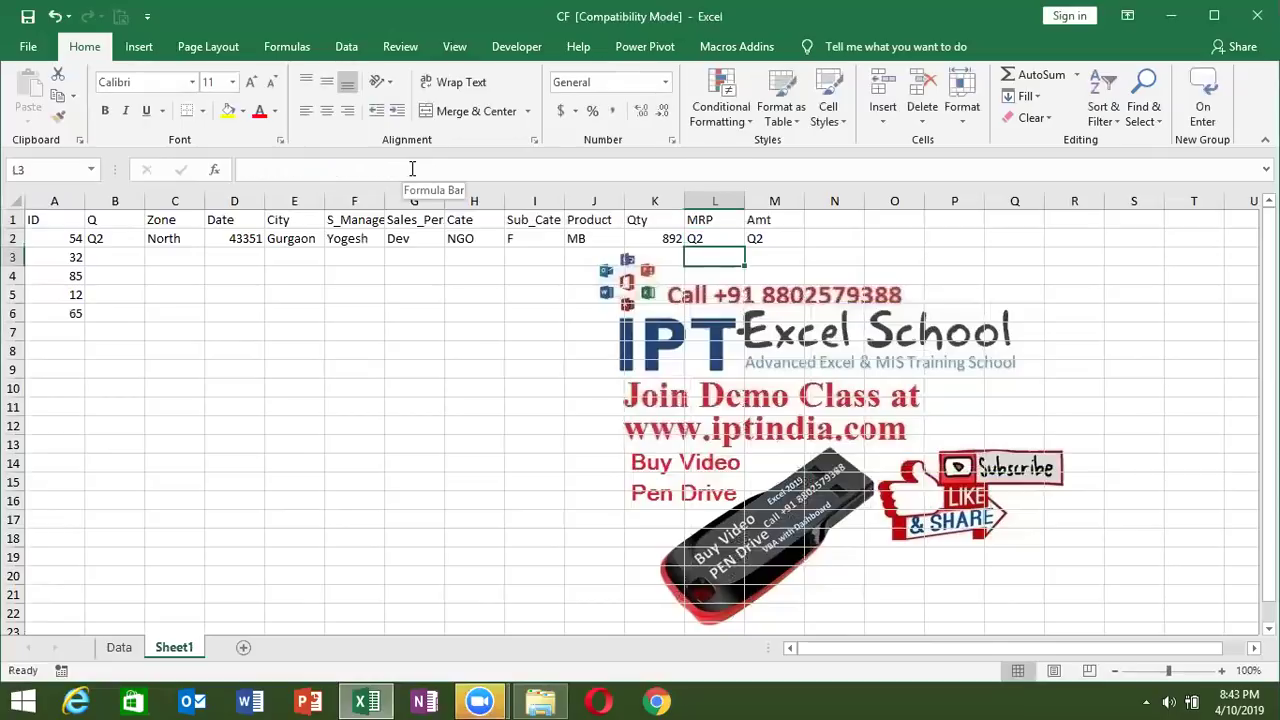
key("Up")
key("Left")
left_click(419, 169)
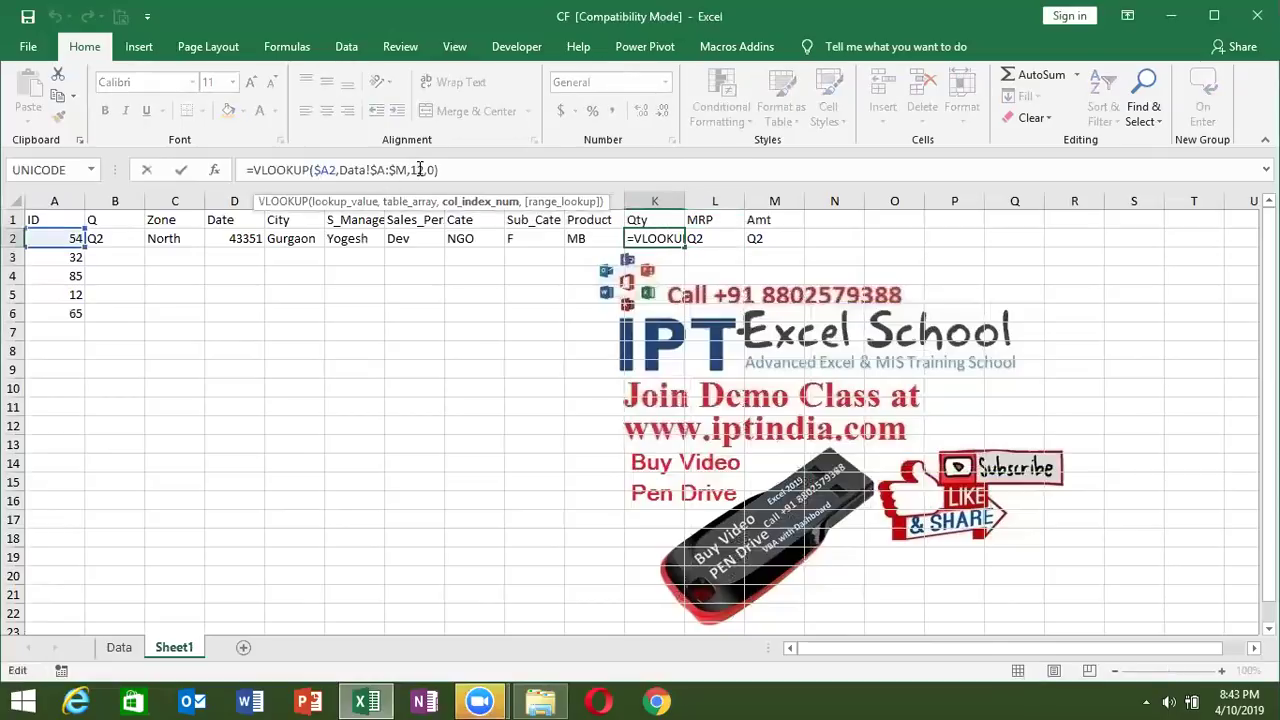
key("Tab")
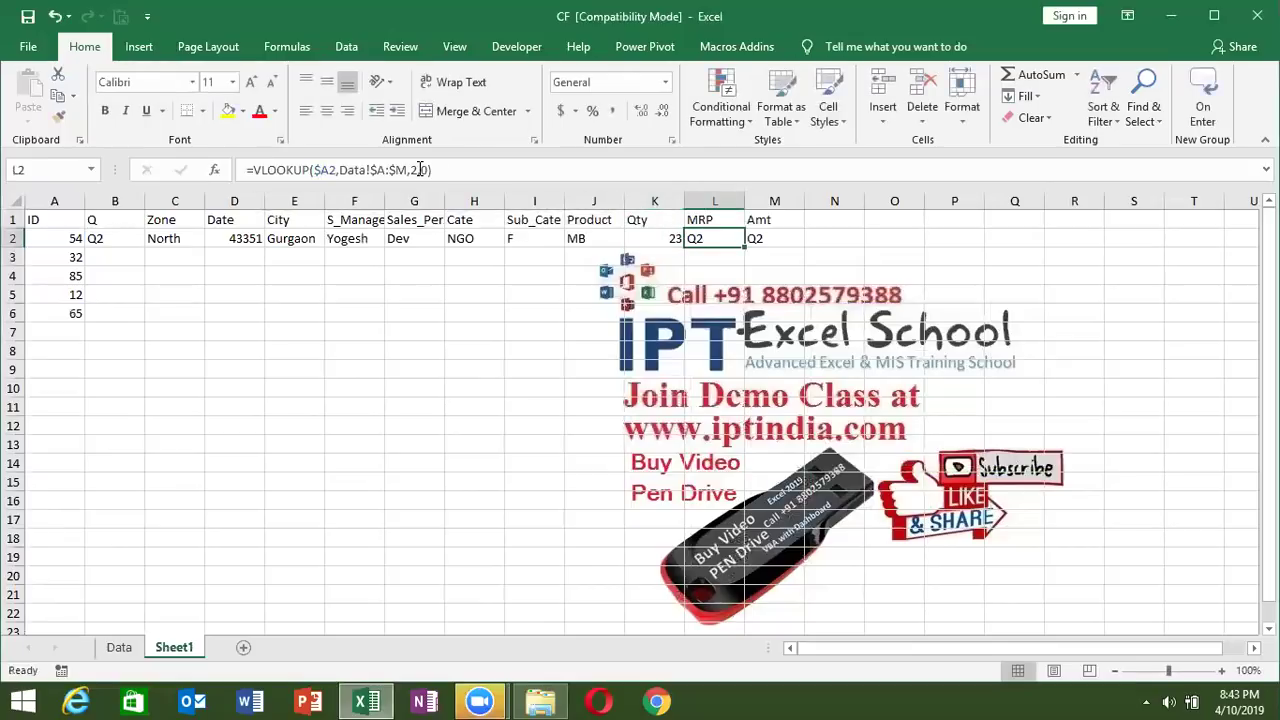
- Set the MRP and Amt lookups in L2:M2 to columns 12 and 13, returning 892 and 20516
double_click(419, 169)
type("12")
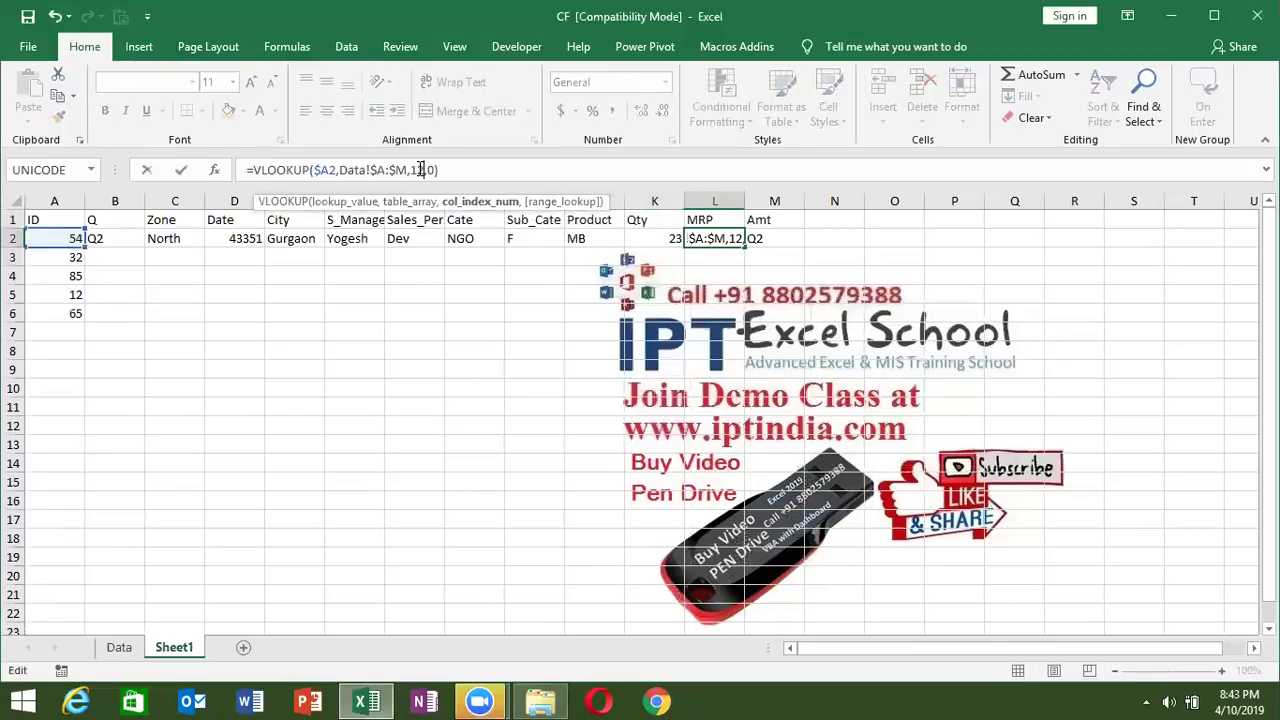
key("Tab")
left_click(419, 169)
double_click(419, 169)
type("13")
key("Return")
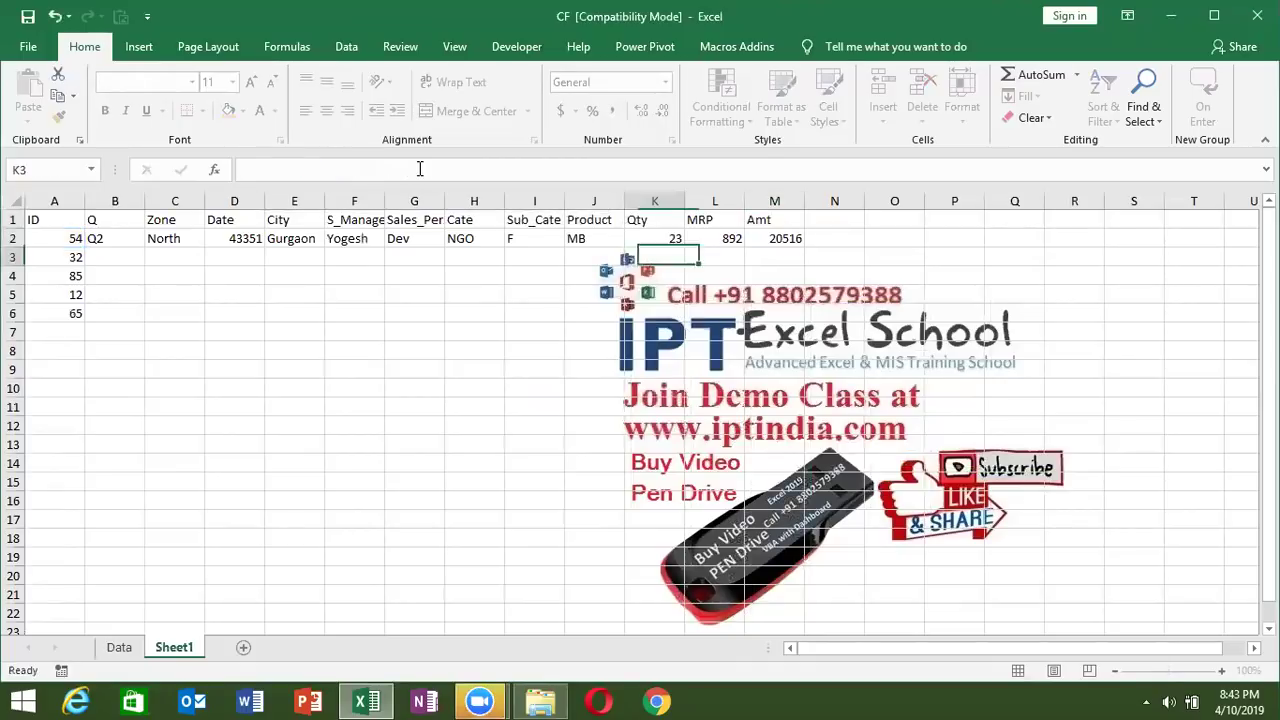
- Insert a blank row above the headings and enter 2 in B1 and 3 in C1
left_click(14, 218)
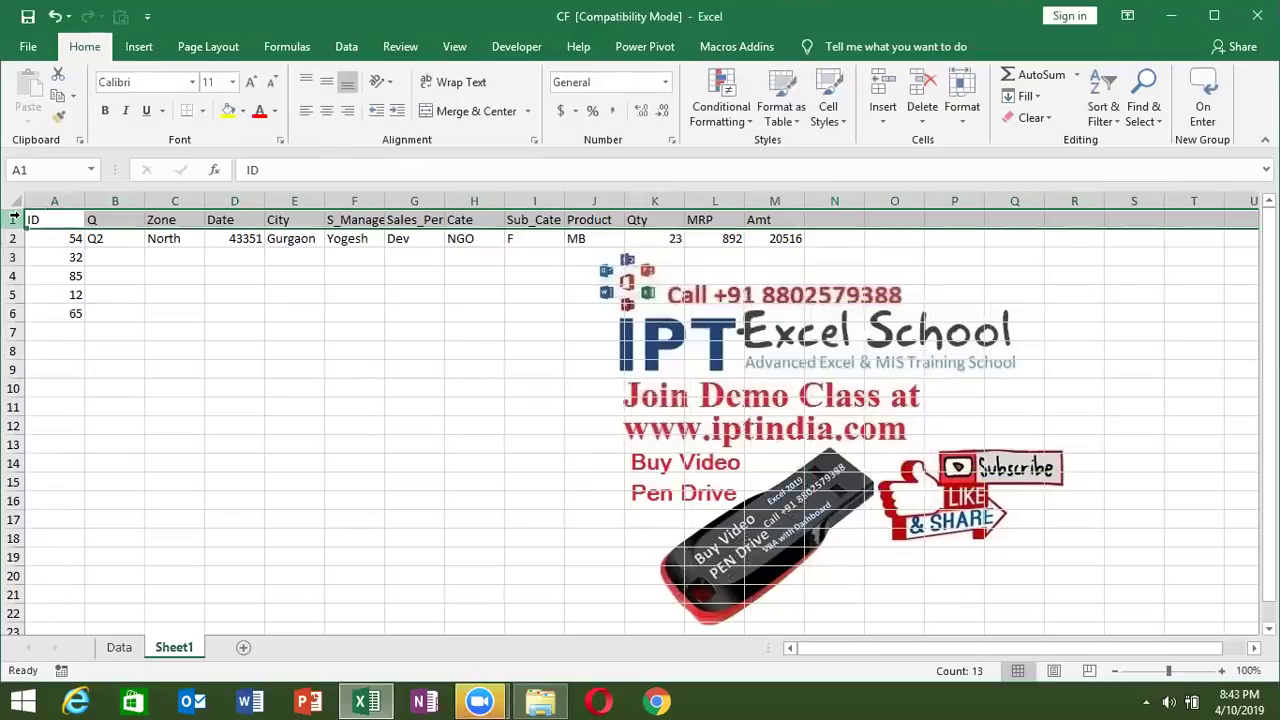
key("ctrl+shift+plus")
key("Right")
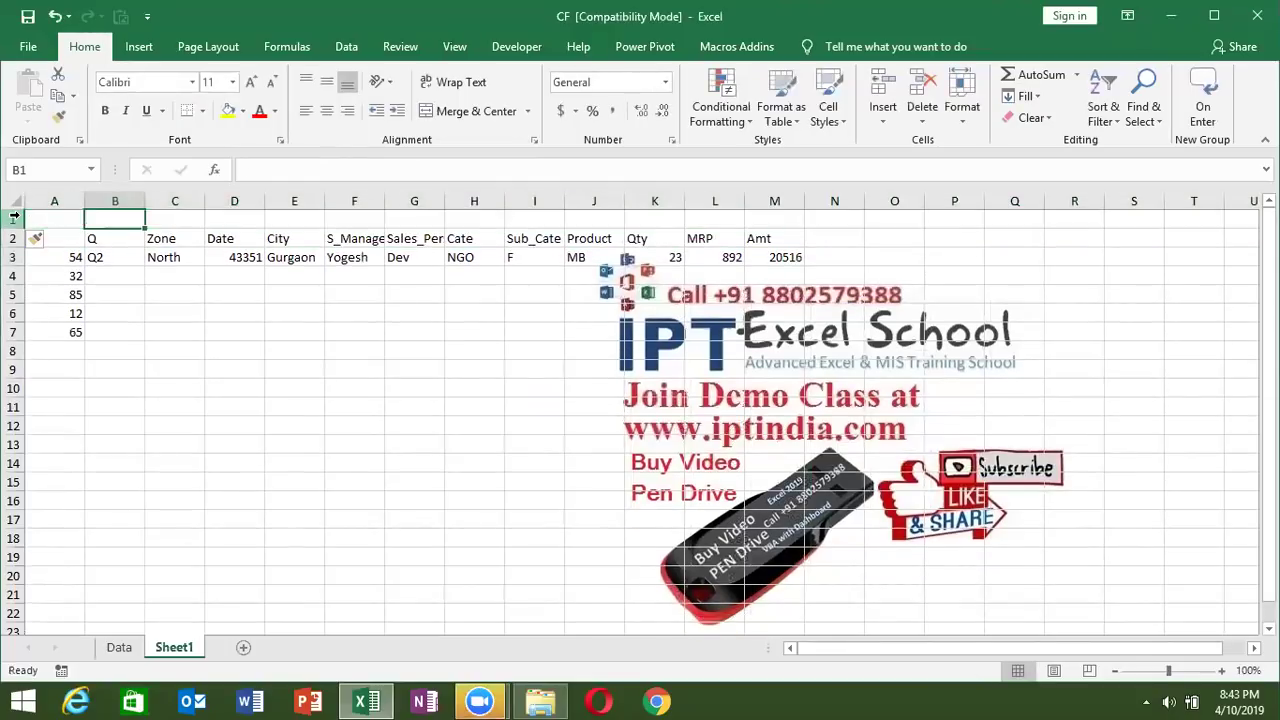
type("0")
key("BackSpace")
type("2")
key("Right")
key("Right")
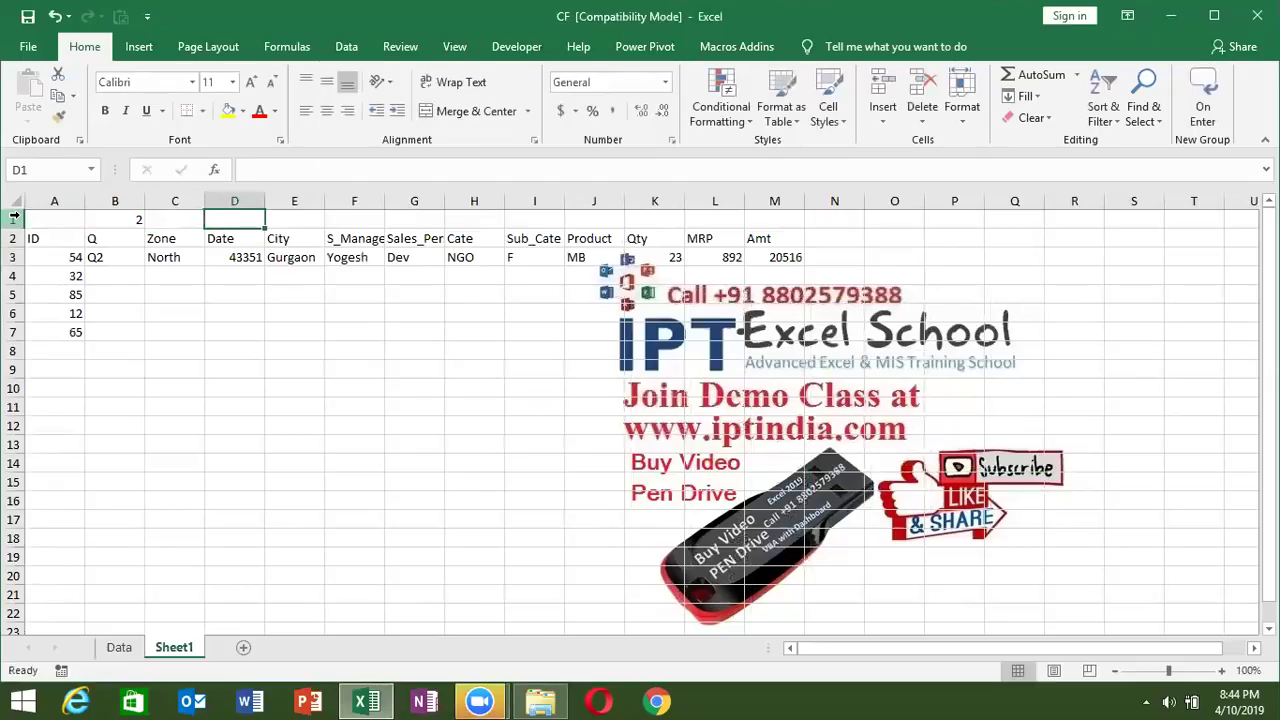
key("Left")
type("3")
key("Return")
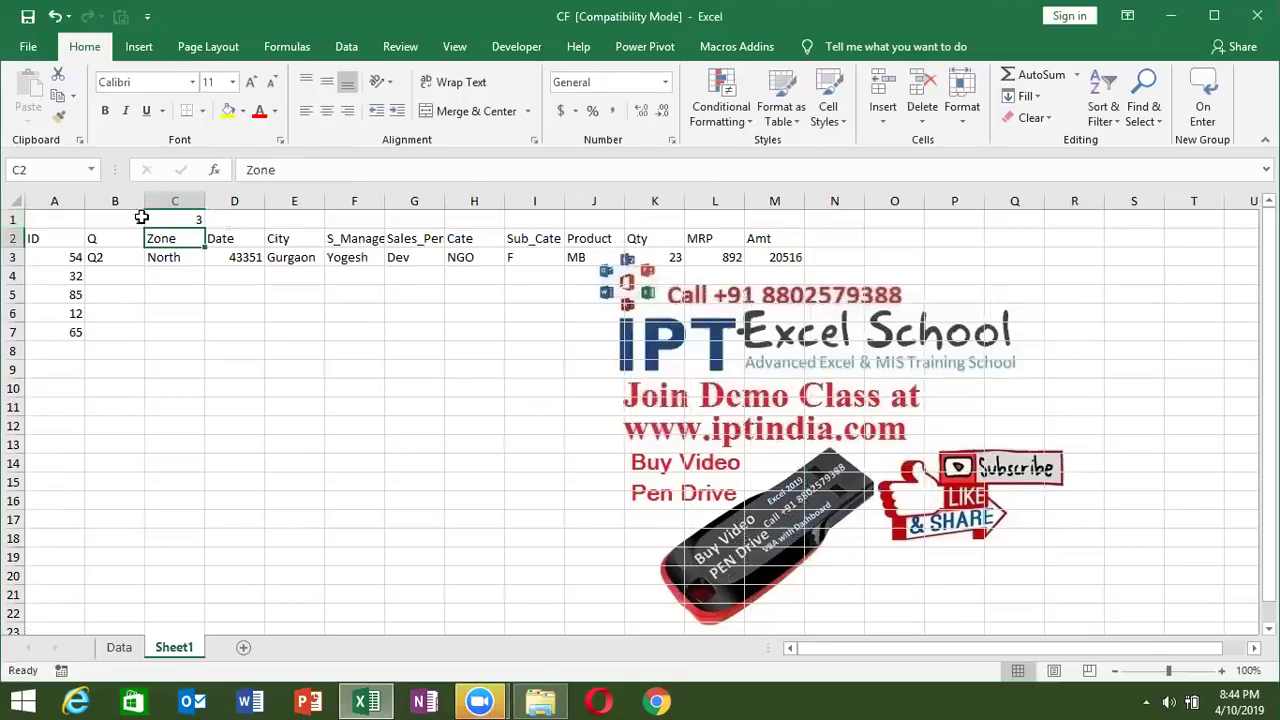
- Extend the number series across B1:M1 so it ends at 13
left_click(131, 217)
type("2")
mouse_move(140, 217)
left_mouse_down()
mouse_move(543, 240)
mouse_move(788, 220)
left_mouse_up()
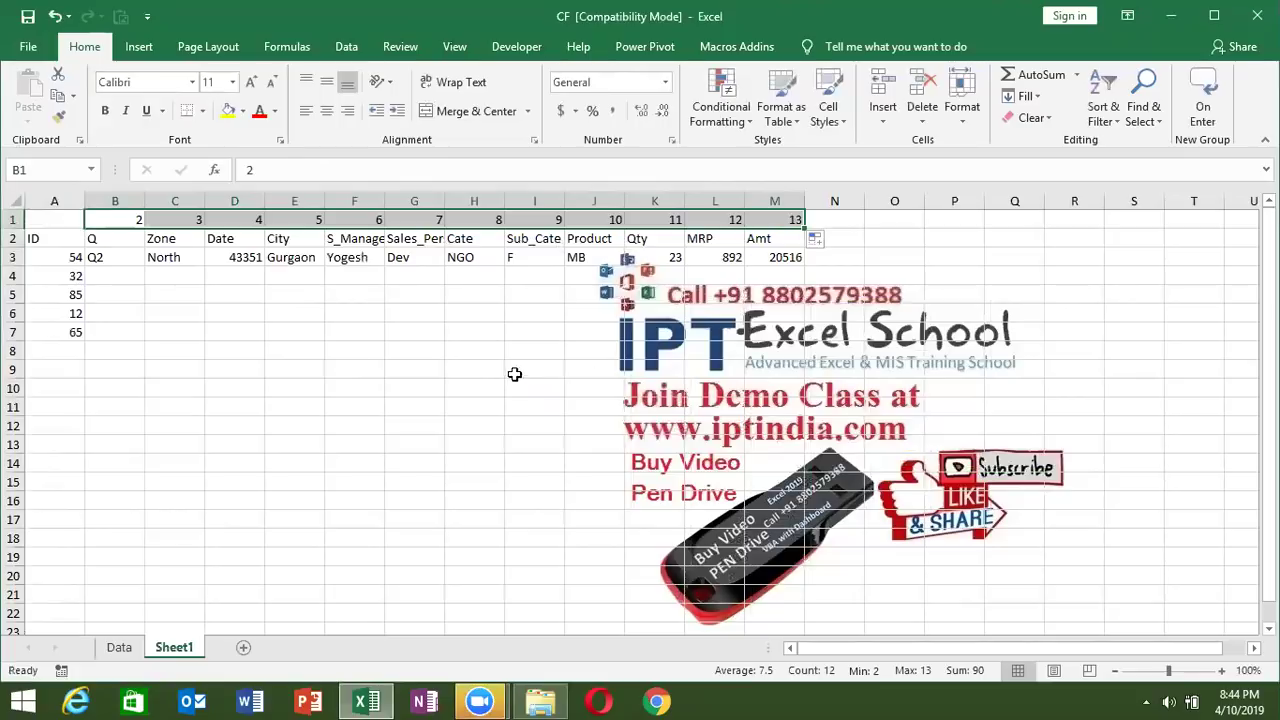
left_click(123, 280)
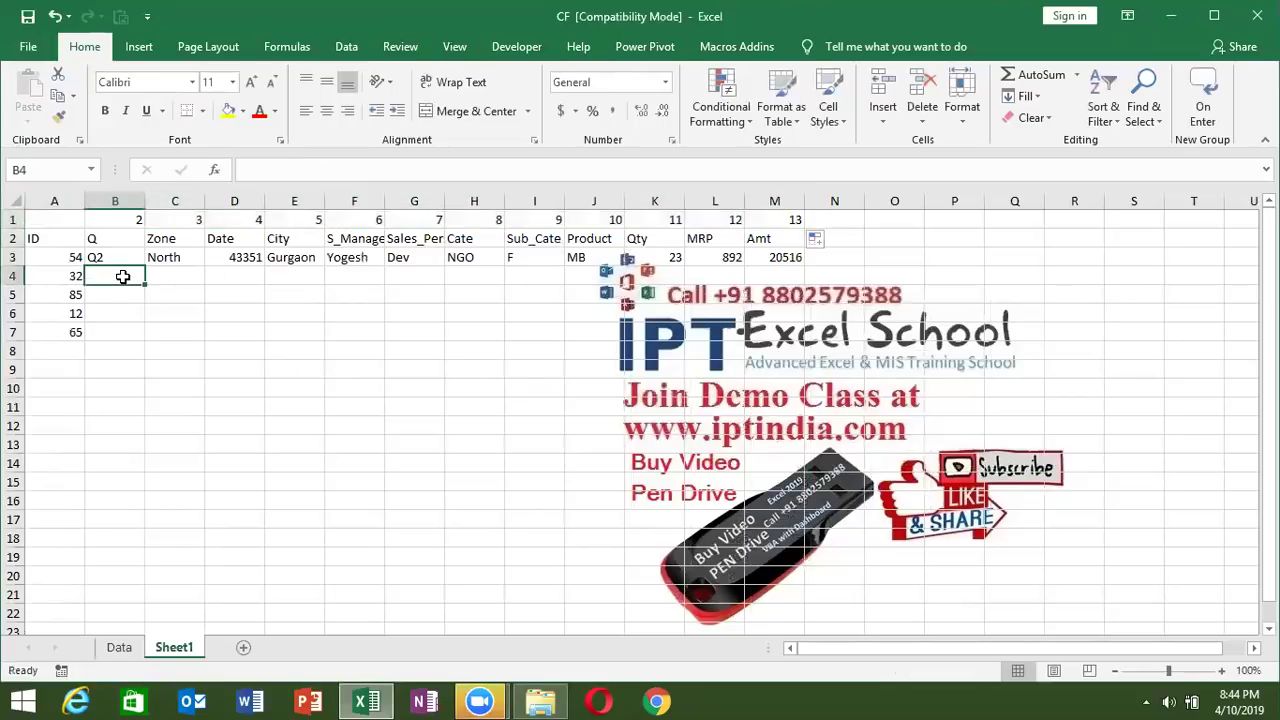
- Start a VLOOKUP in B4 using A4's ID as the lookup value
type("=vl")
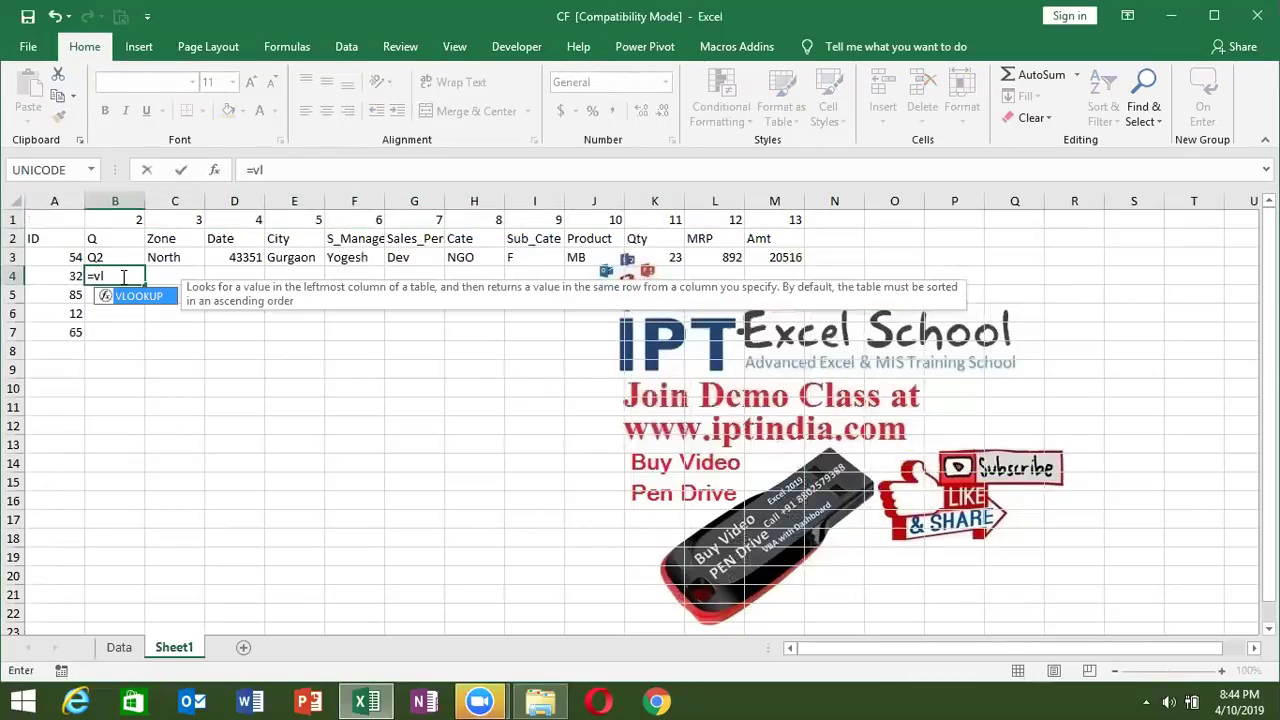
key("Tab")
left_click(65, 276)
type(",")
left_click(122, 219)
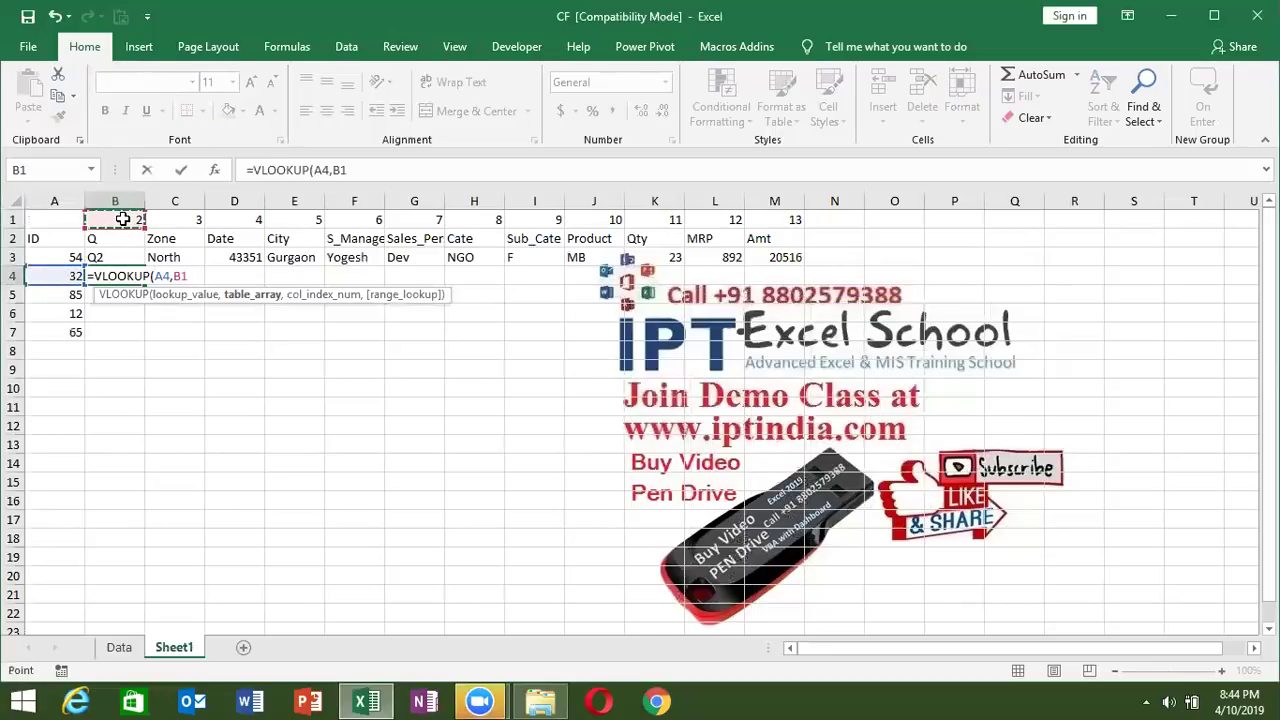
key("BackSpace")
key("BackSpace")
key("BackSpace")
type(",")
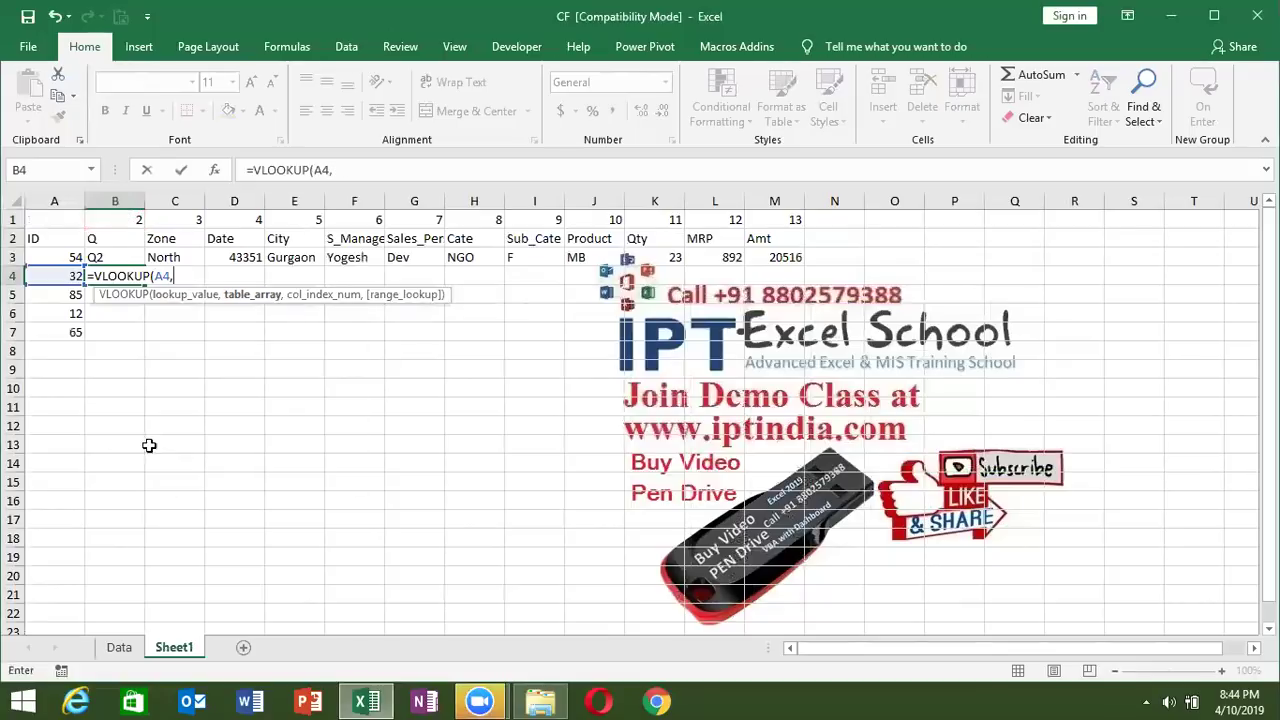
- Complete it with table Data!A:M, column index Sheet1!B1 and exact match, showing Q4
left_click(119, 647)
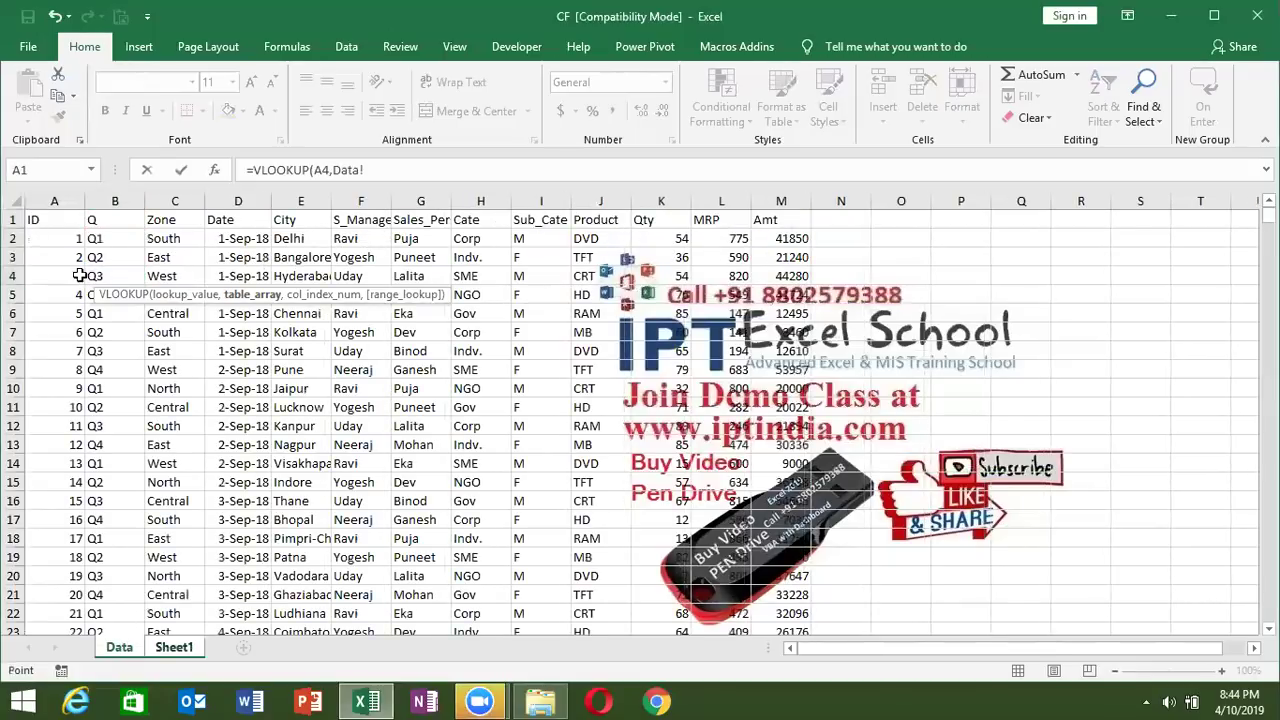
left_click(786, 213, "shift")
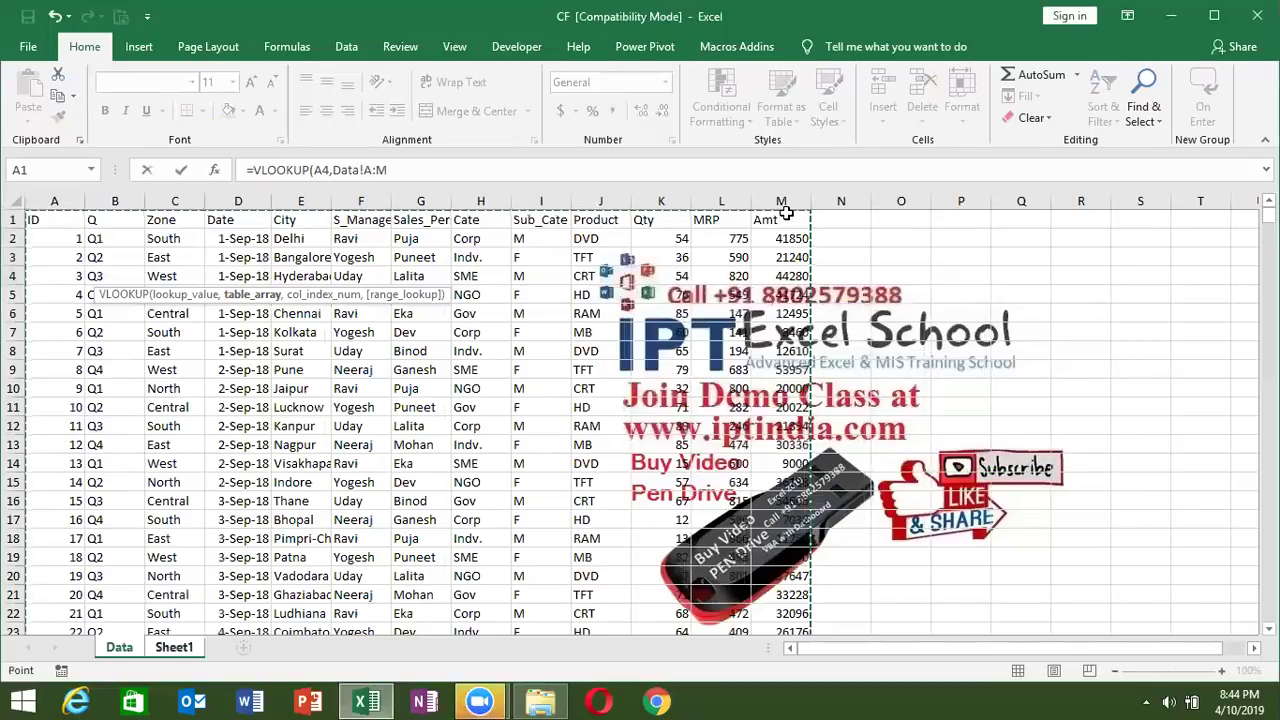
type(",")
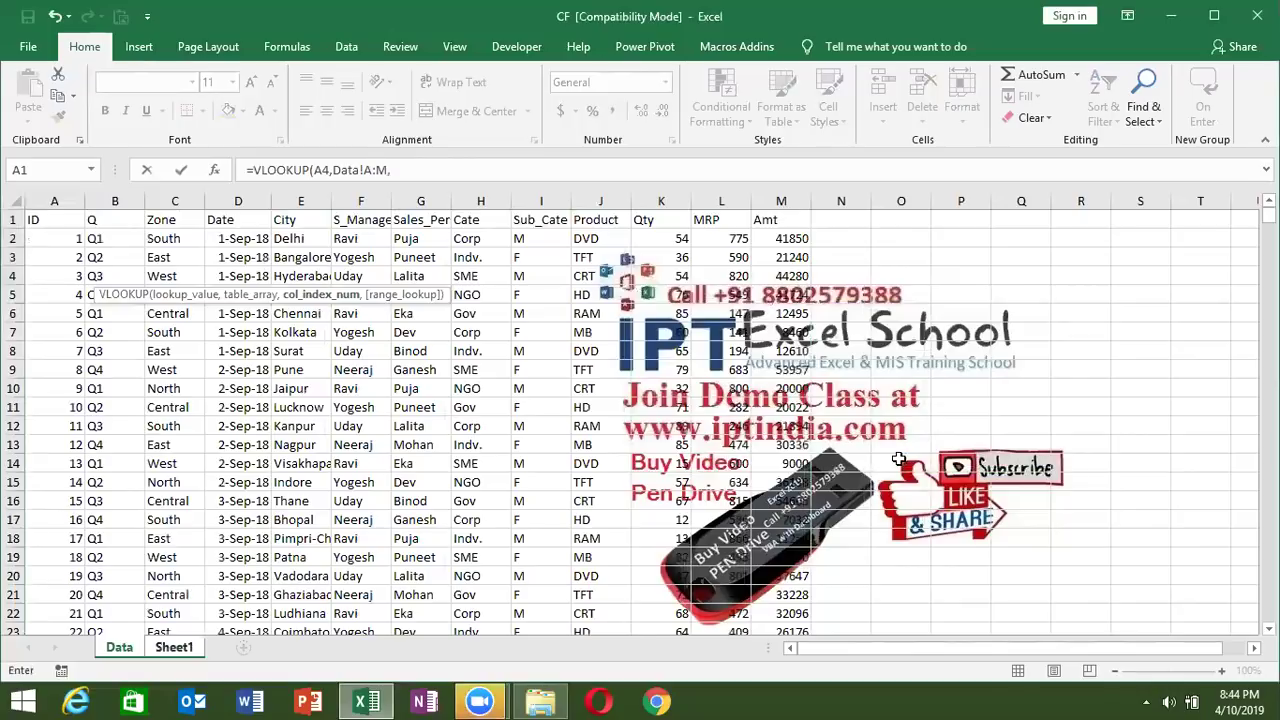
left_click(184, 649)
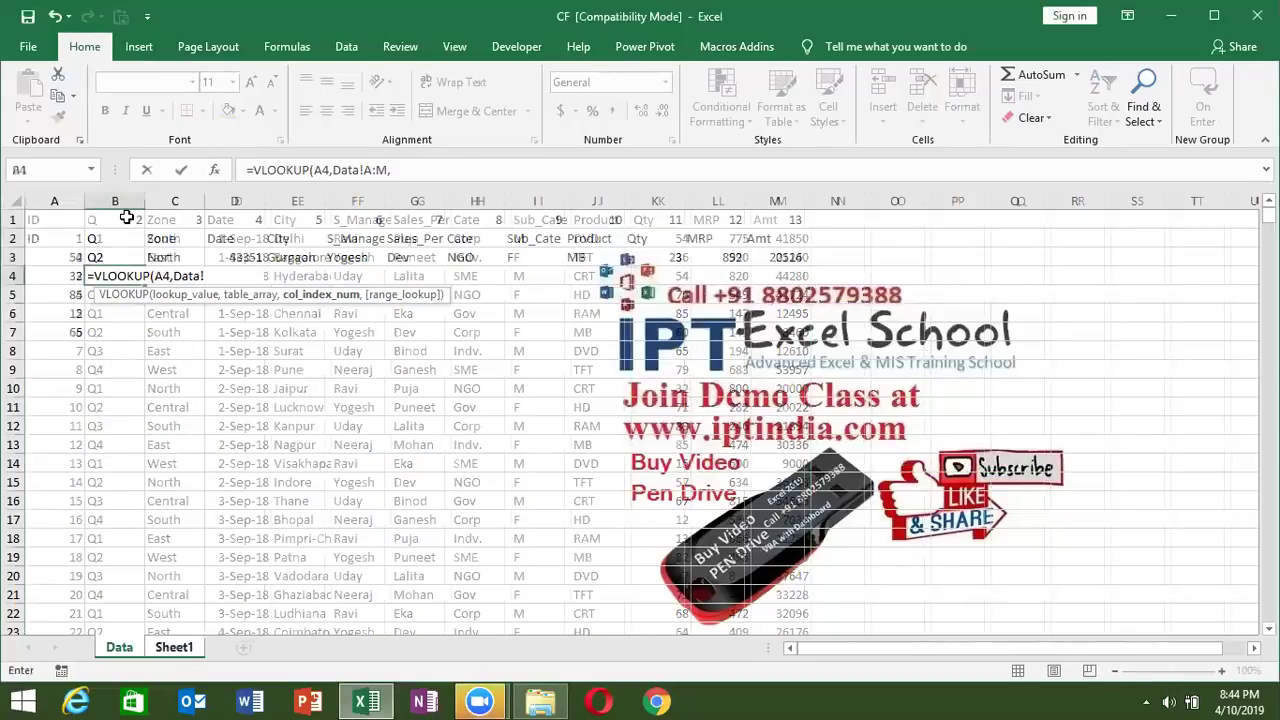
left_click(127, 218)
type(",0")
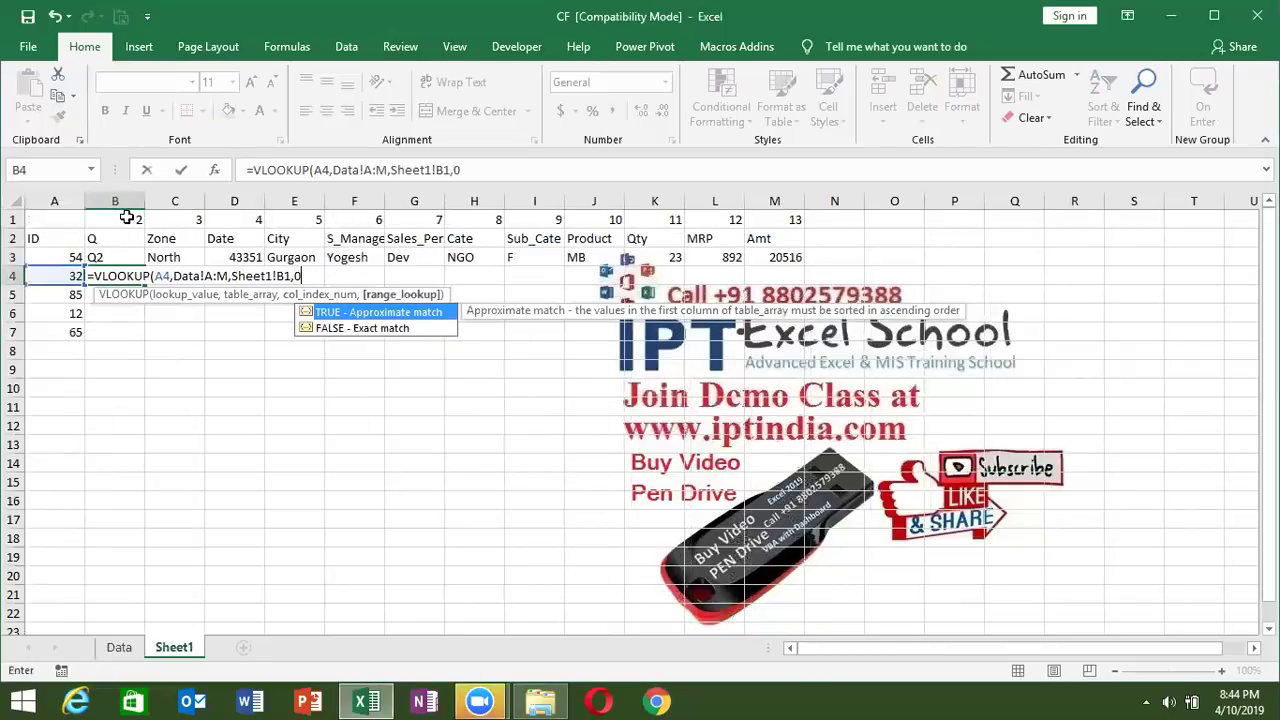
key("Return")
type("1")
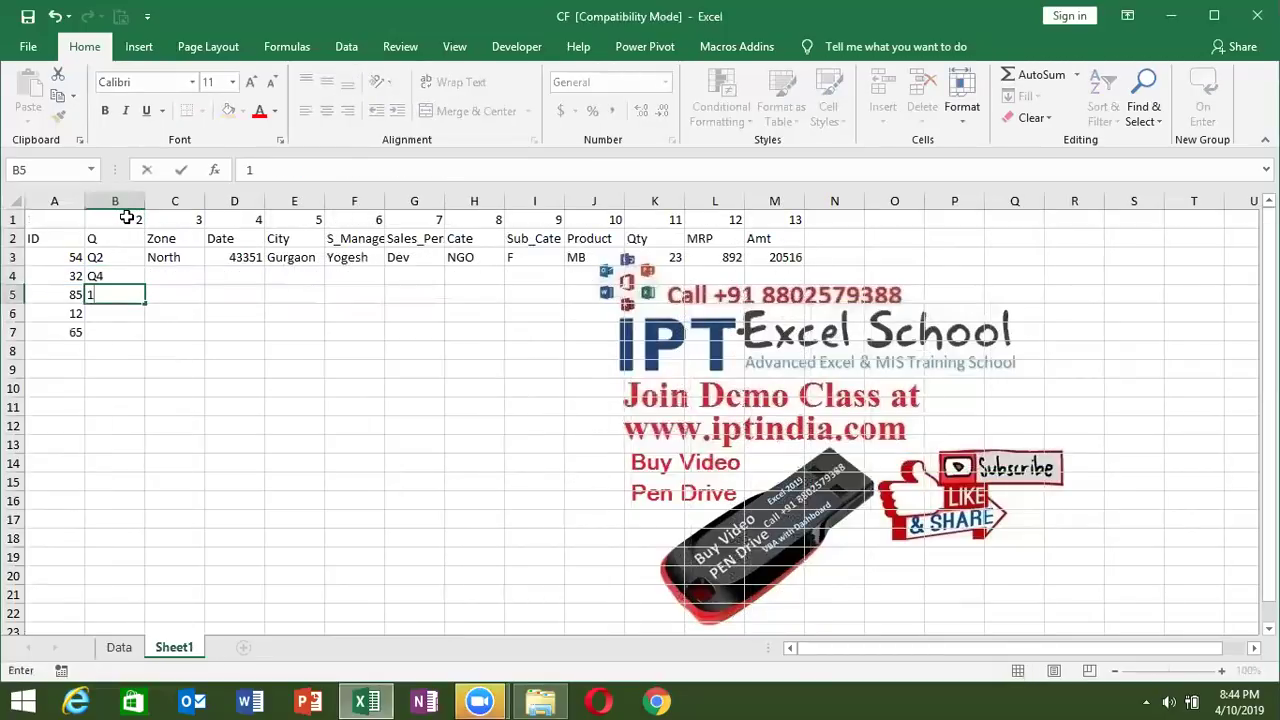
key("Escape")
key("Up")
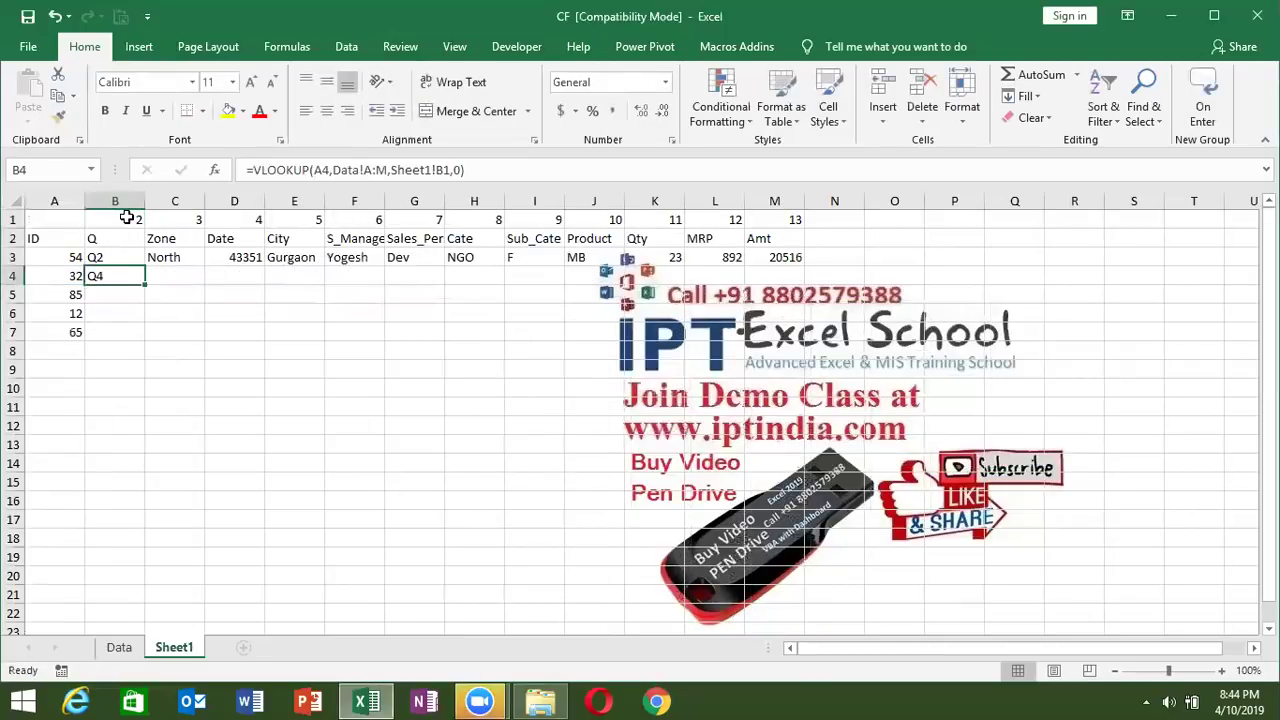
- Lock B4's lookup to $A4, Data!$A:$M and Sheet1!B$1, still returning Q4 for ID 32
left_click(314, 171)
type("$")
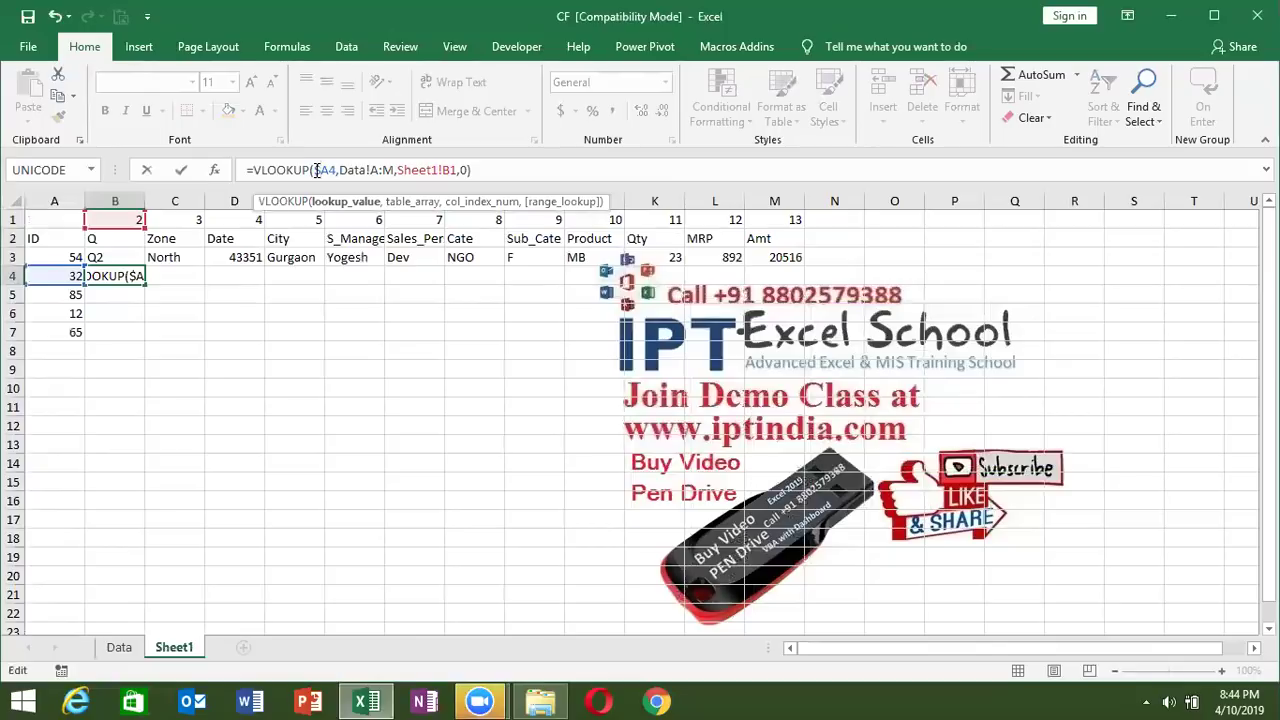
left_click(377, 170)
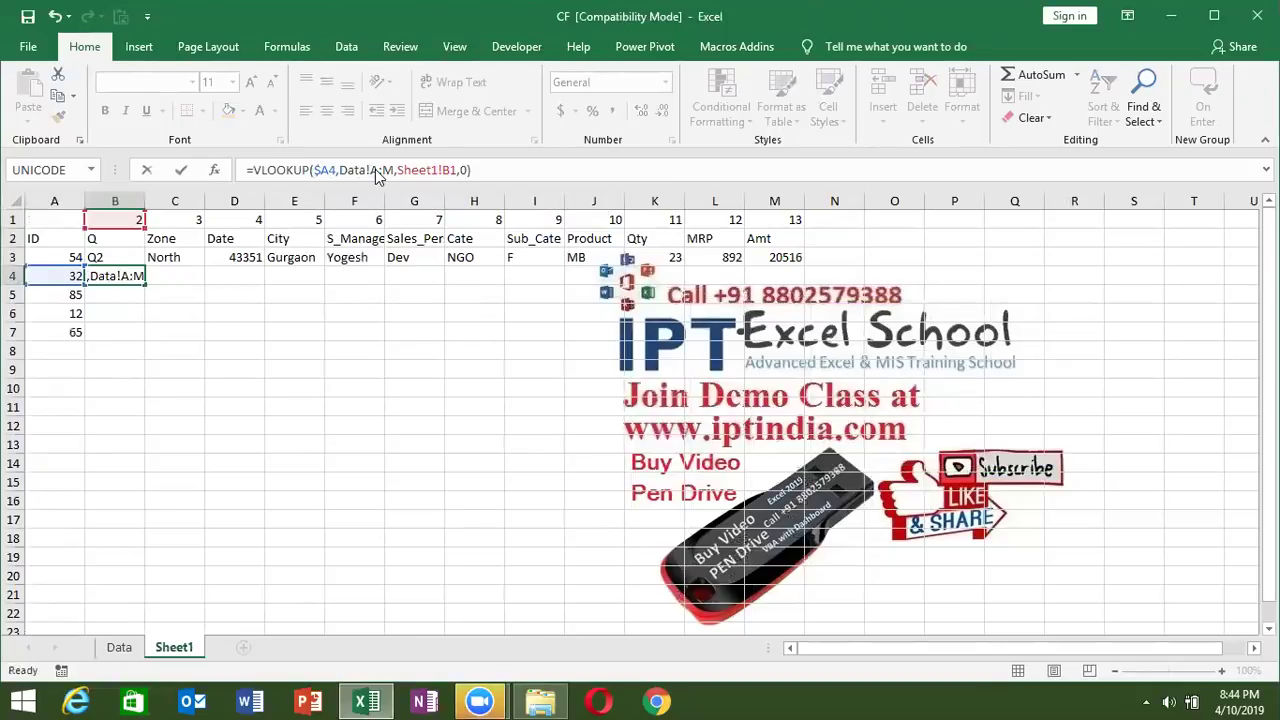
key("alt+F4")
key("Escape")
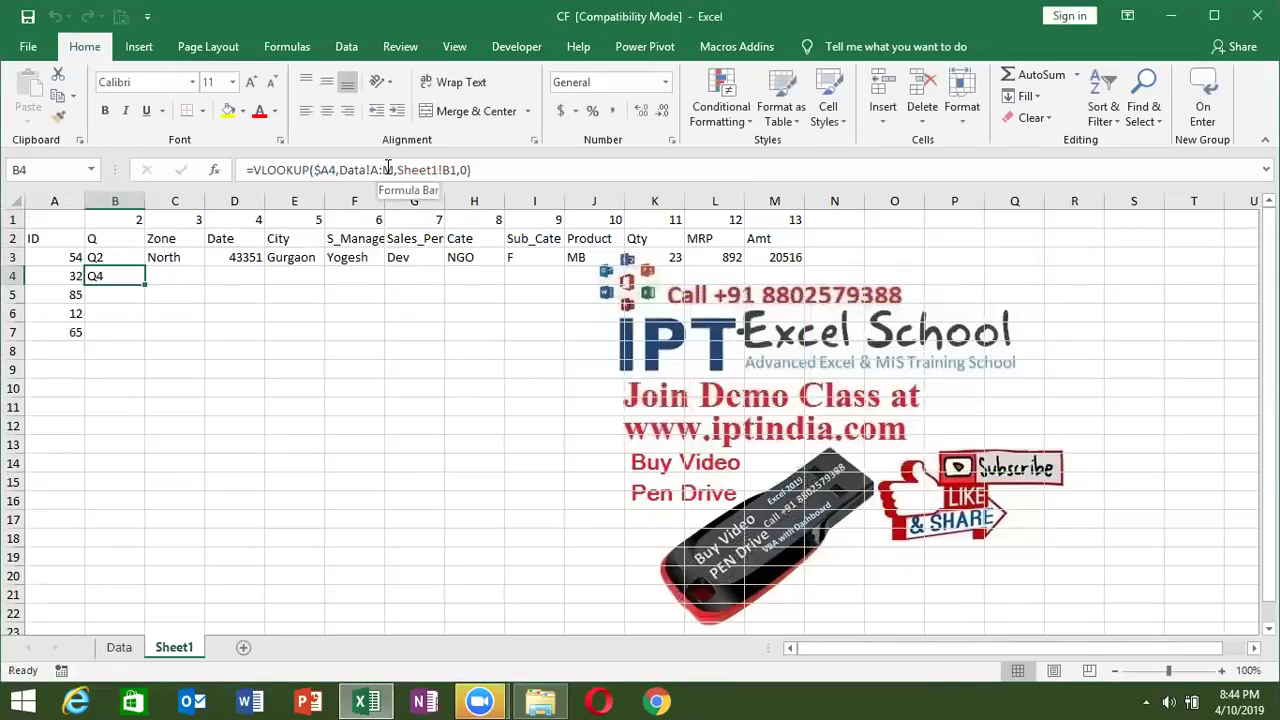
left_click(383, 170)
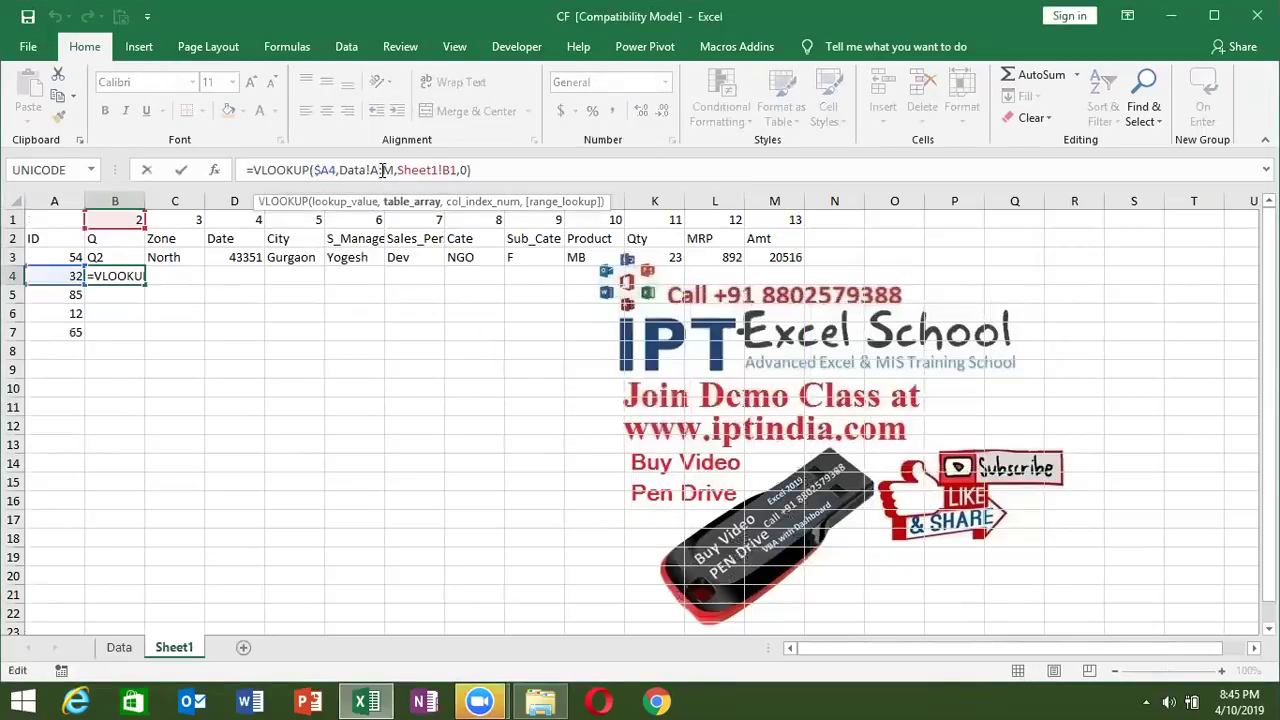
key("F4")
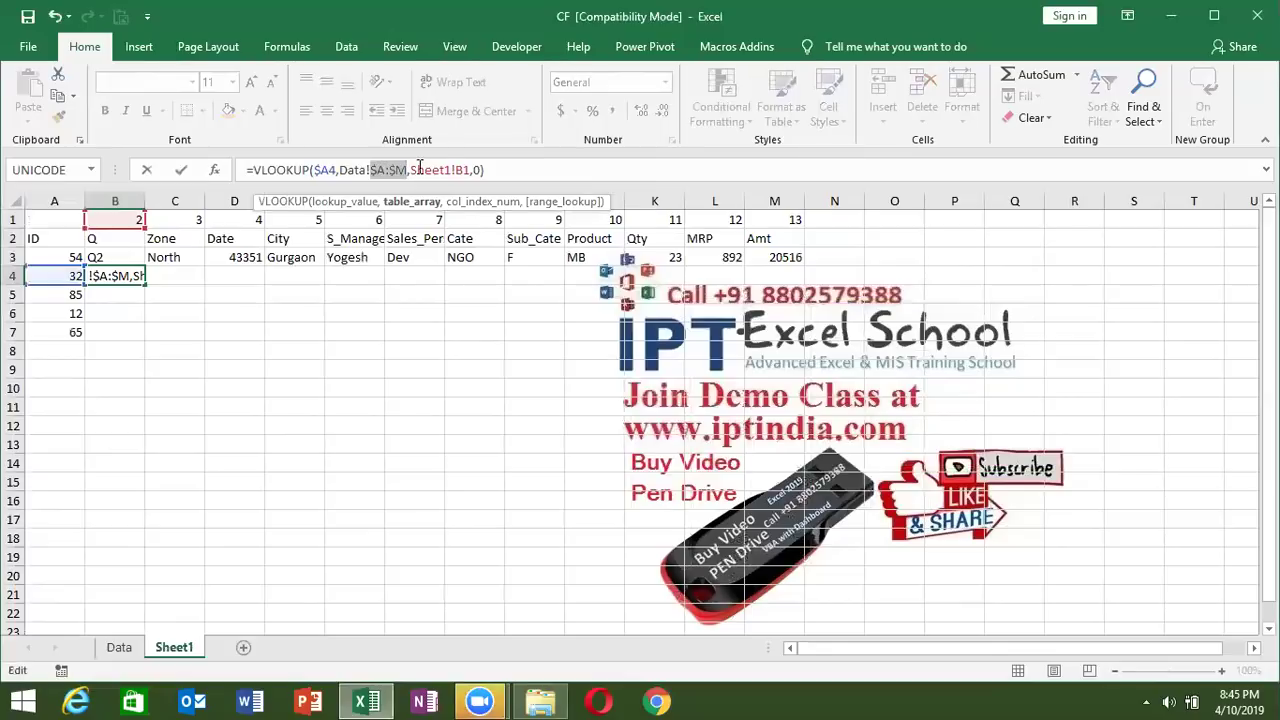
left_click(461, 171)
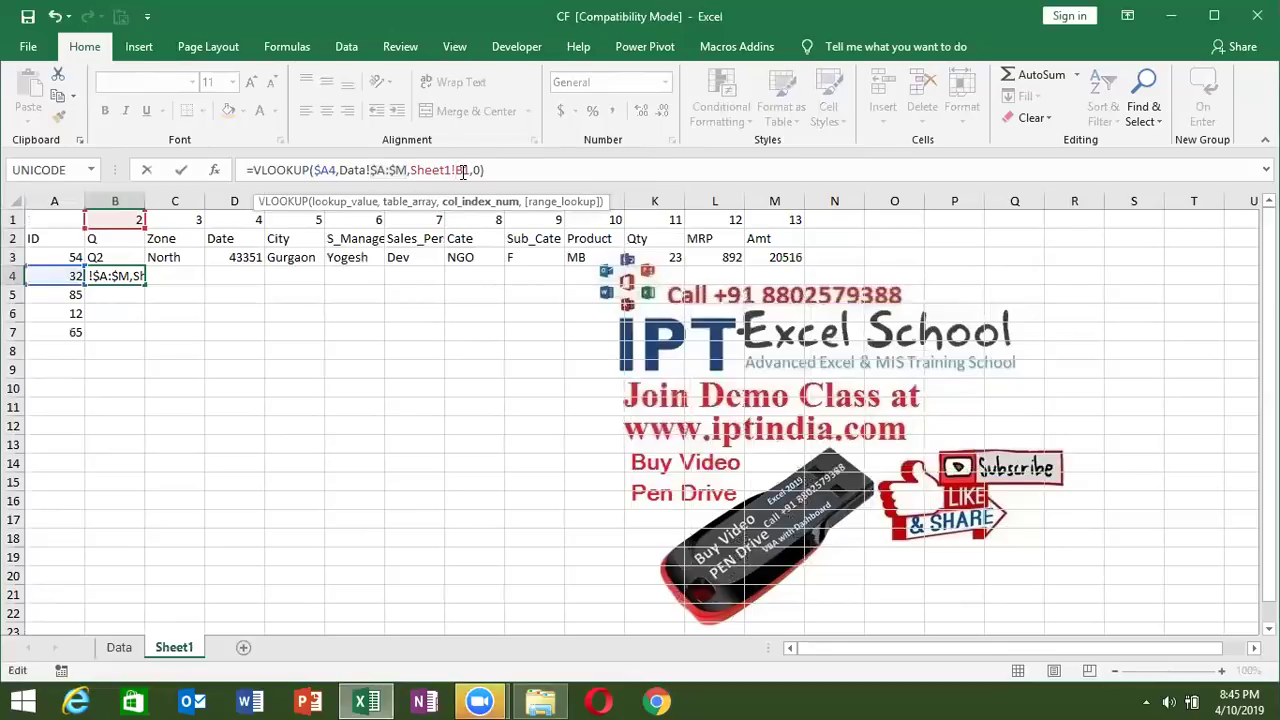
type("$")
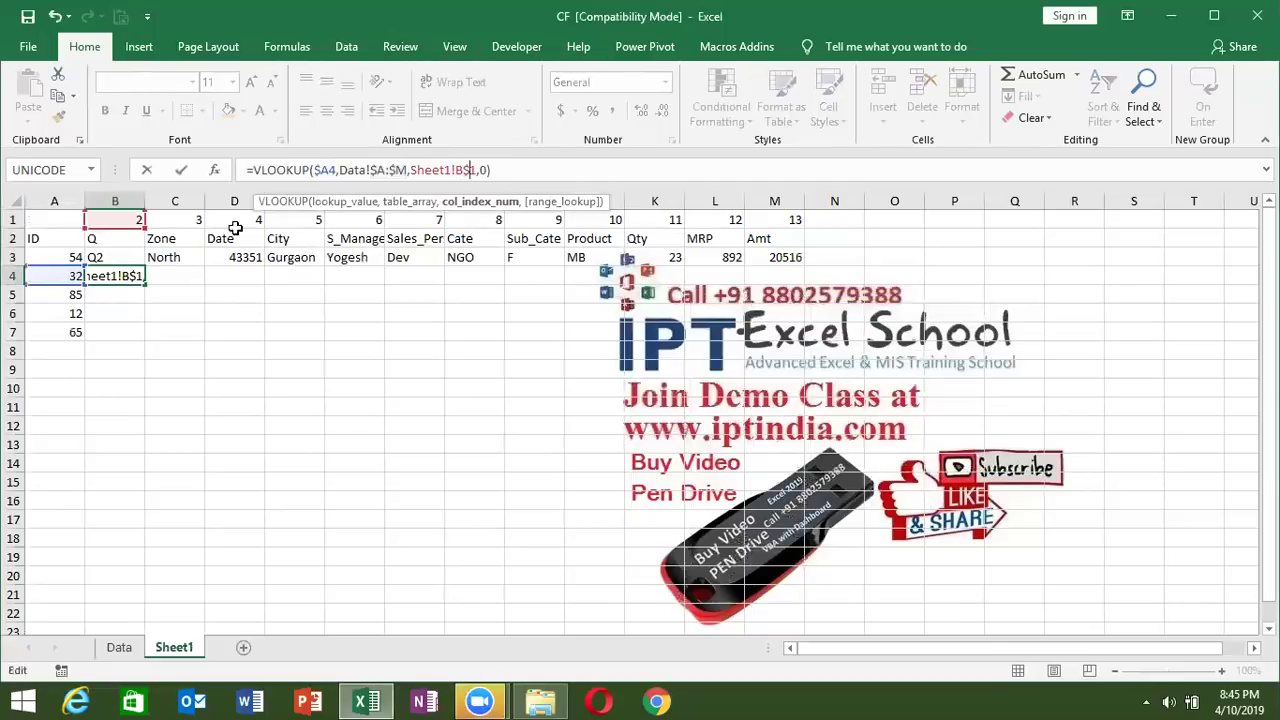
key("ctrl+Return")
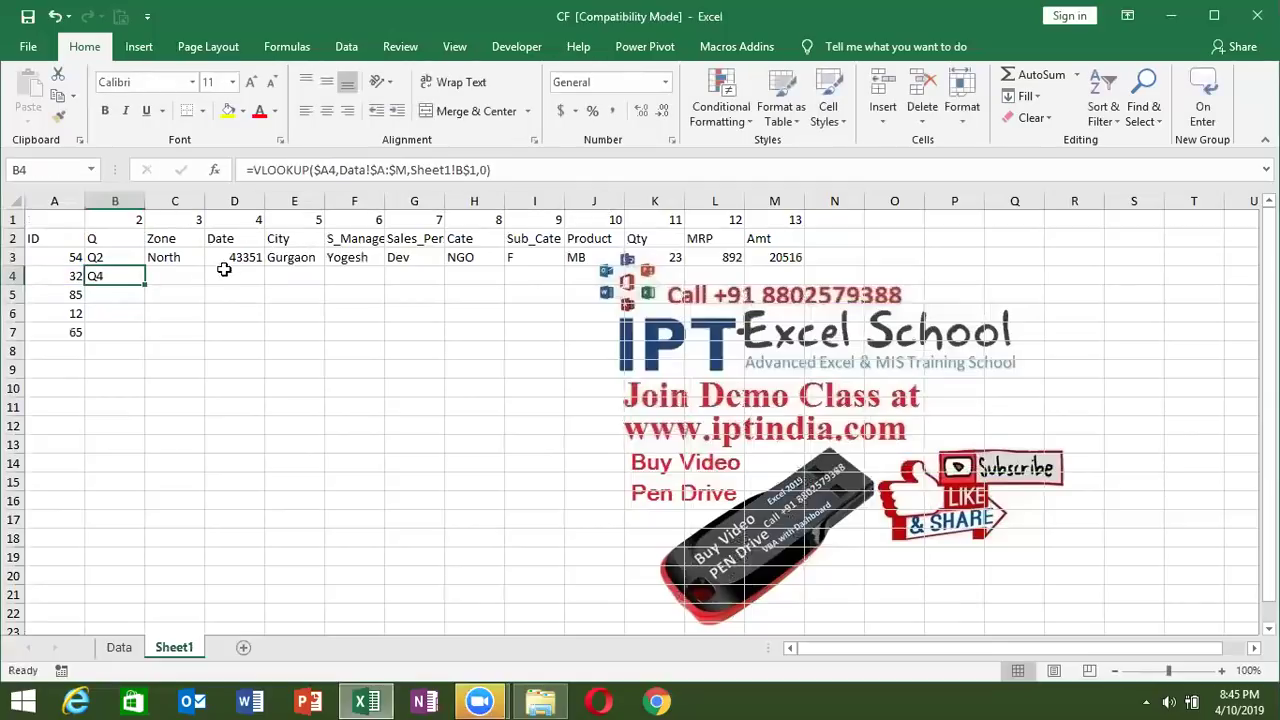
- Fill the B4 lookup right to M4, then select B5:M5 for the next row
left_click_drag(238, 276, 783, 275)
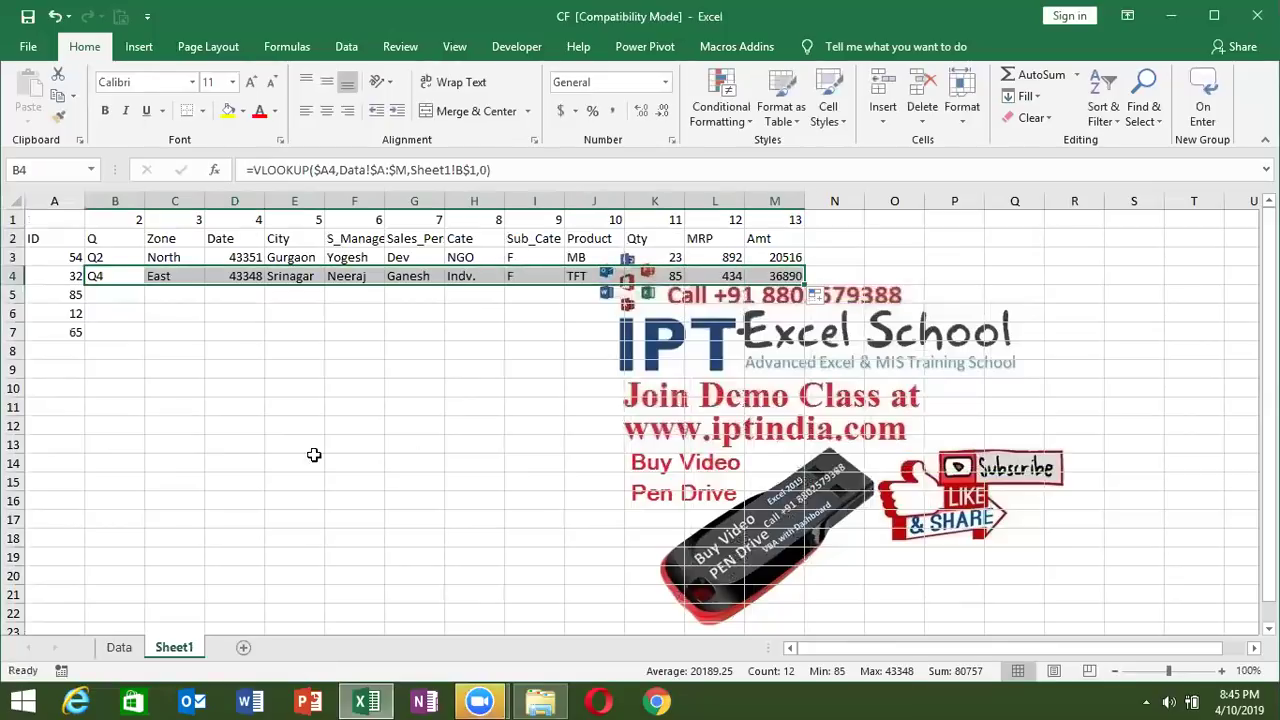
left_click(112, 295)
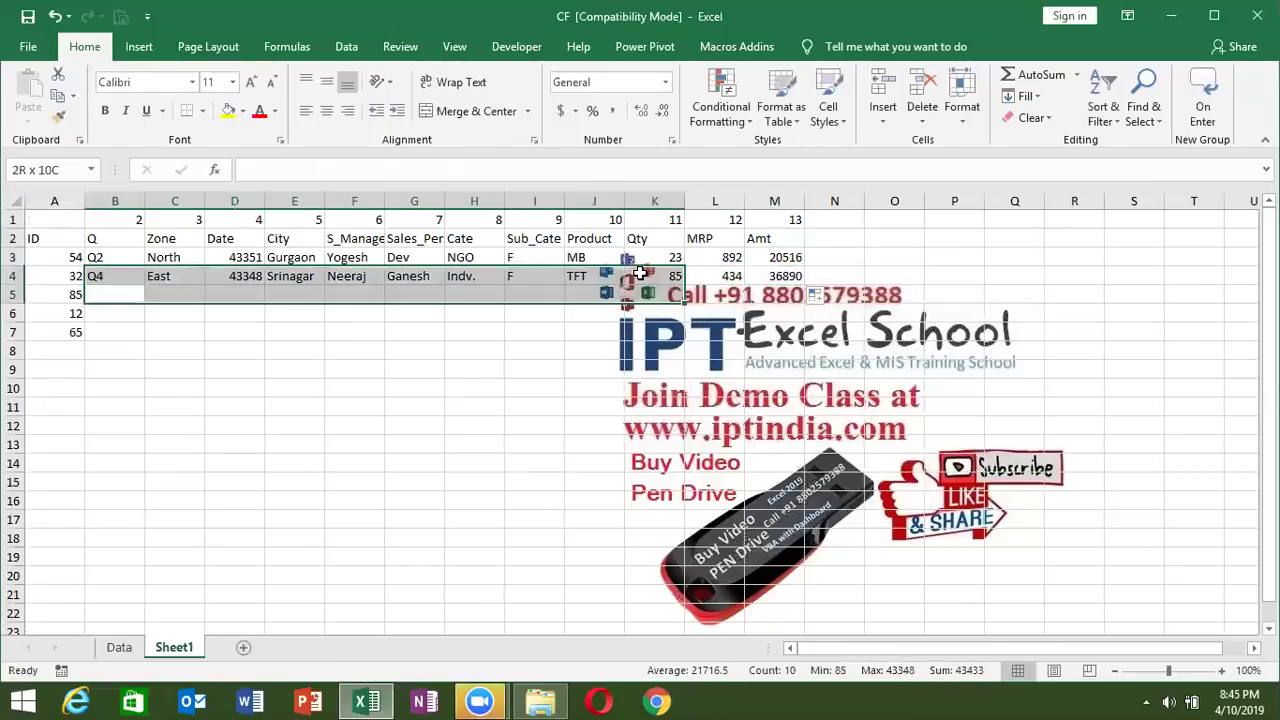
left_click_drag(112, 295, 730, 294)
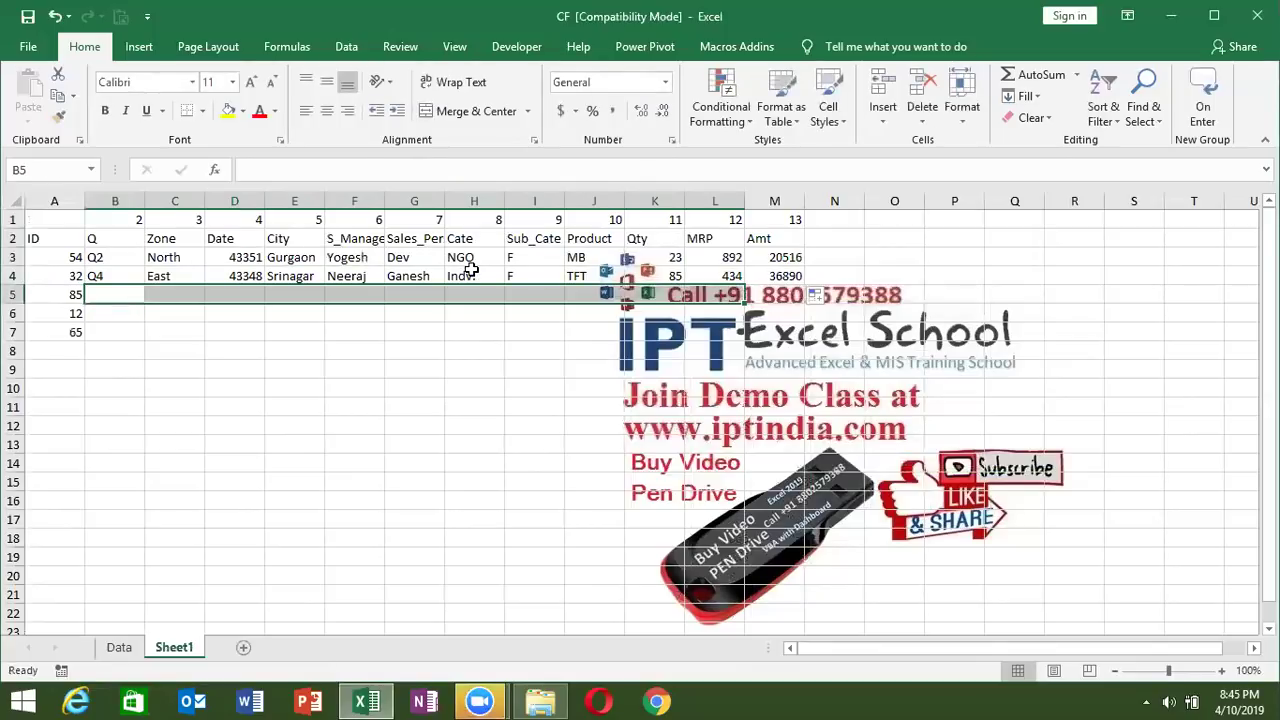
left_click(400, 330)
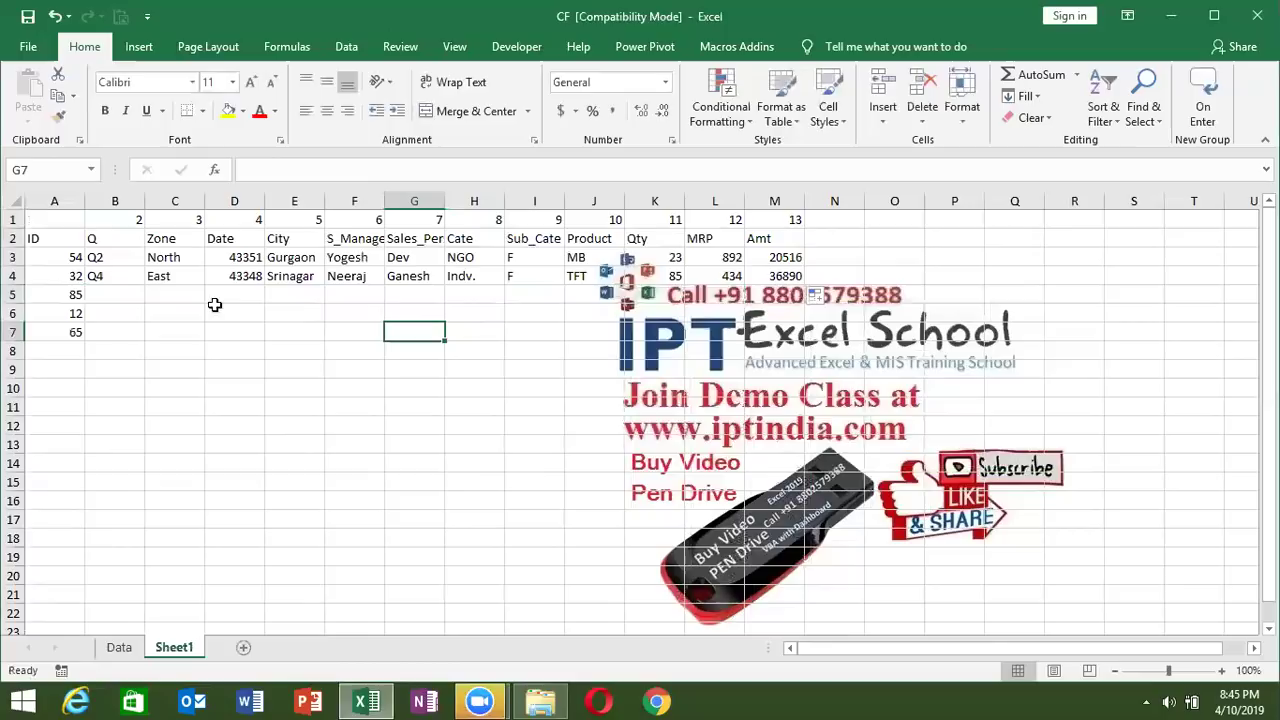
left_click(135, 294)
left_click_drag(241, 288, 766, 291)
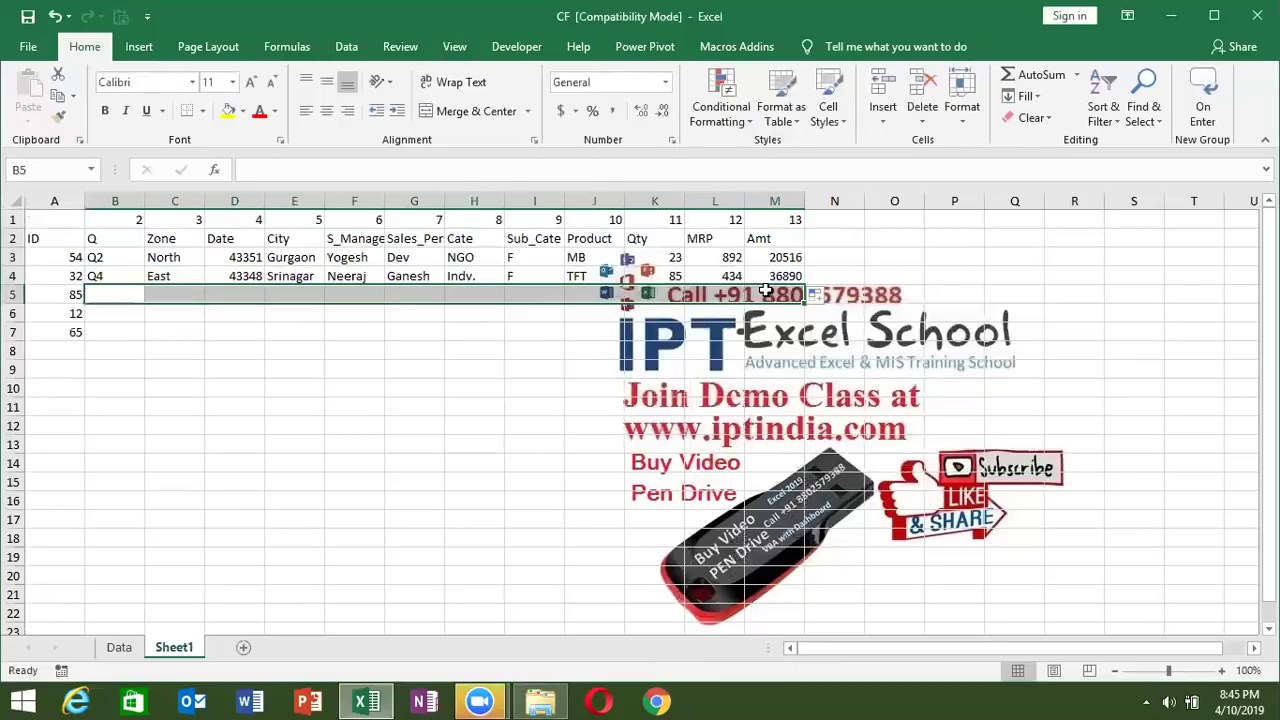
- Enter =VLOOKUP(A5,Data!A:M,{2,3,4,5,6,7,8,9,10,11,12,13},0) as one array formula across B5:M5
type("=vl")
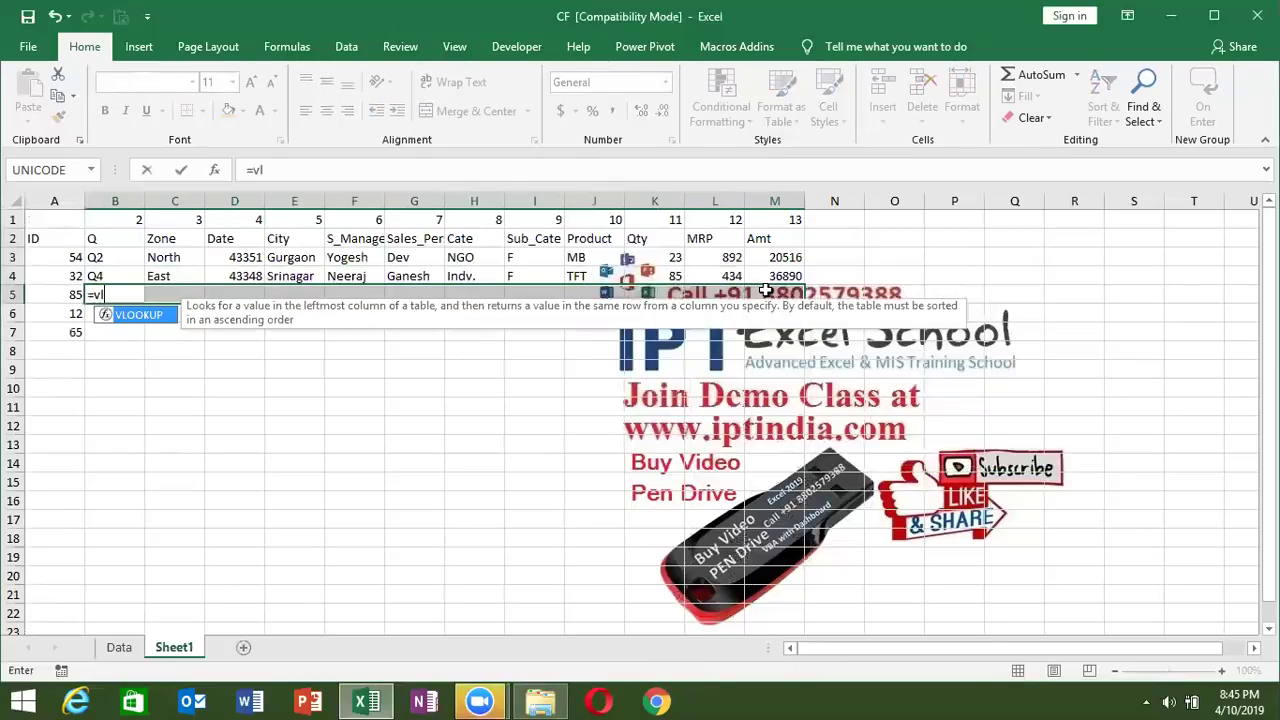
key("Tab")
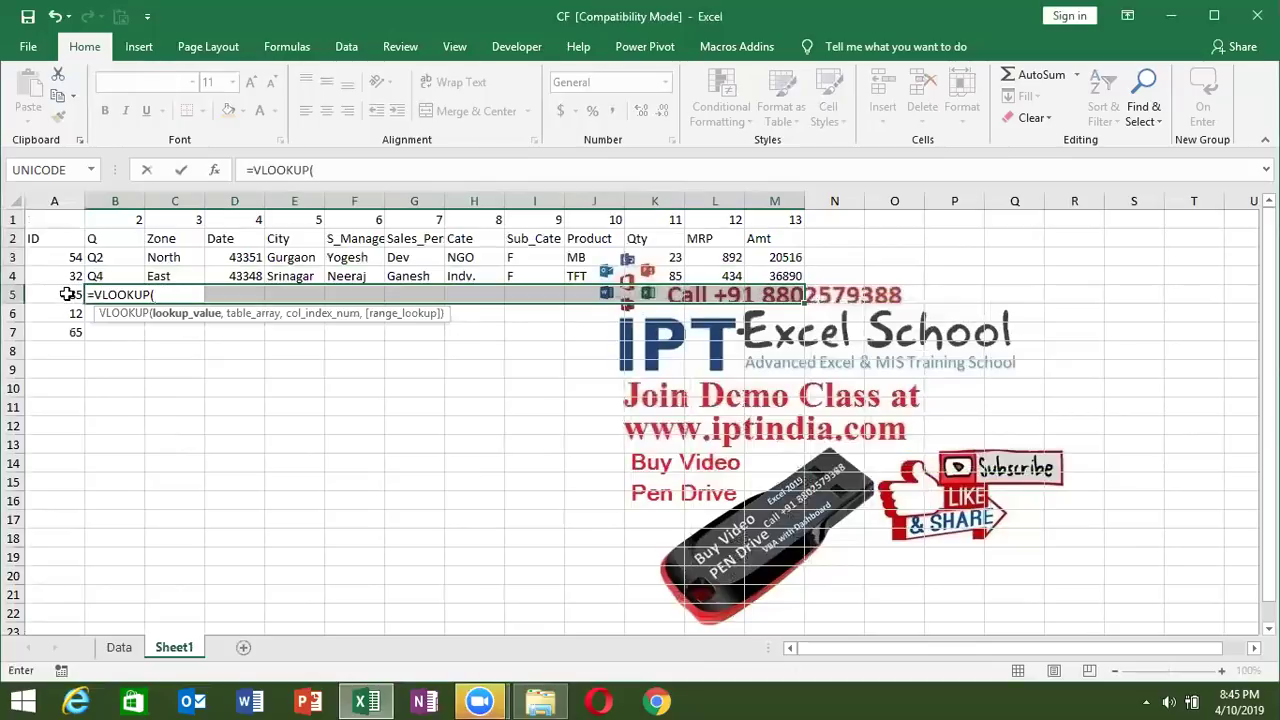
left_click(68, 294)
type(",")
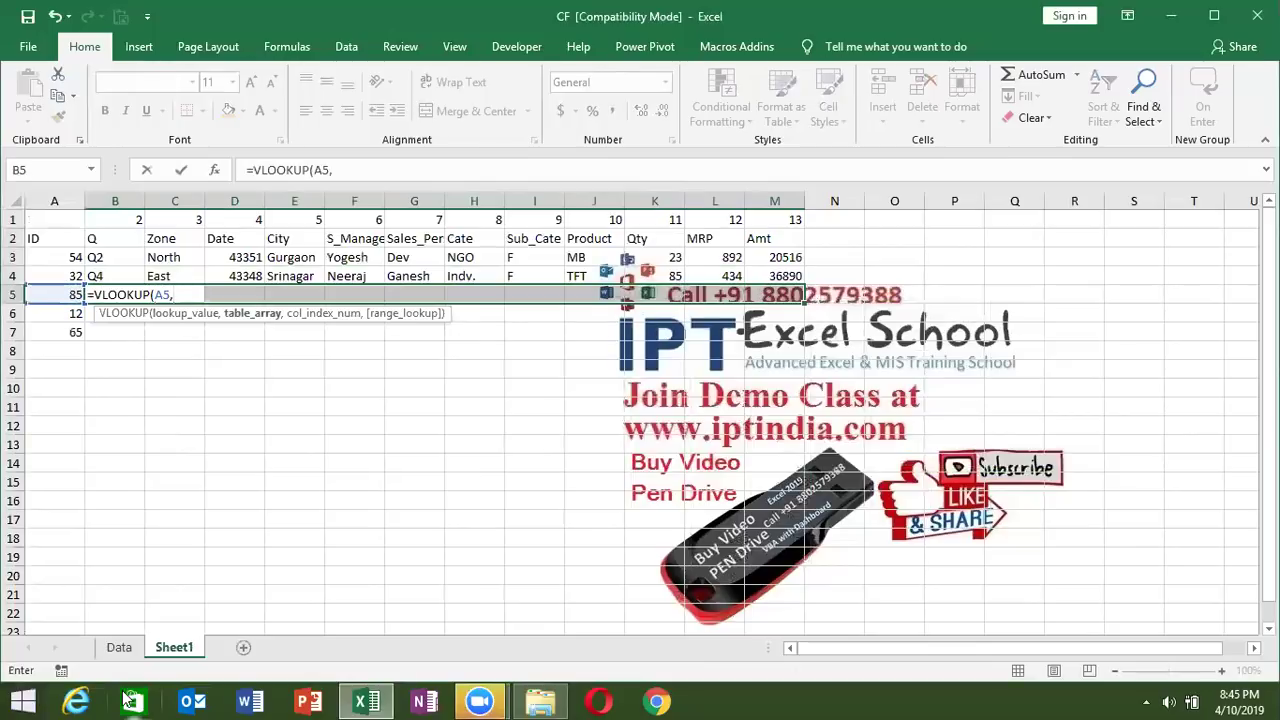
left_click(119, 647)
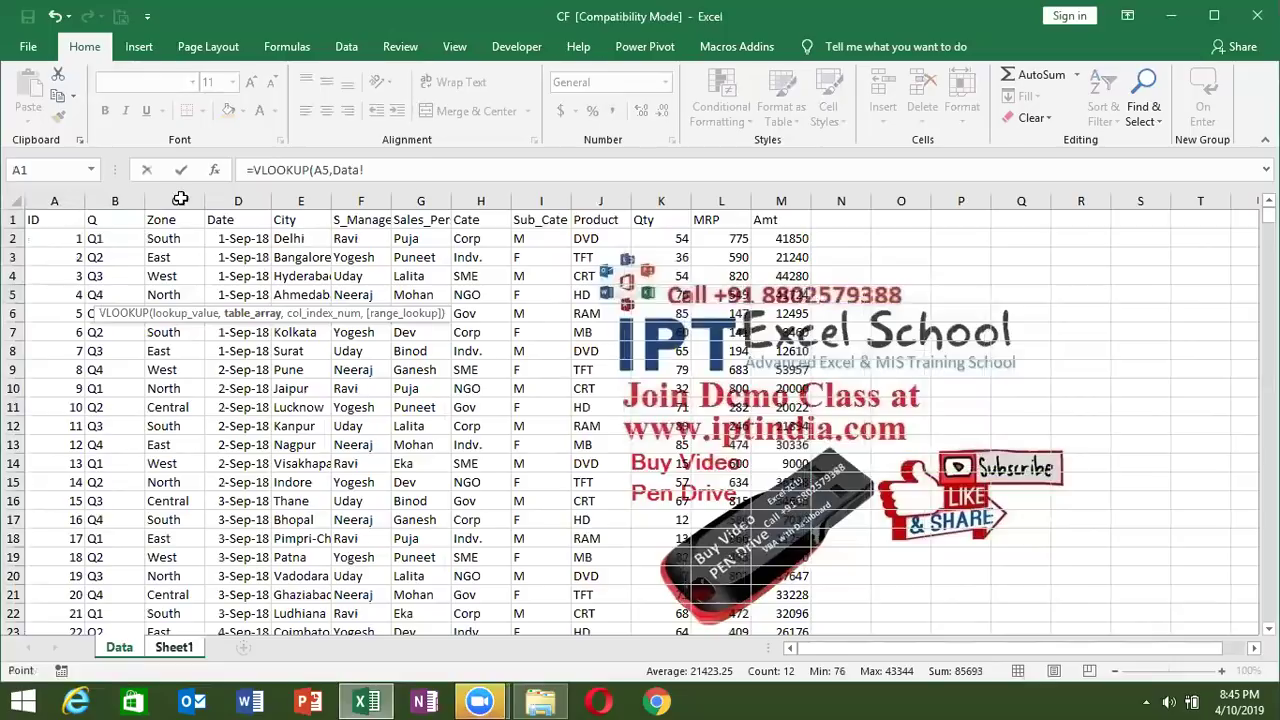
type("A:M,")
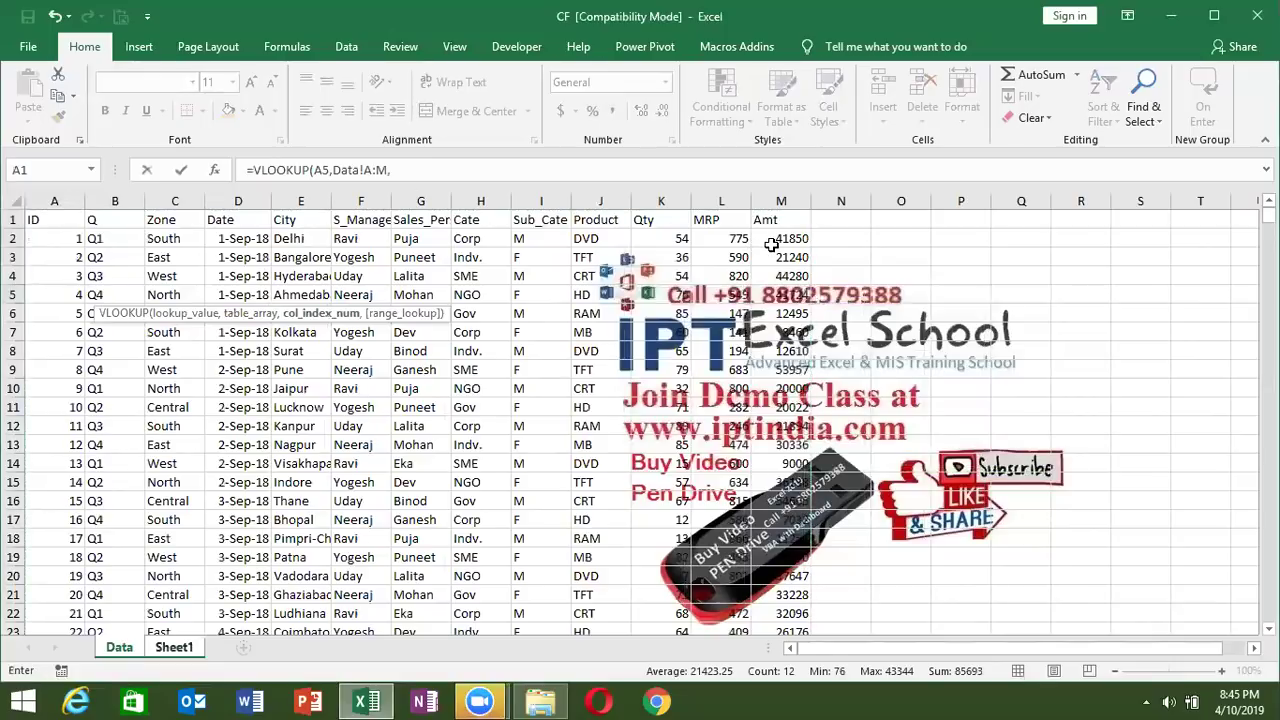
type("{2,")
type("3,4,5,6,7,8,9,10,11,")
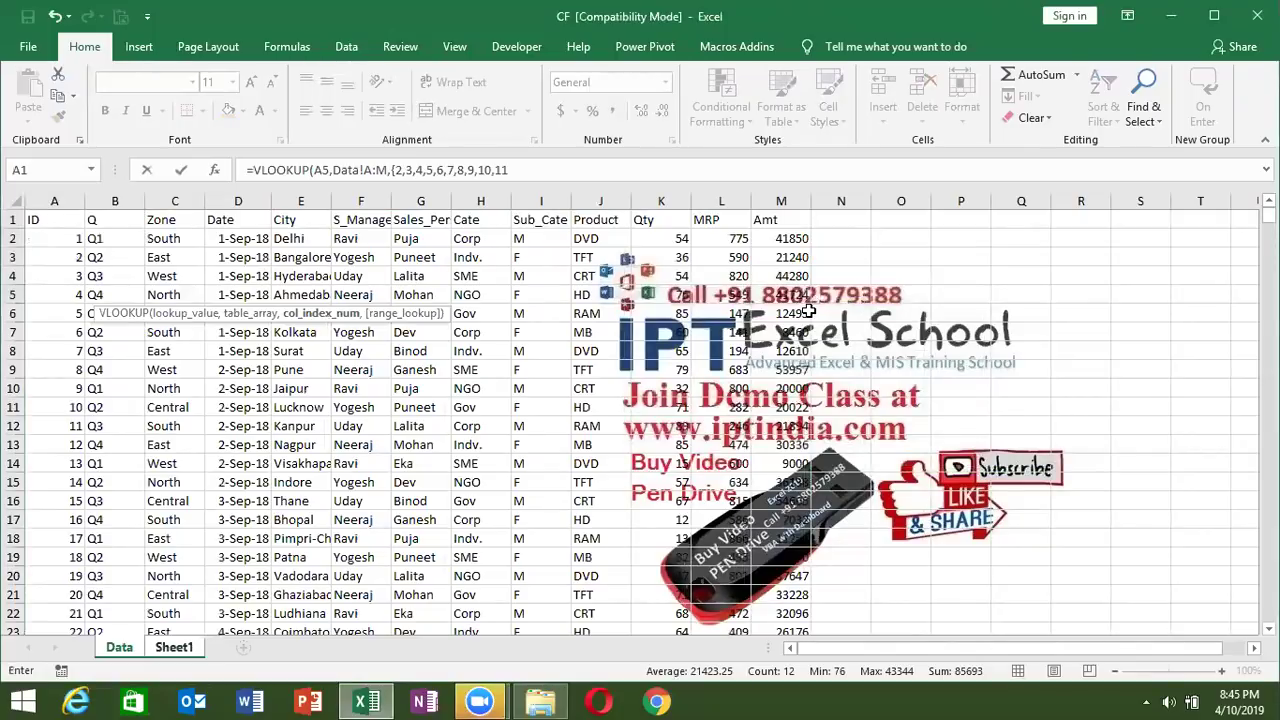
type("12,13")
type("}")
type(",0")
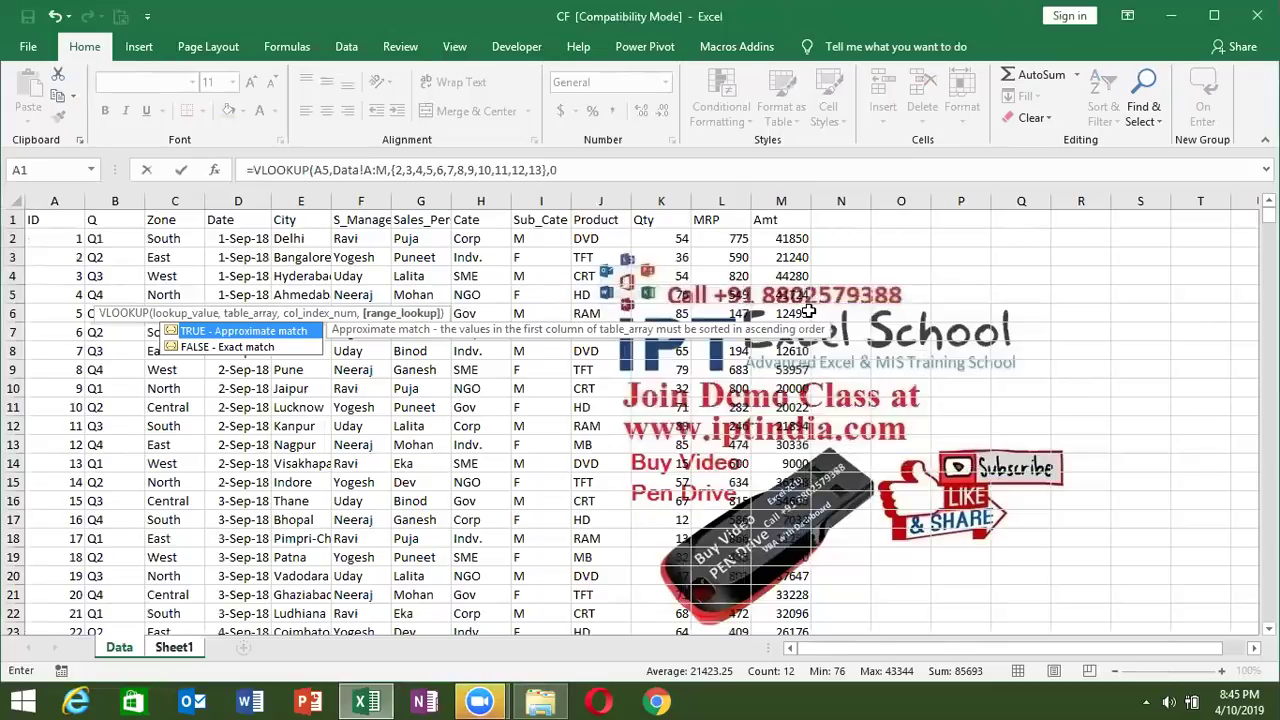
type(")")
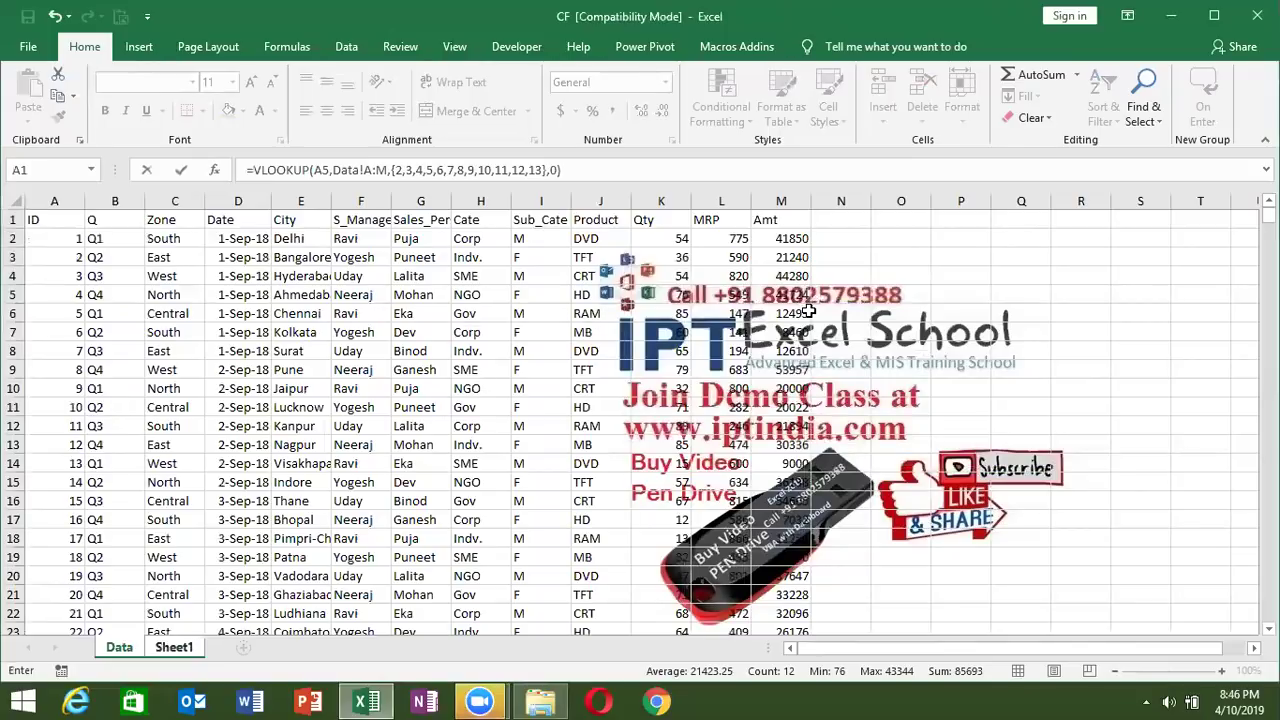
key("ctrl+shift+Return")
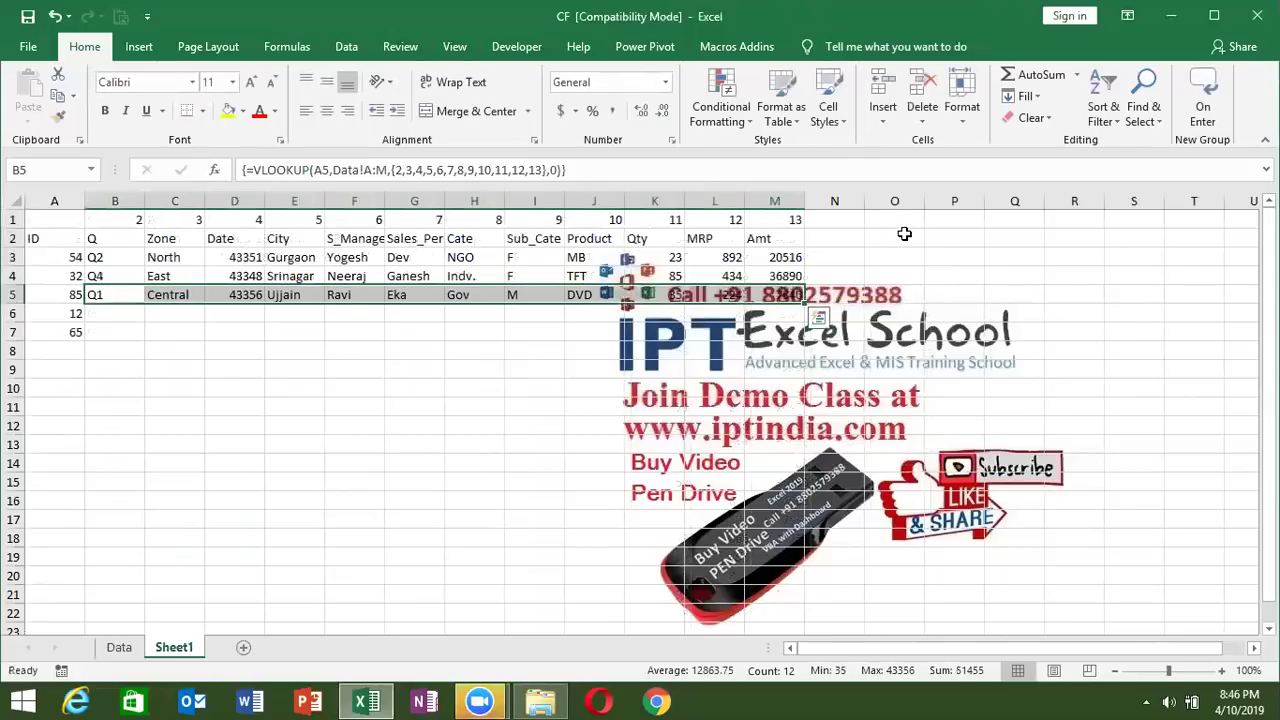
- Enter the numbers 1, 2, 3, 4 and 5 across O2:S2
left_click(912, 232)
type("1")
key("Tab")
type("2")
key("Tab")
type("3")
key("Tab")
type("4")
key("Tab")
type("5")
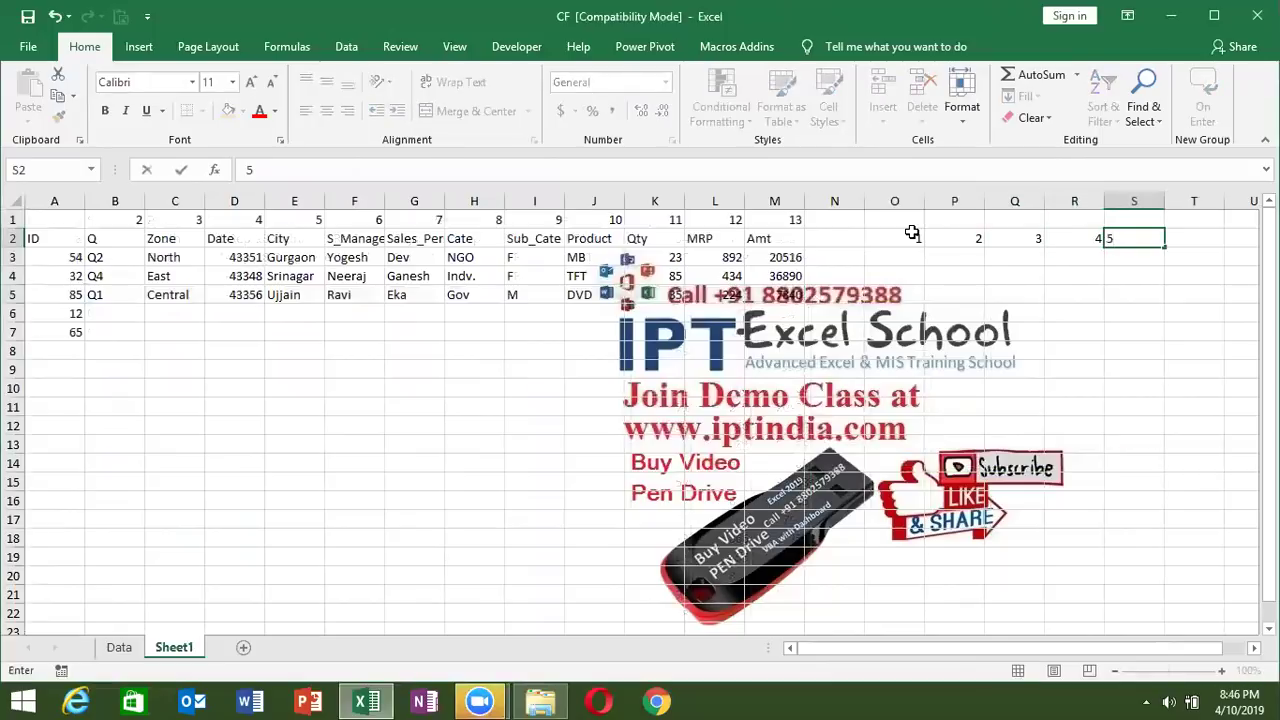
key("Tab")
- Enter the array constant ={1,2,3,4,5} across O3:S3, completing the unfinished first attempt
left_click_drag(916, 257, 1124, 265)
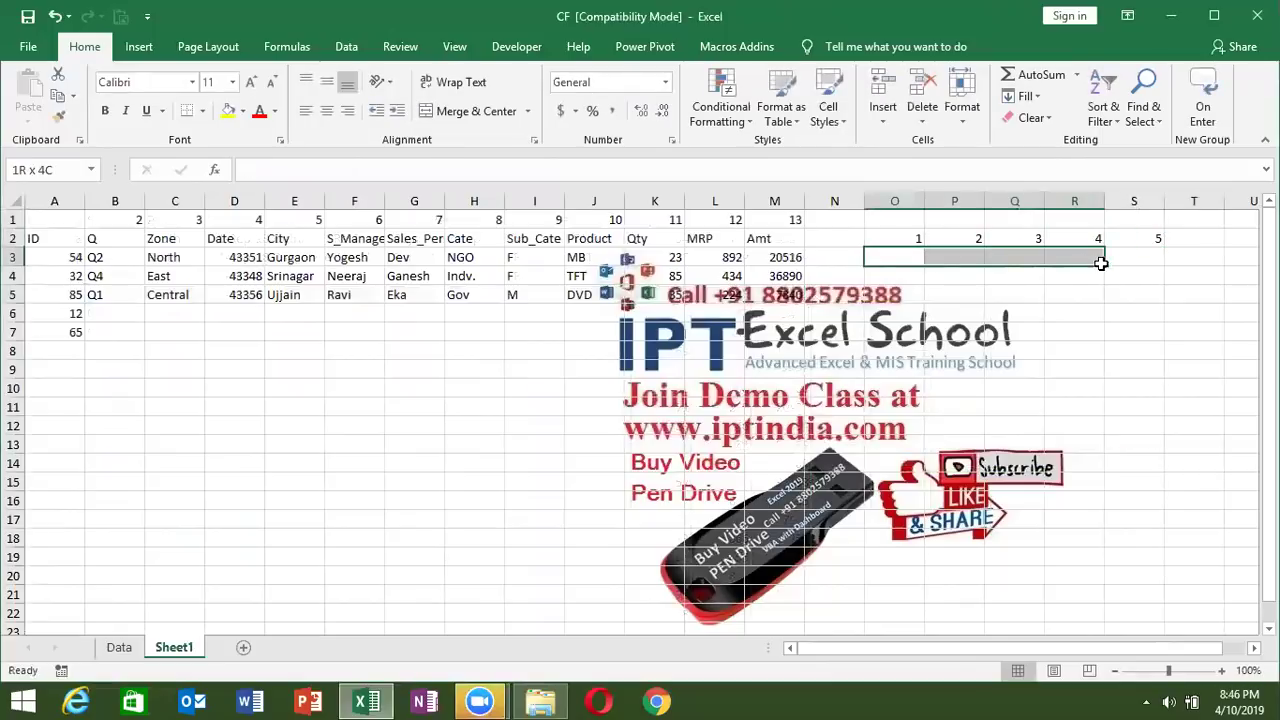
type("=")
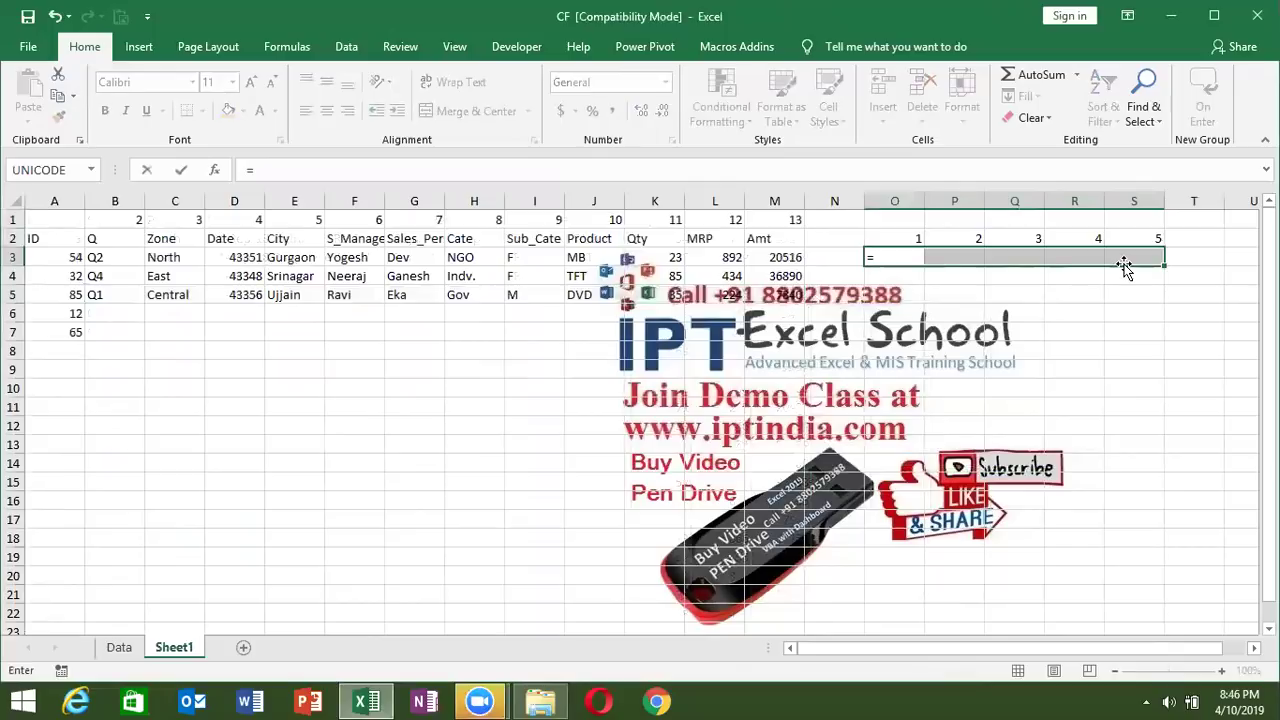
type("{1,2,3,4")
key("ctrl+shift+Return")
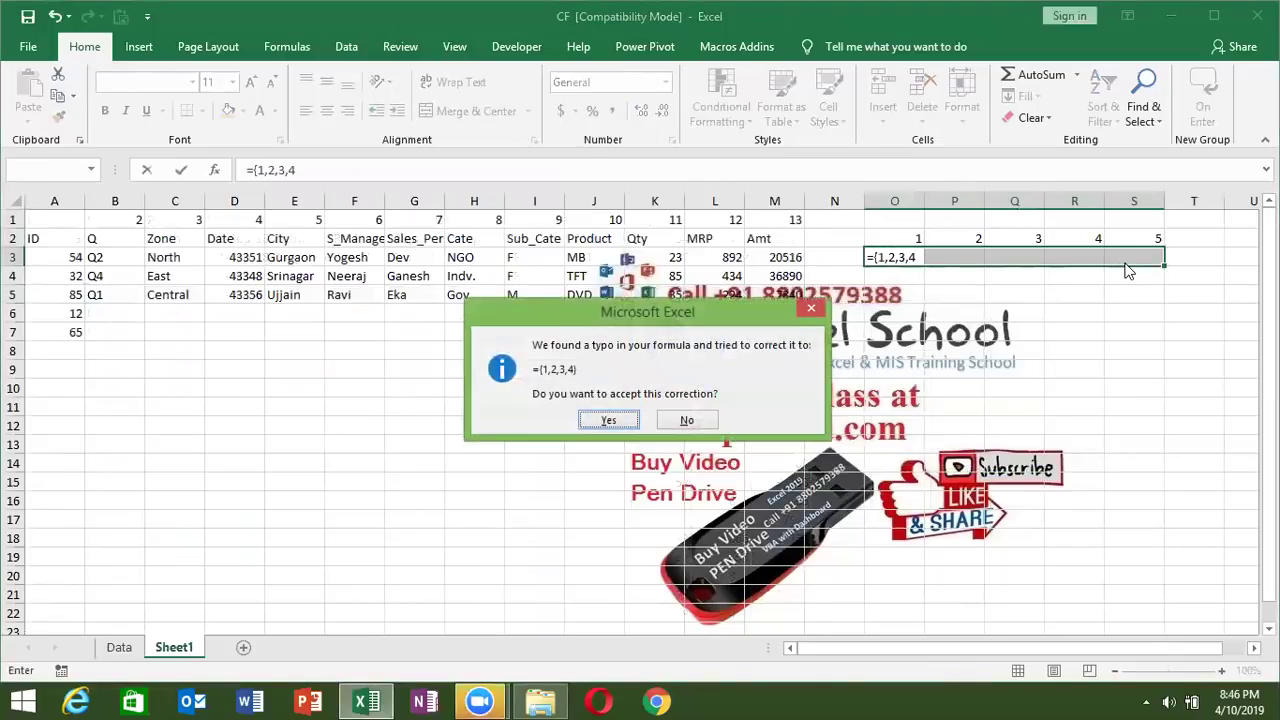
key("n")
key("Return")
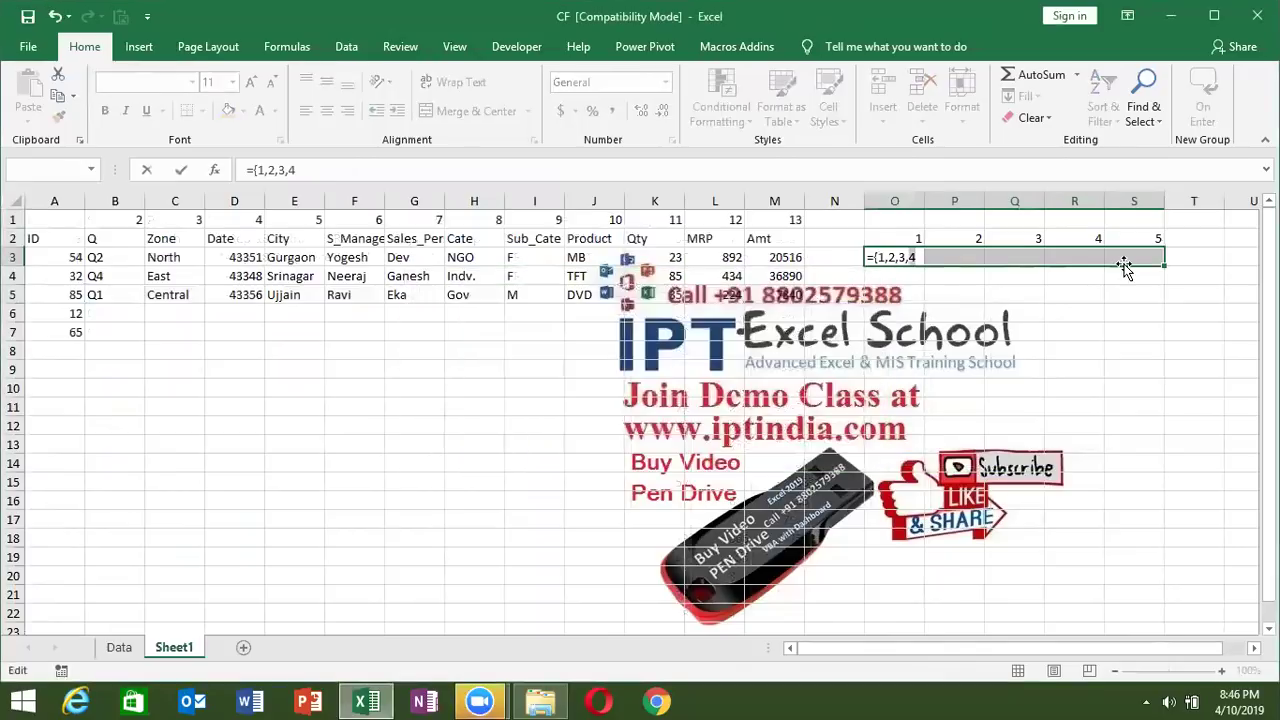
type(",")
type("5}")
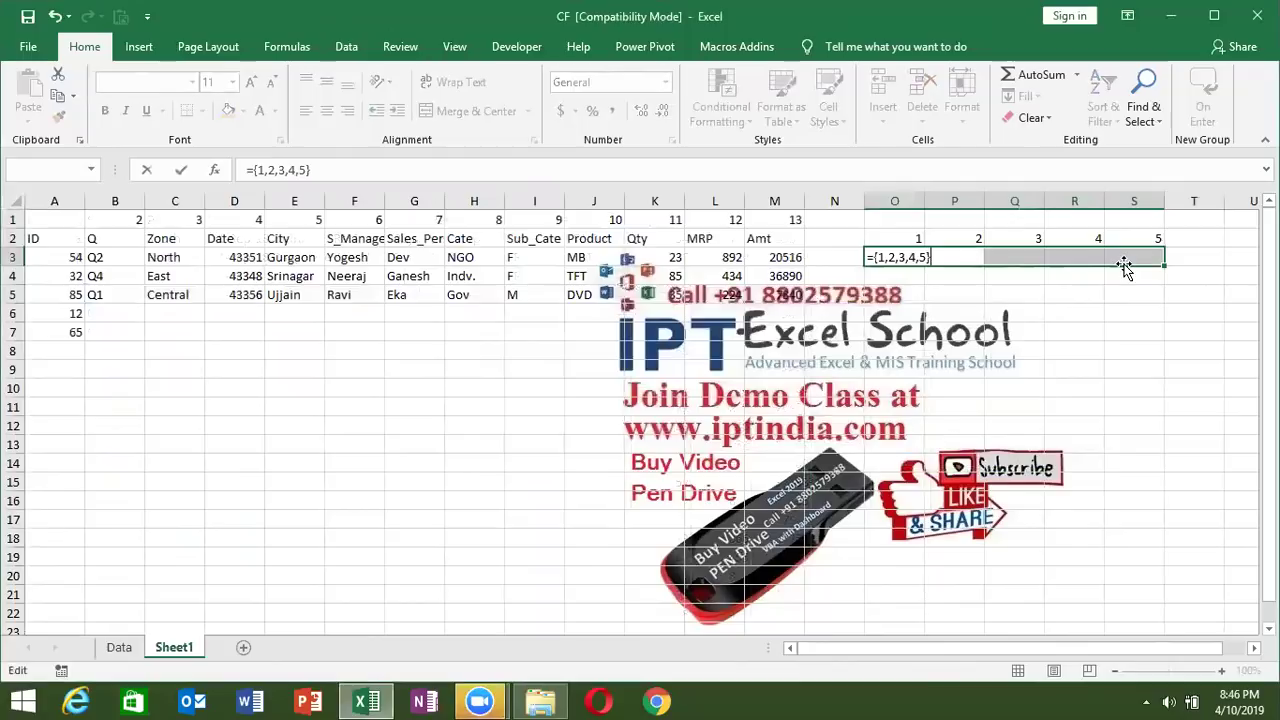
key("ctrl+shift+Return")
- Step through the O3:S3 cells to check each array result
key("Left")
key("Down")
key("Up")
key("Right")
key("Right")
key("Right")
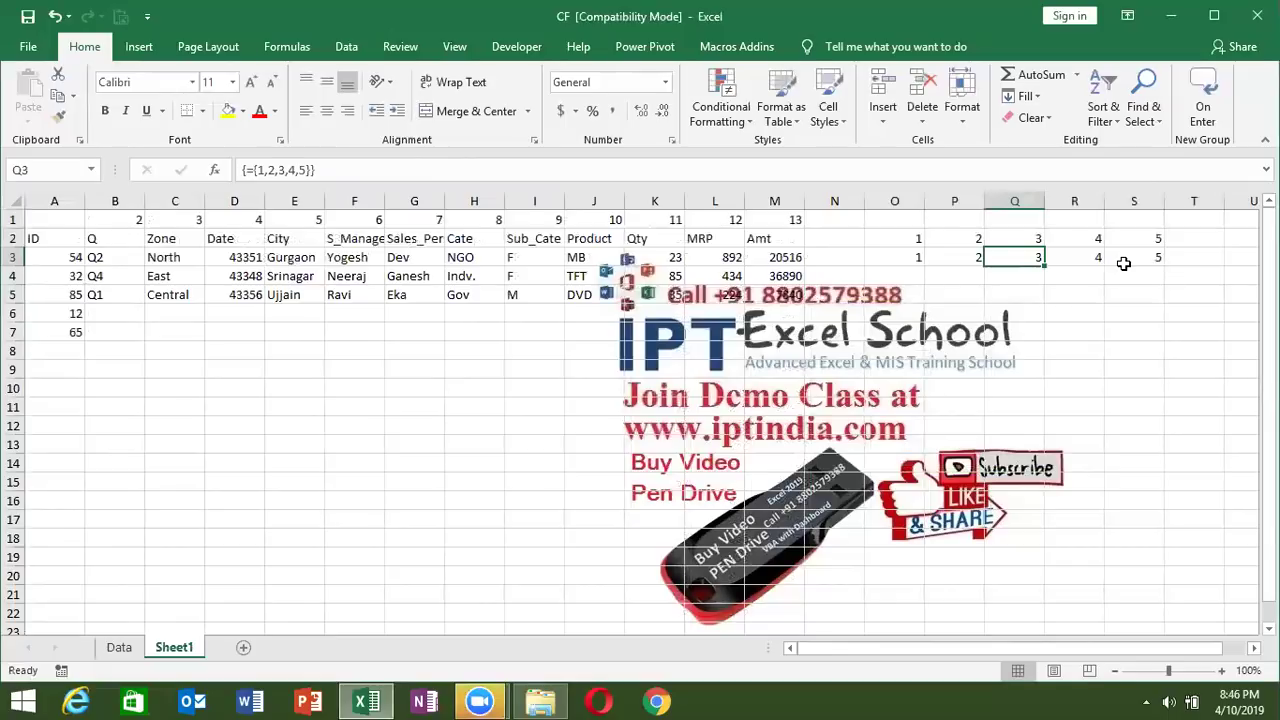
key("Left")
key("Left")
key("Right")
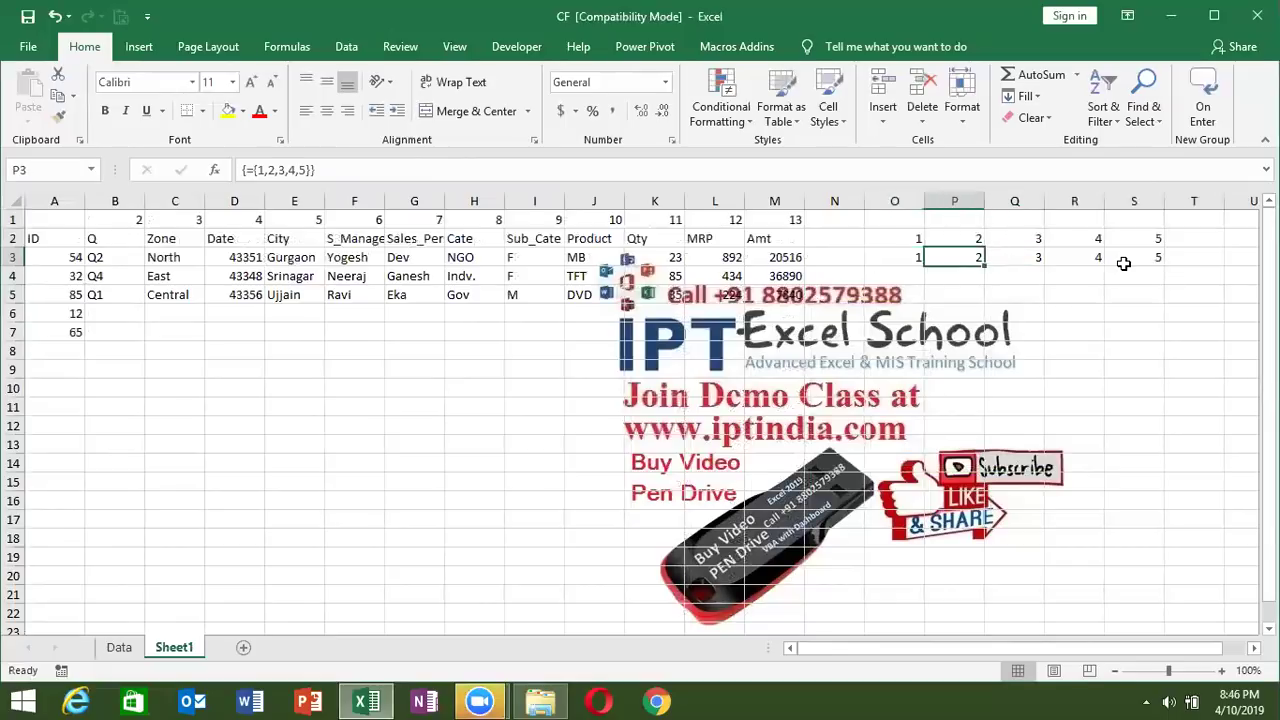
key("Right")
key("Right")
key("Right")
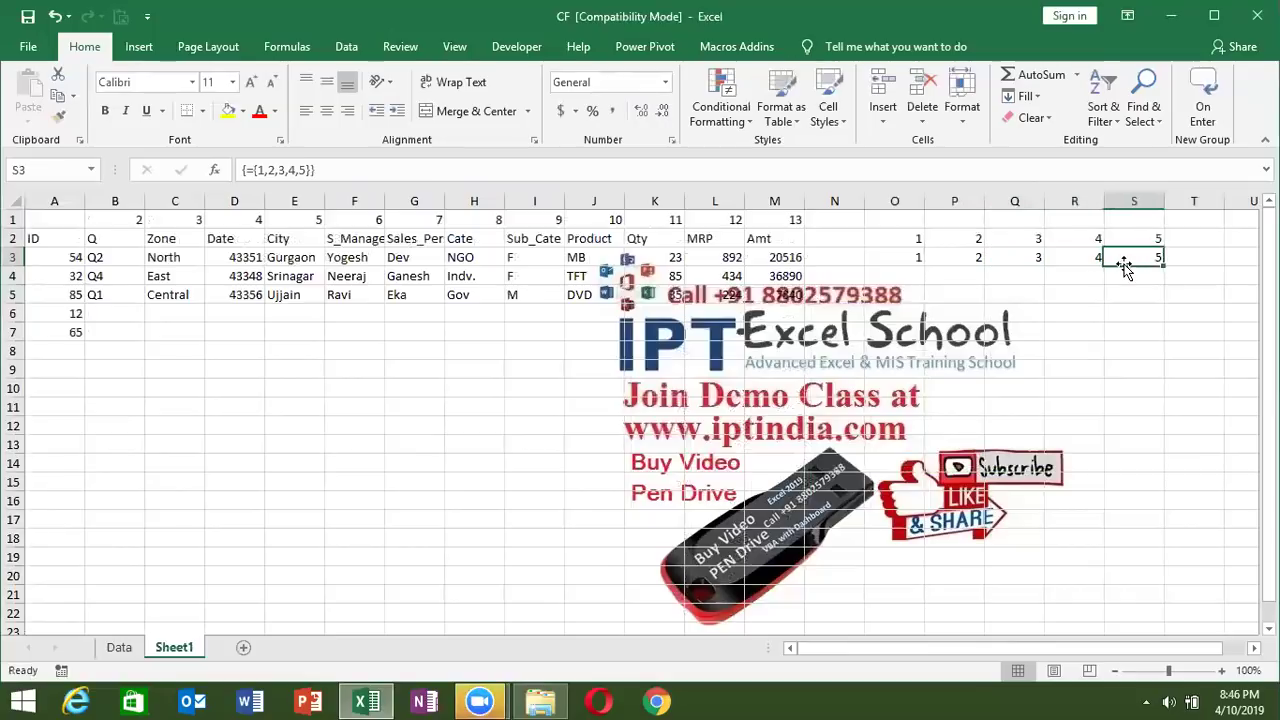
key("Right")
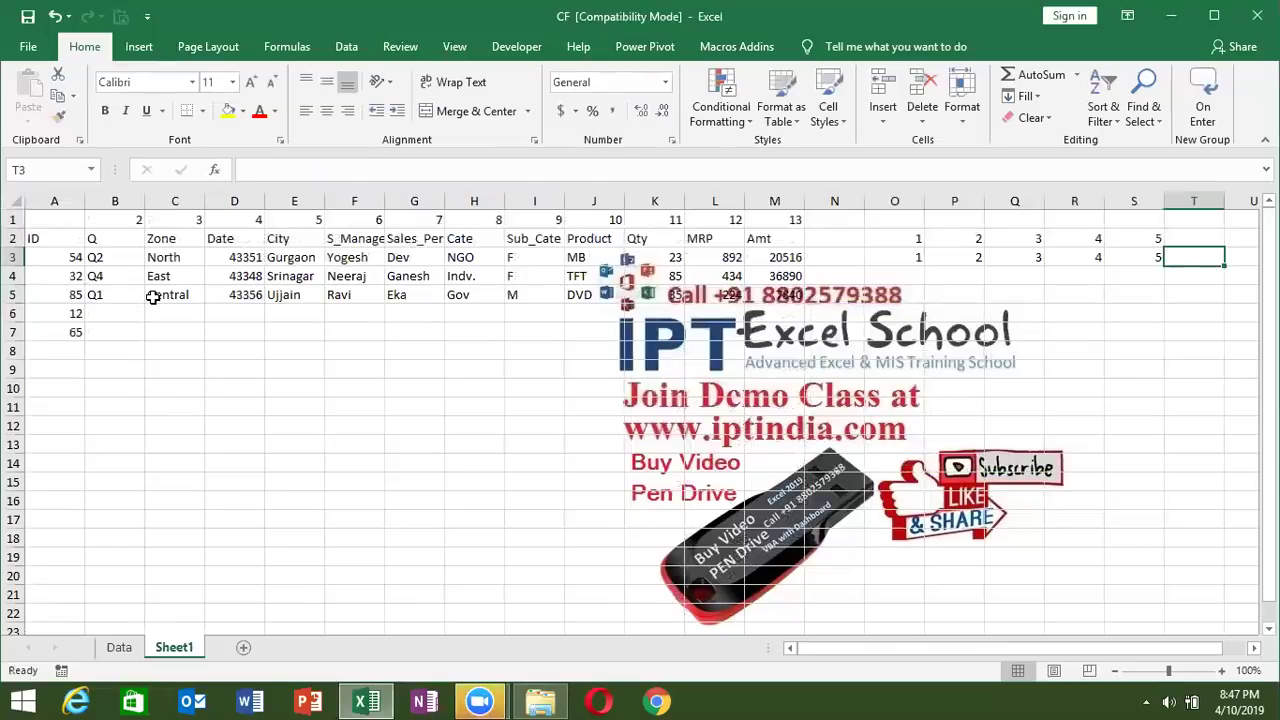
- Try filling the row 5 lookup down into row 6, undo it, and select B6:M7
left_click_drag(120, 294, 769, 307)
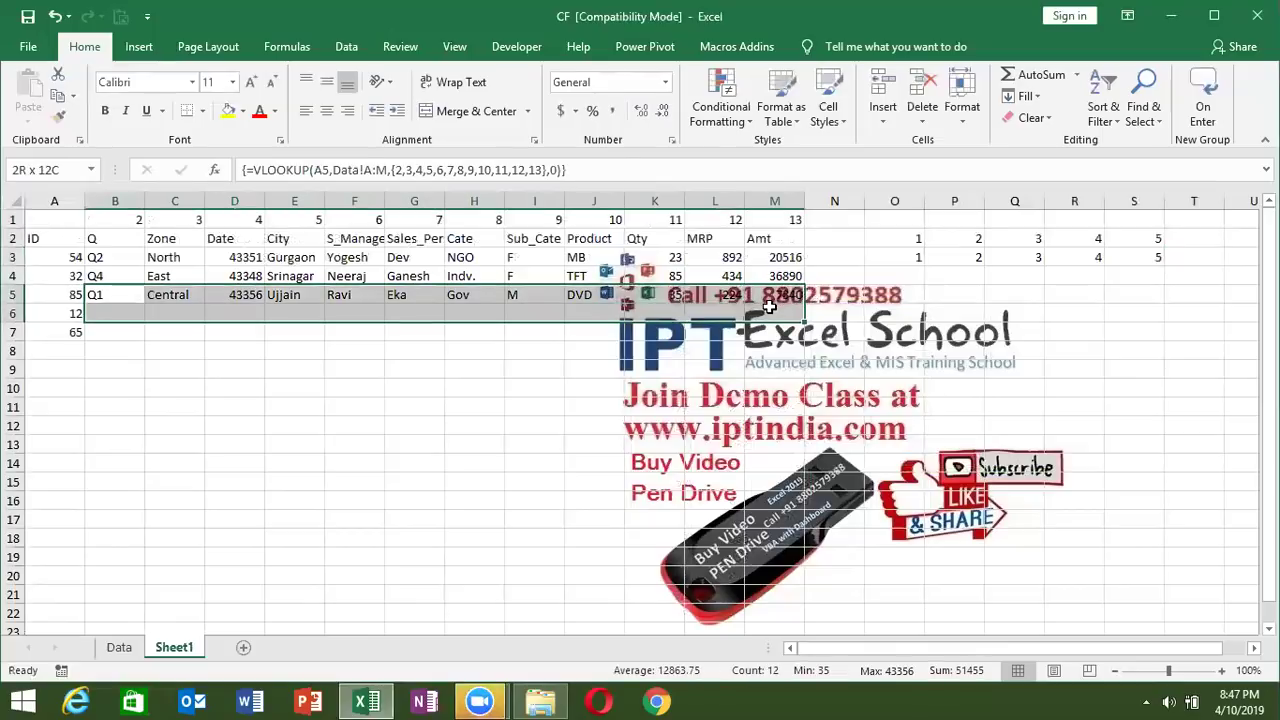
key("ctrl+d")
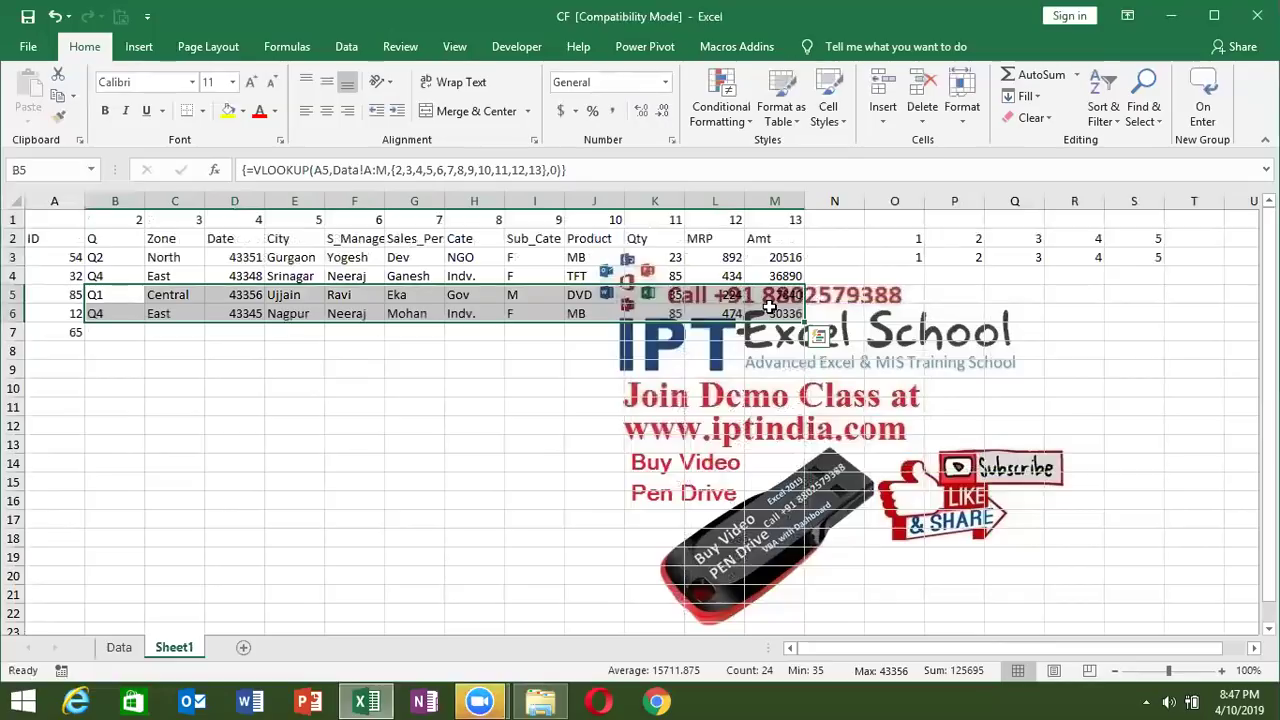
key("ctrl+z")
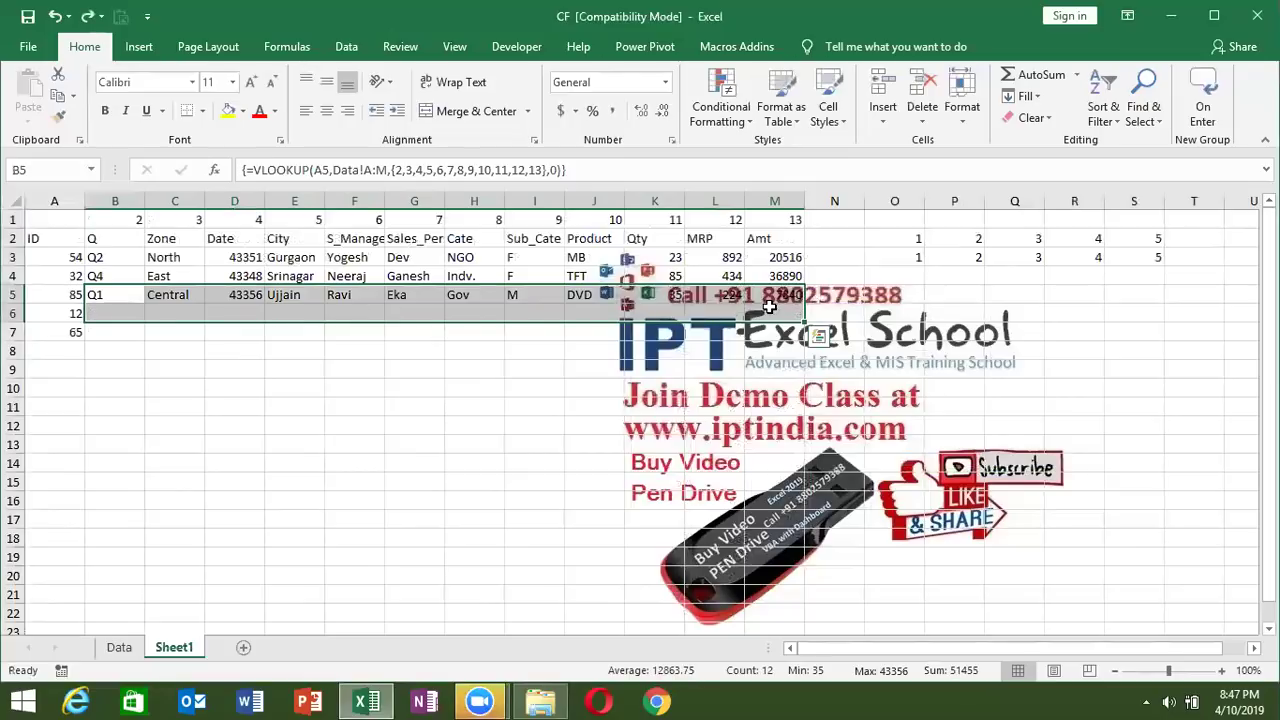
left_click(364, 338)
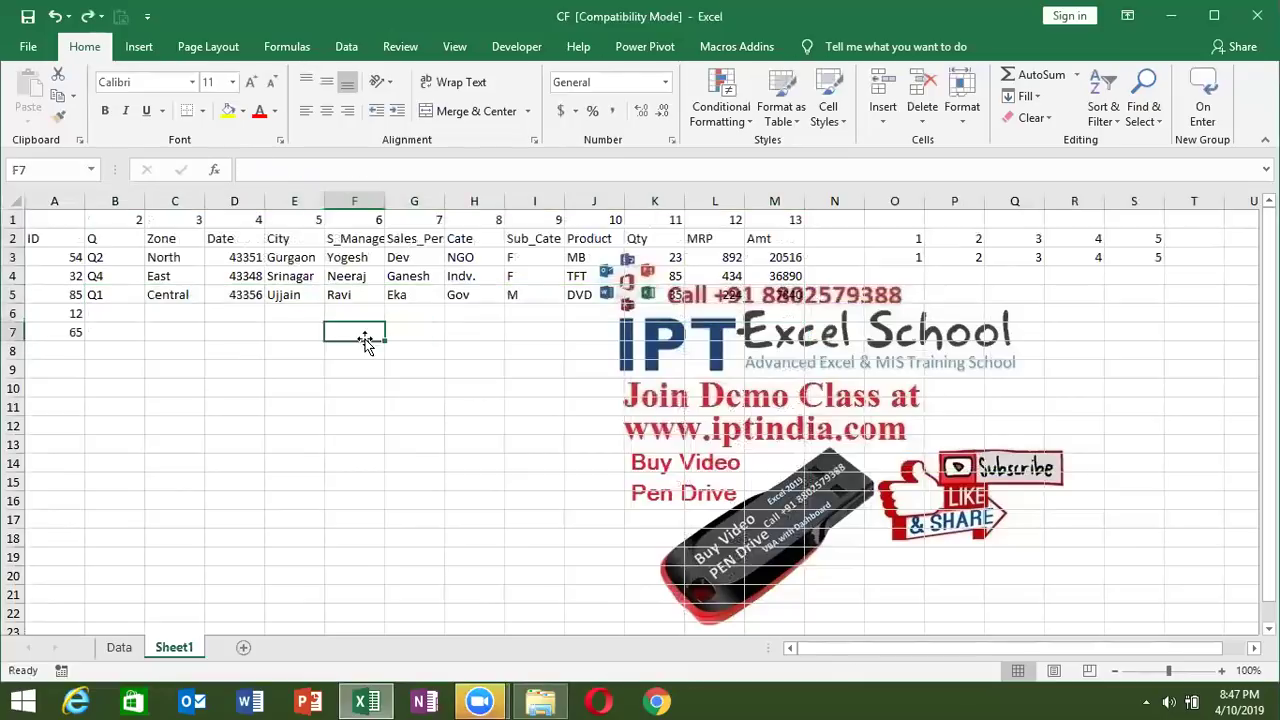
left_click(117, 313)
left_click_drag(117, 313, 778, 333)
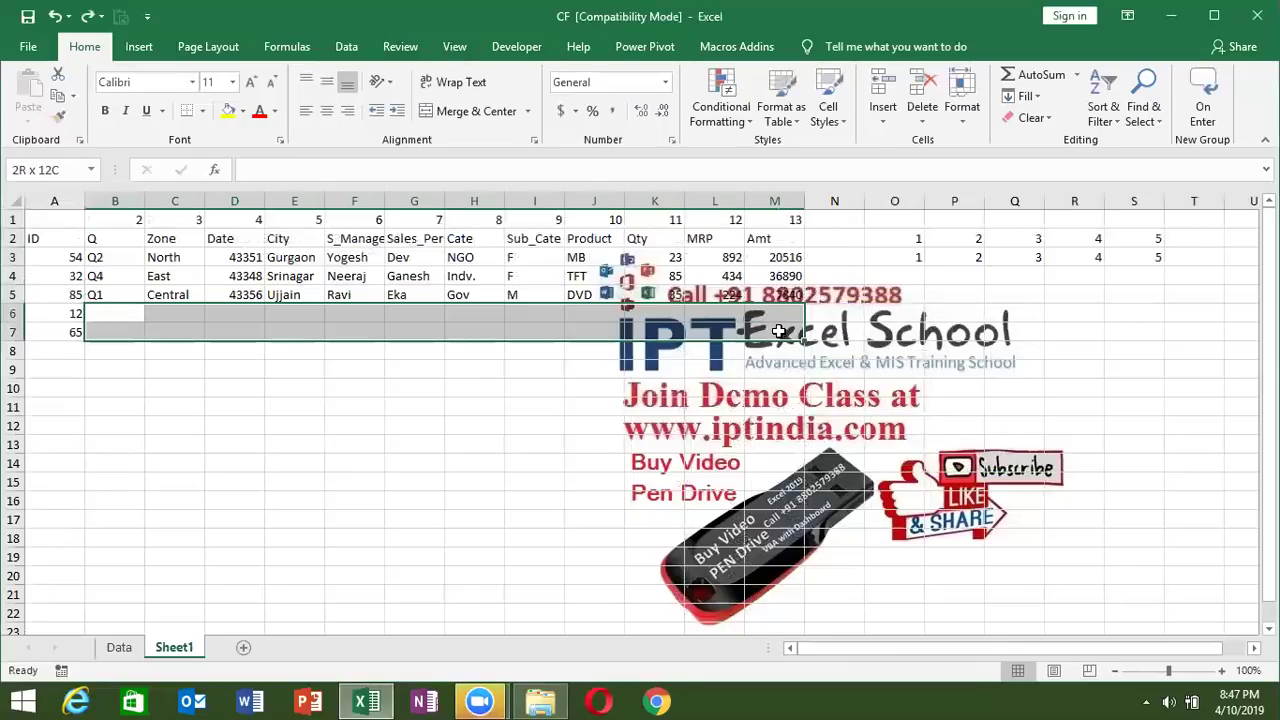
left_click_drag(778, 333, 778, 333)
- Enter =VLOOKUP(A6,Data!A:M,{2,3,4,5,6,7,8,9,10,11,12,13},0) in B6, returning Q4 for ID 12
type("=V")
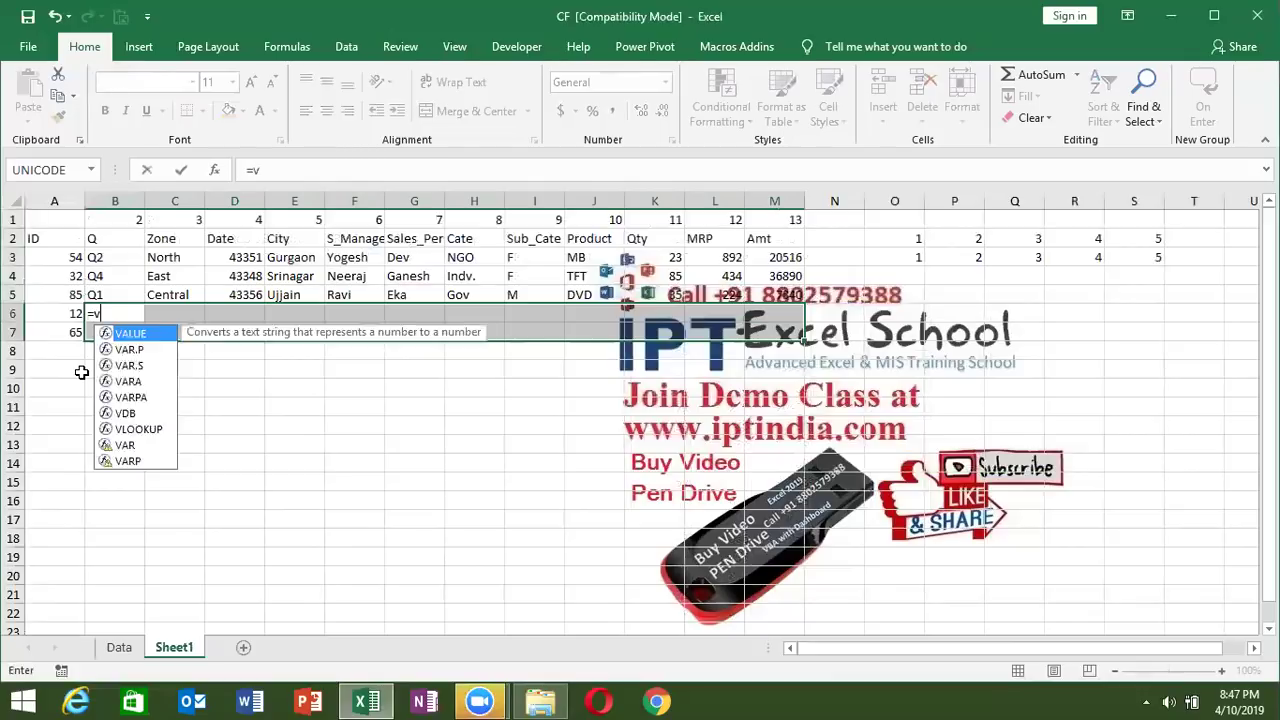
type("LOOKUP(")
left_click(46, 313)
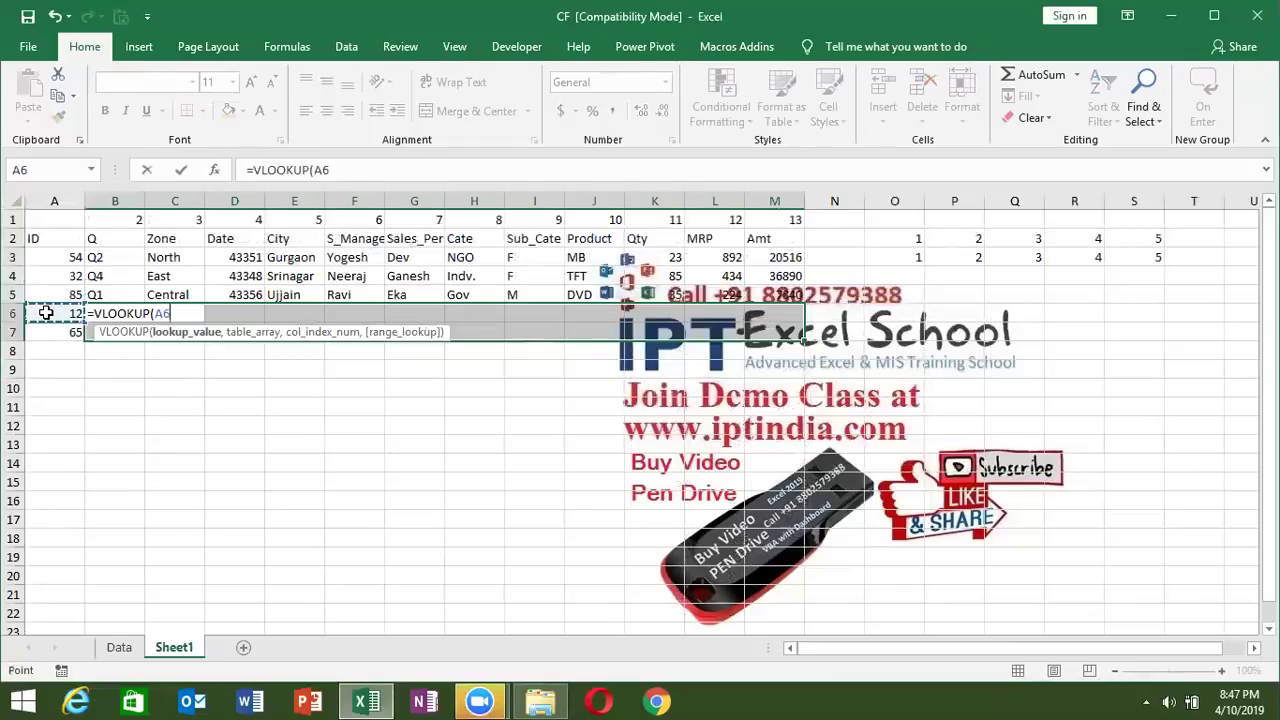
type(",")
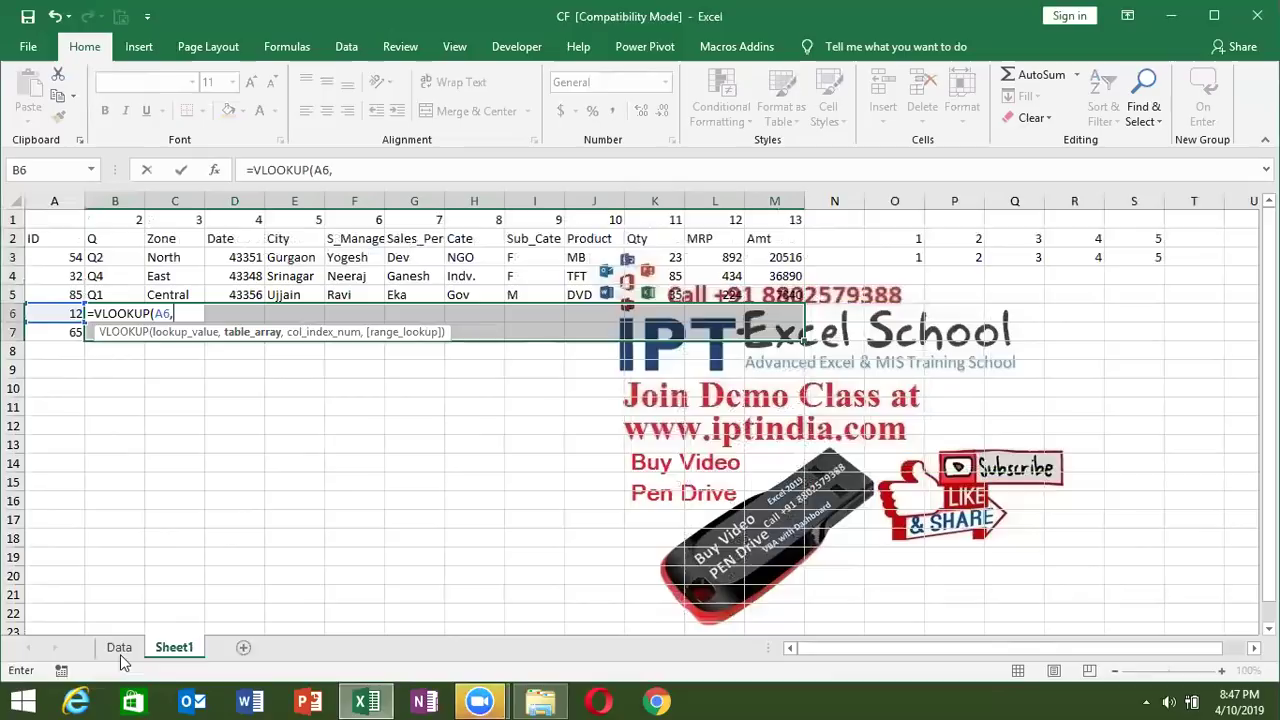
left_click(122, 650)
left_click_drag(66, 201, 764, 196)
type(",{")
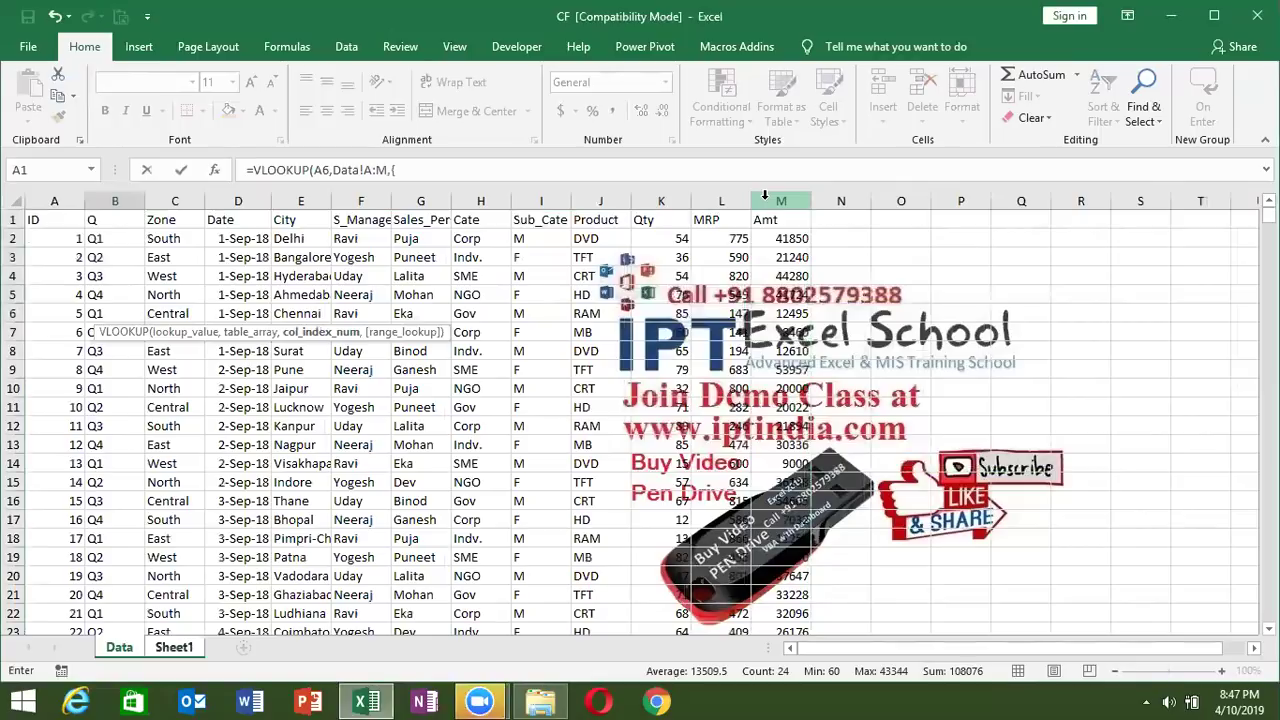
type("2,3,4,5,6,7,8,9,")
type("10,11,12,13")
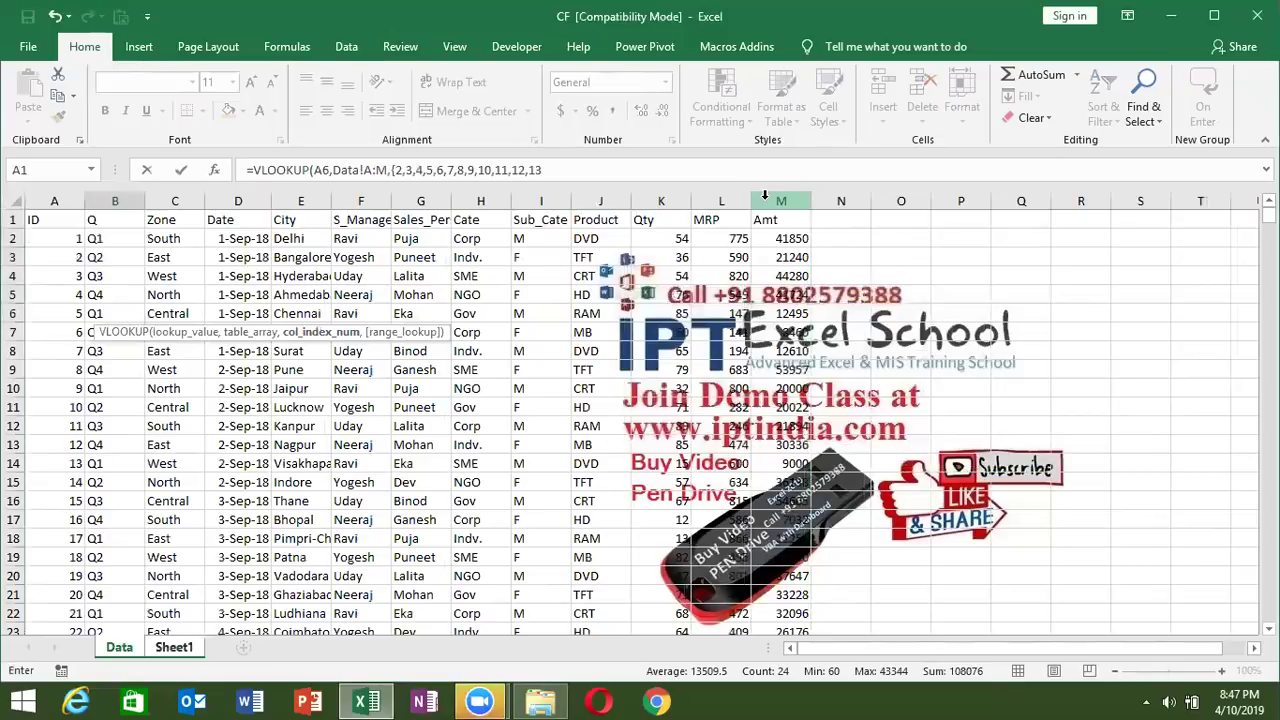
type("}")
type(",0)")
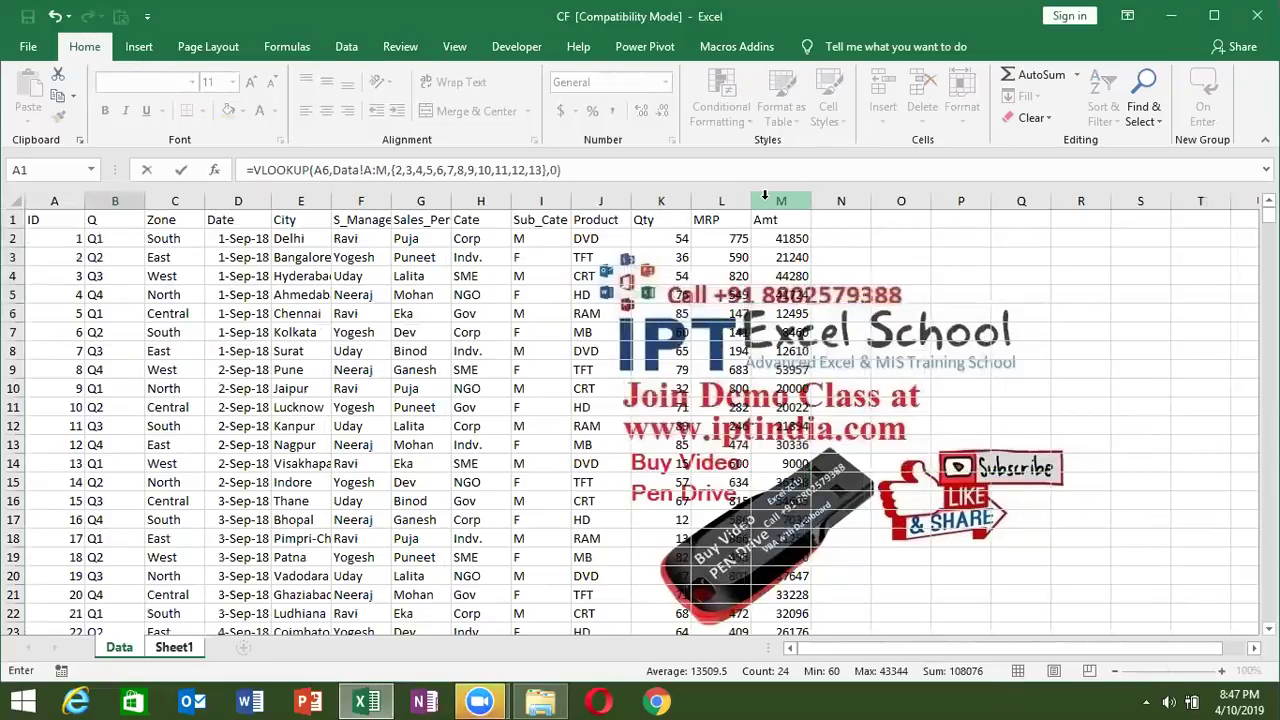
key("Return")
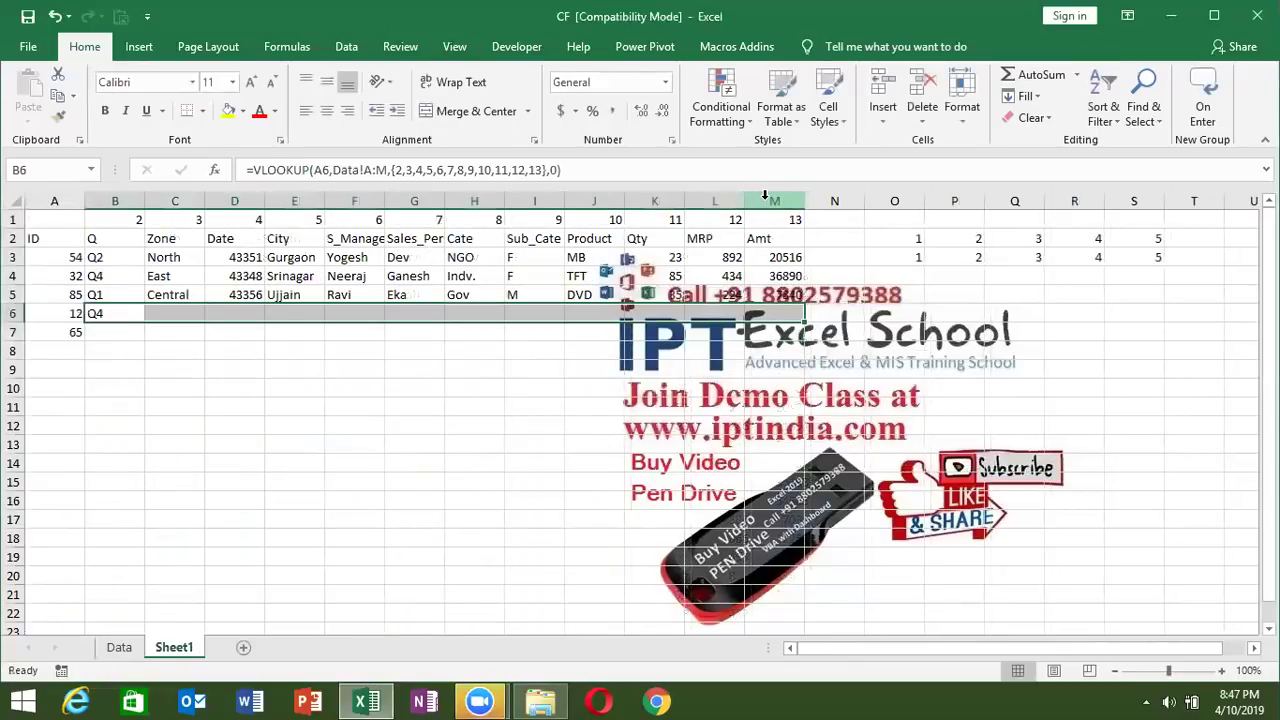
- Extend the selection to B6:M7 and re-enter the VLOOKUP as an array across both rows
key("shift+Down")
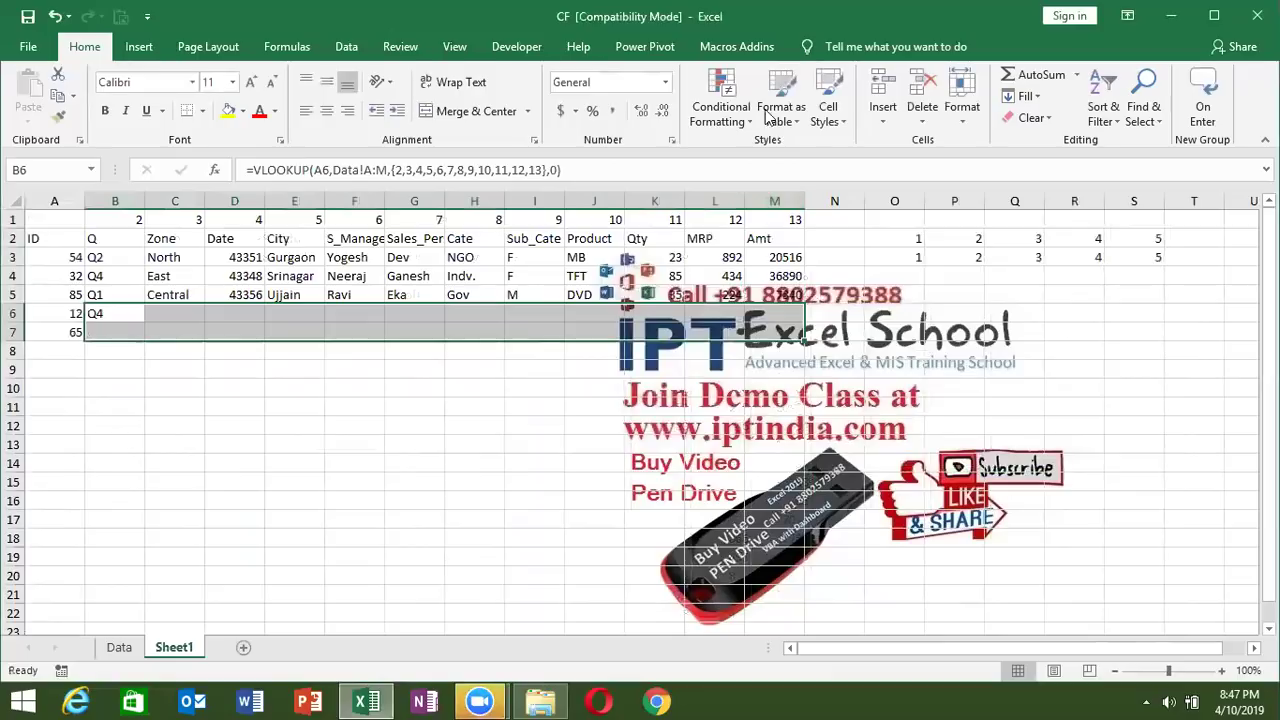
left_click(622, 170)
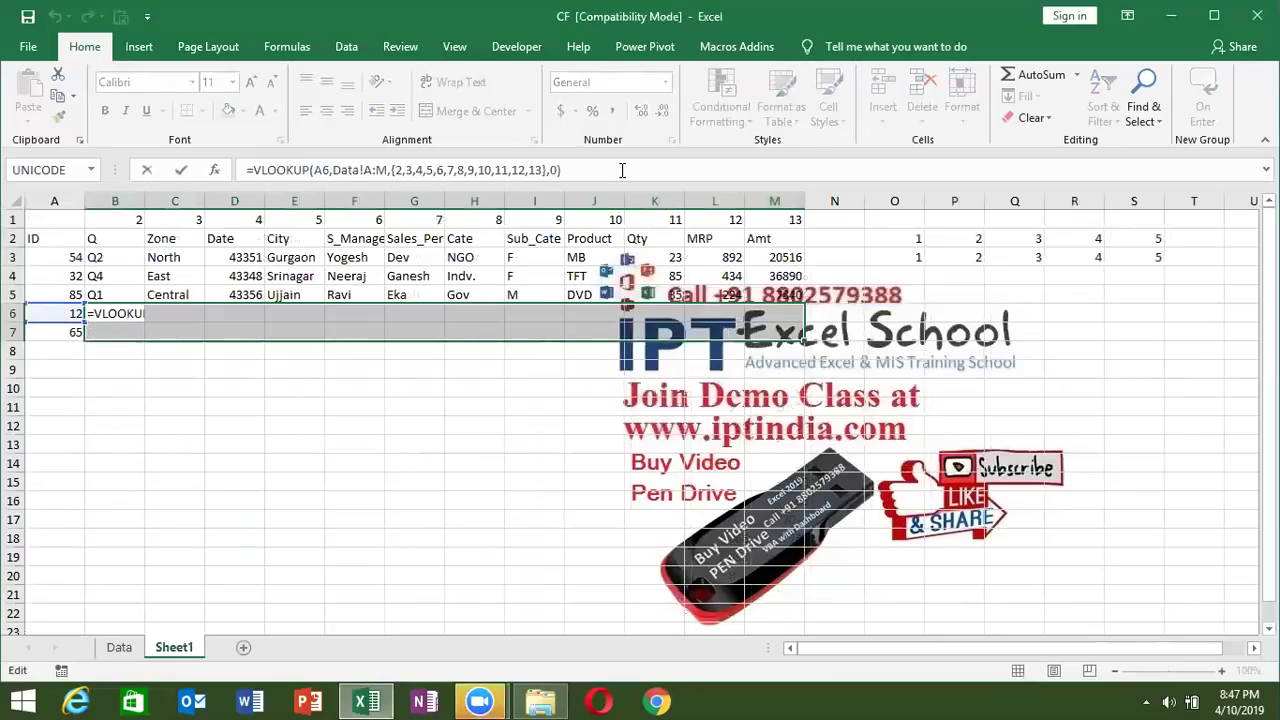
key("ctrl+shift+Return")
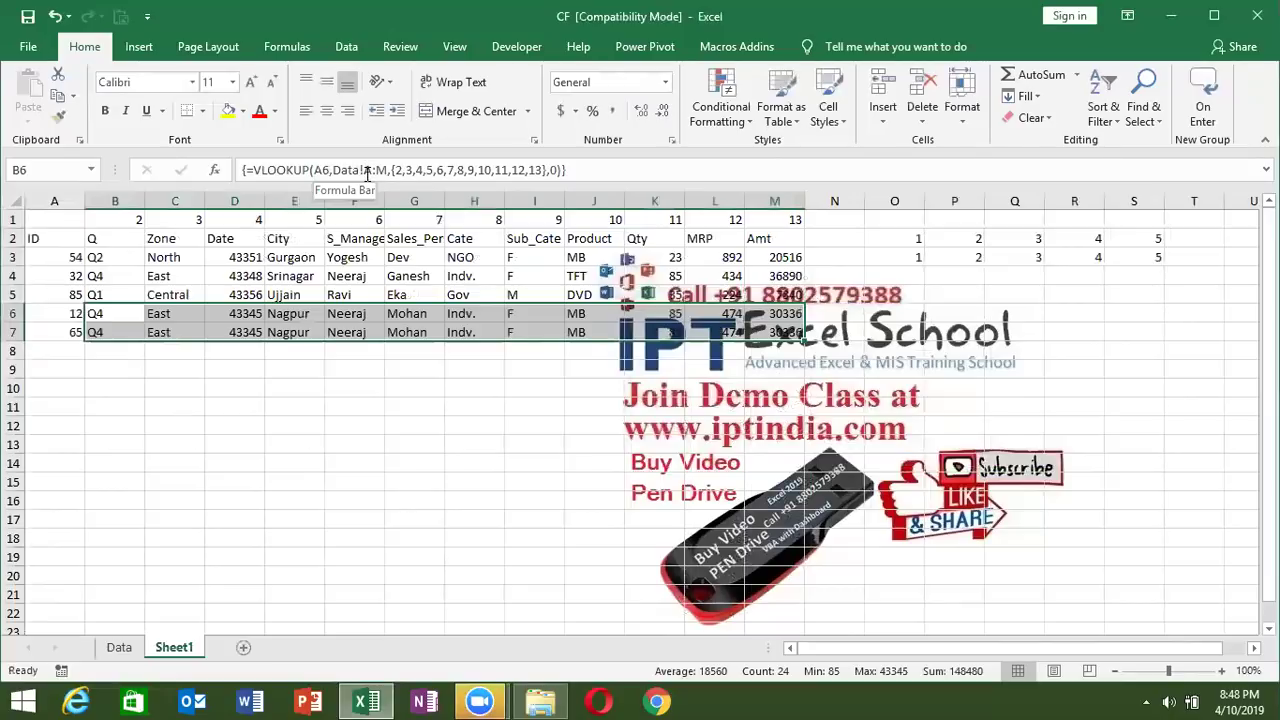
key("ctrl+q")
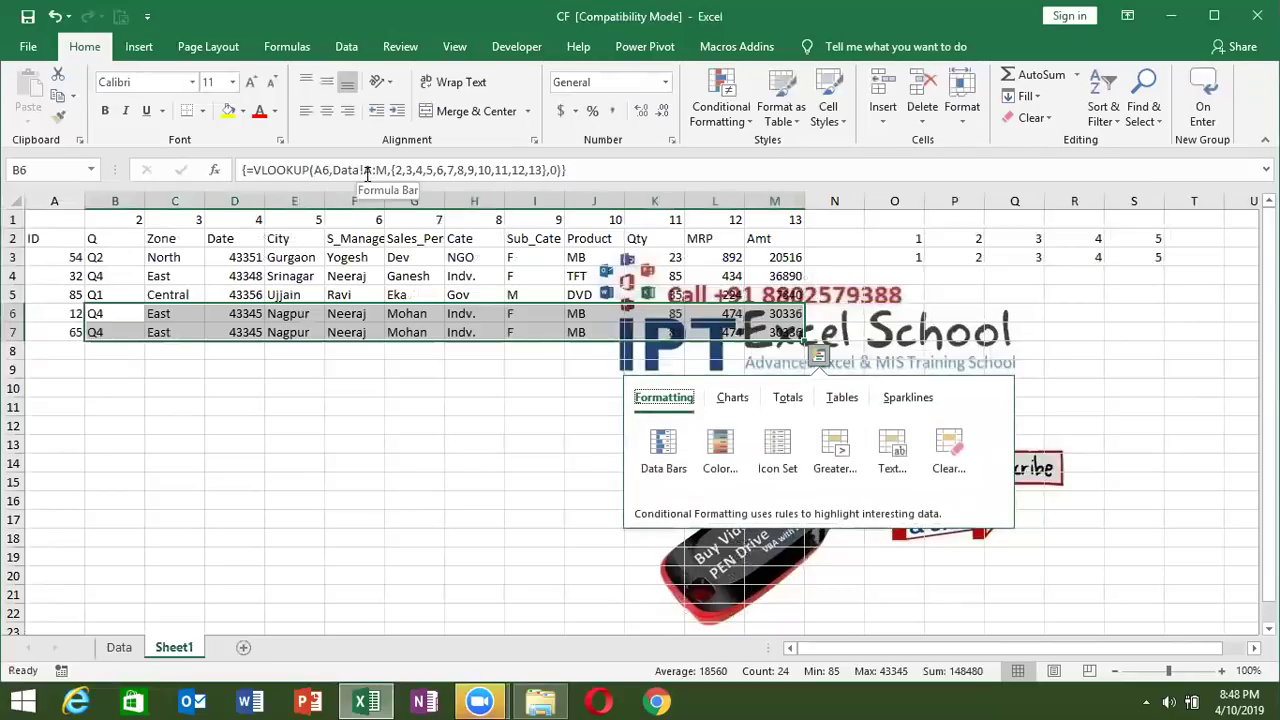
key("Escape")
key("Up")
key("Right")
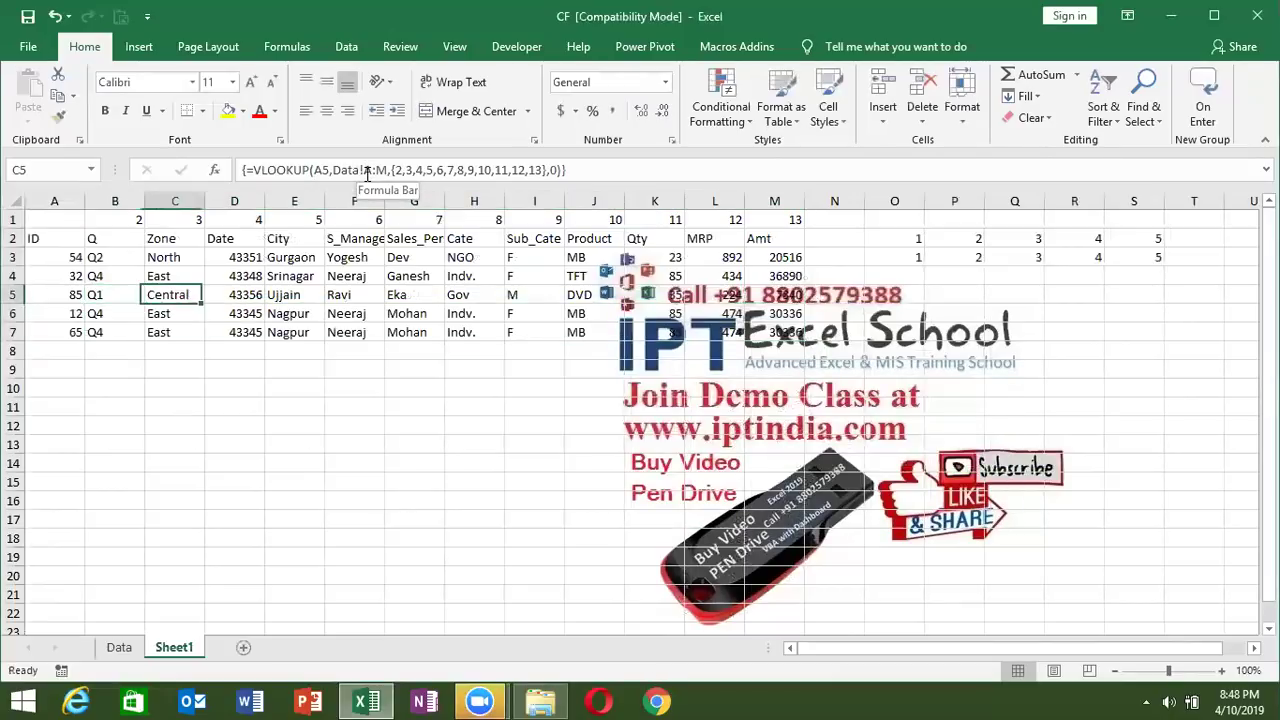
key("Right")
key("Right")
key("Right")
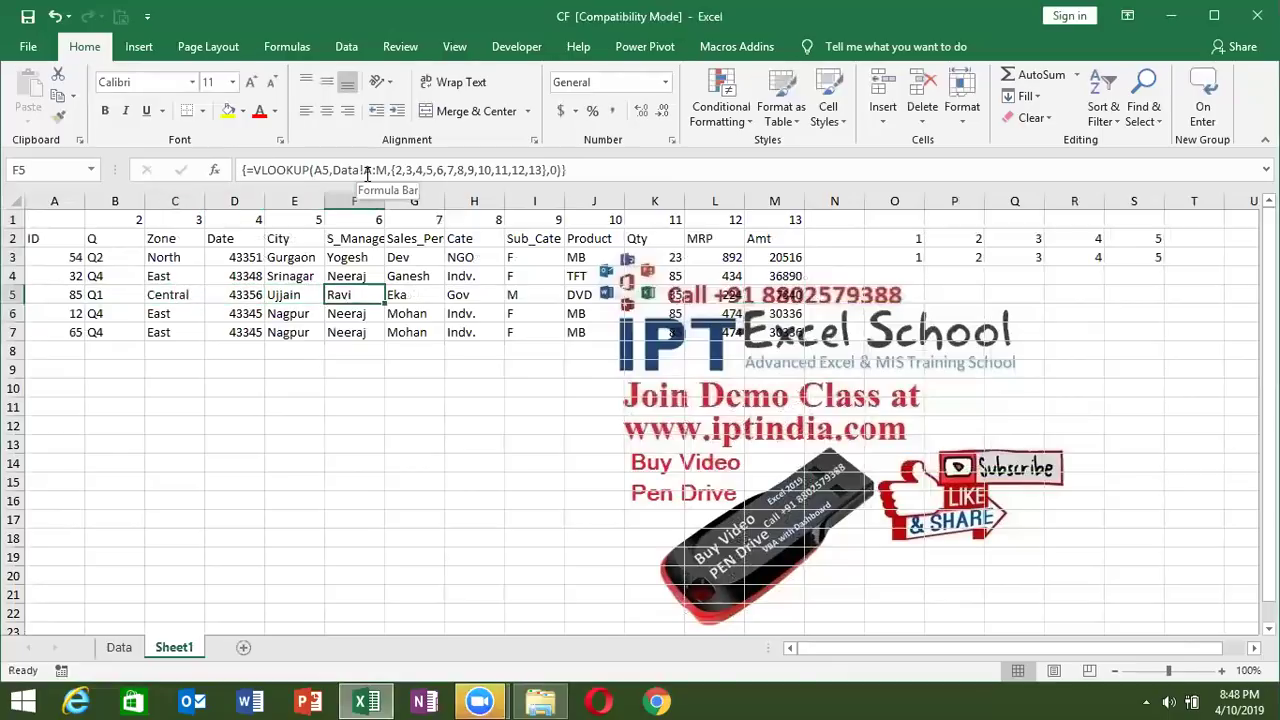
key("Right")
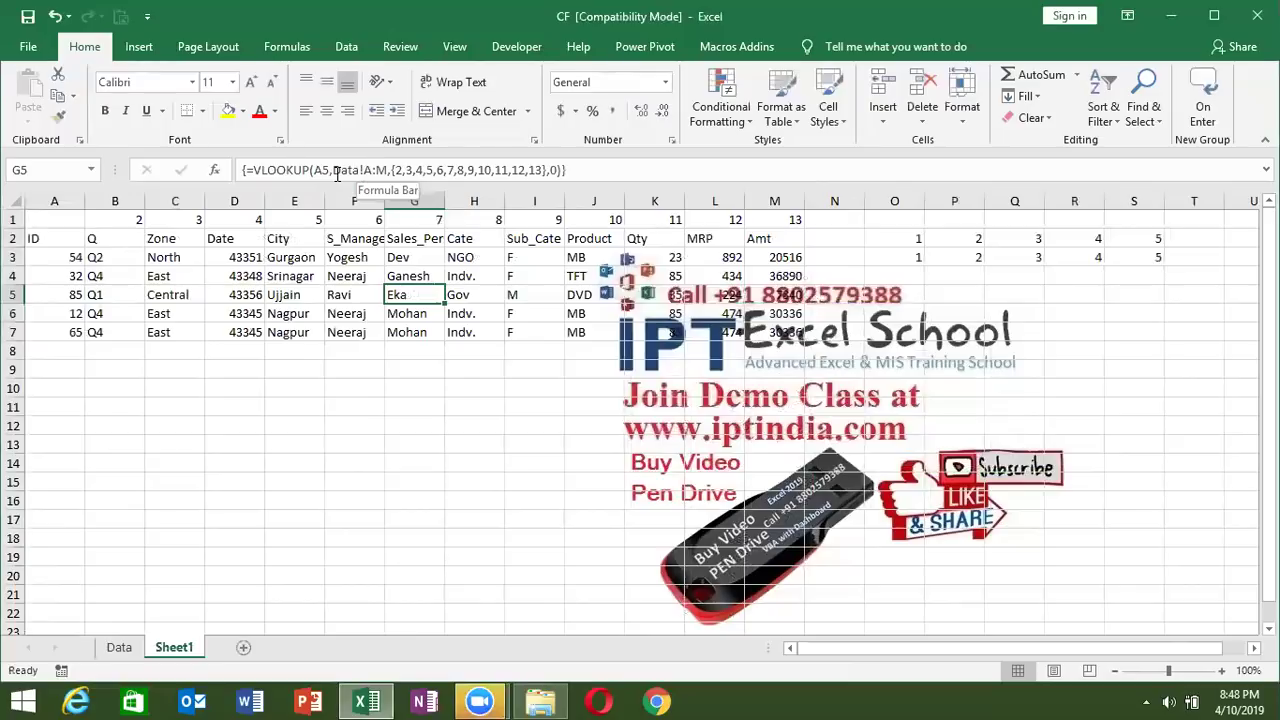
key("Down")
key("Left")
key("Down")
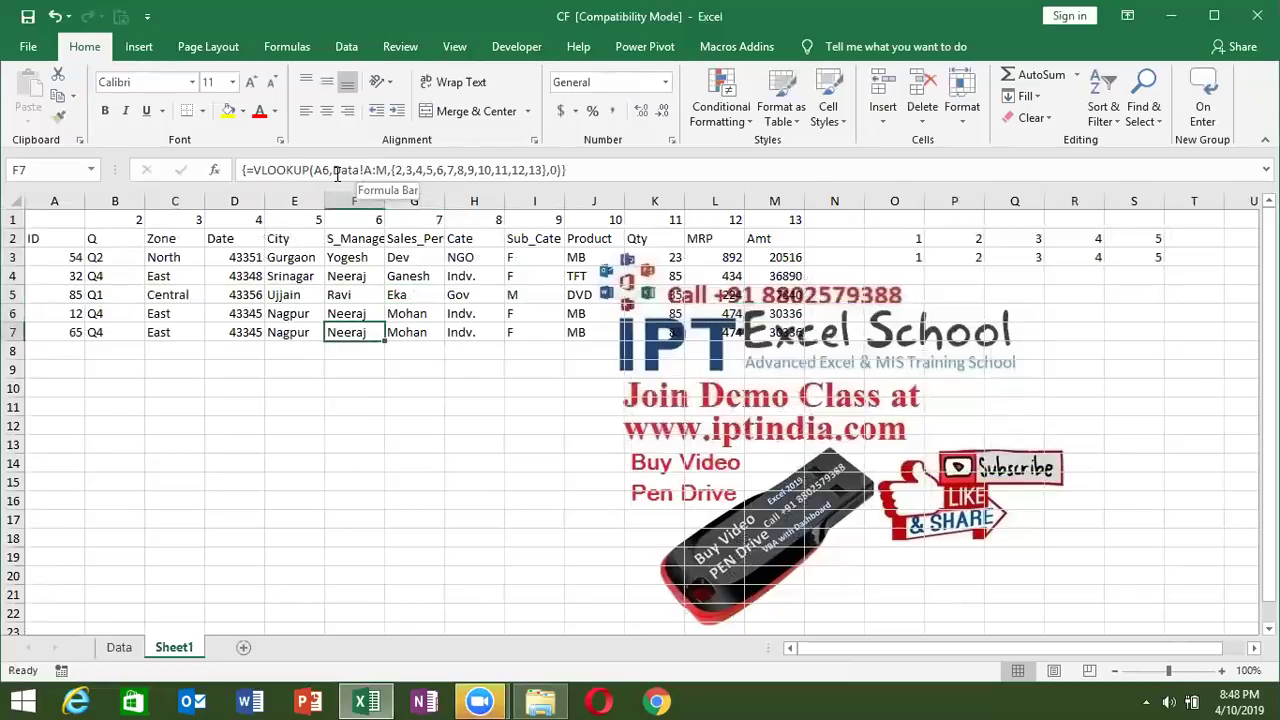
key("Left")
key("Left")
key("Left")
key("Left")
key("Up")
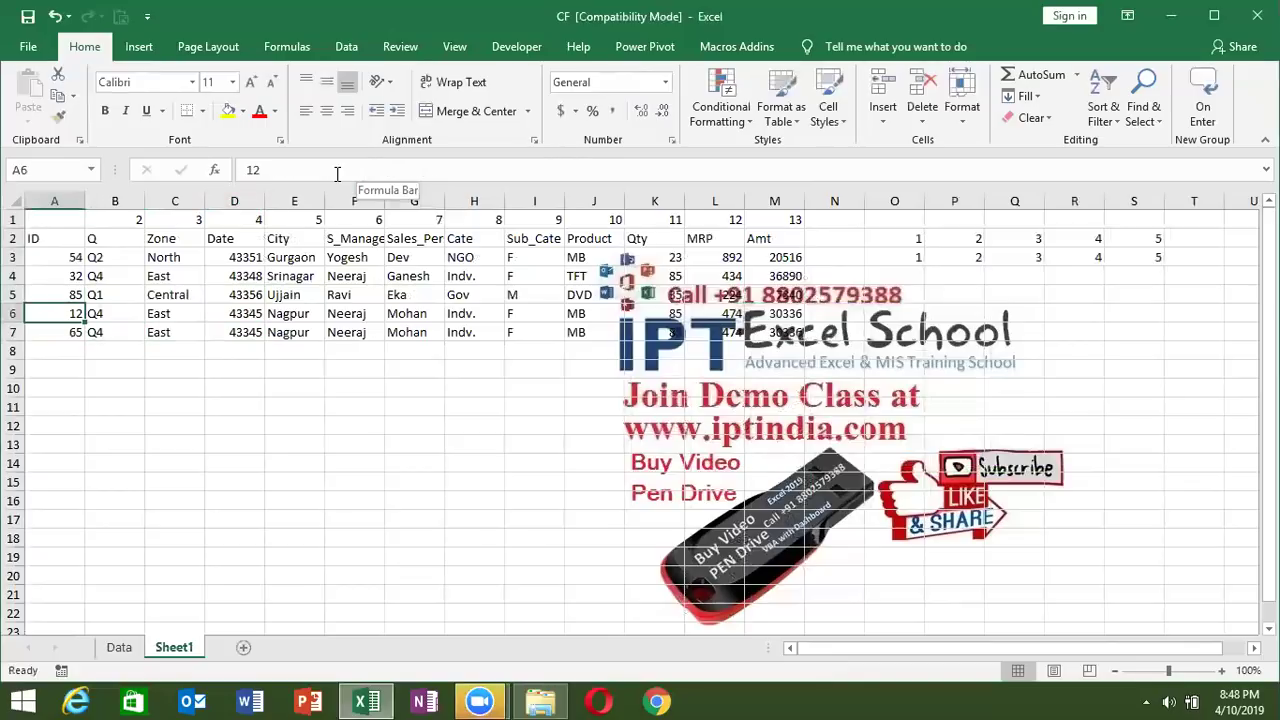
key("Right")
key("Down")
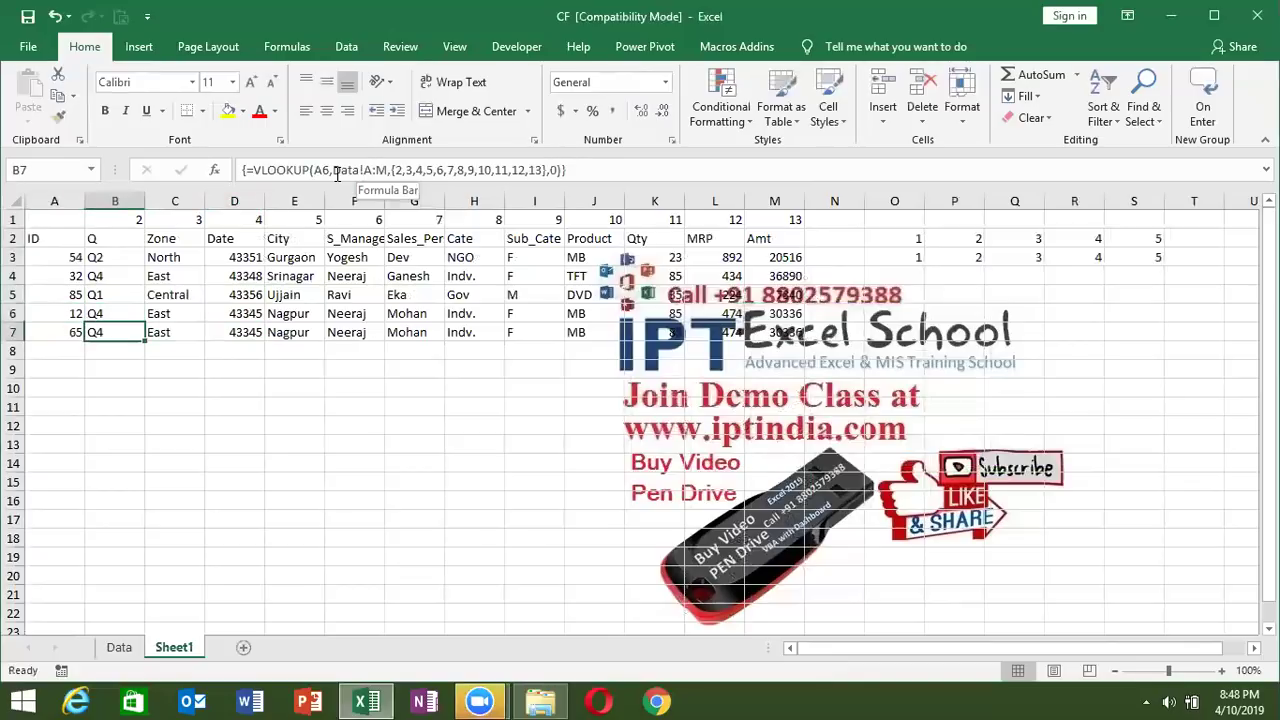
key("Up")
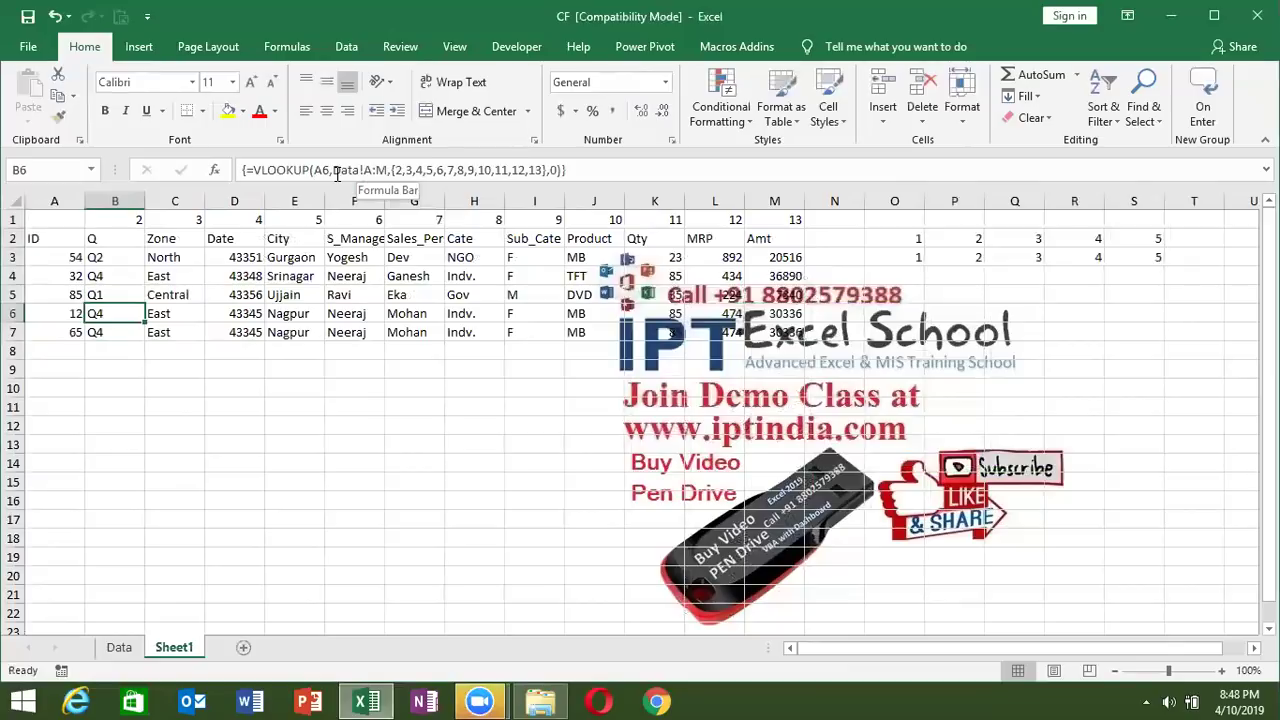
- Delete the shared array lookup from B6:M7, leaving IDs 12 and 65 alone
left_click(337, 173)
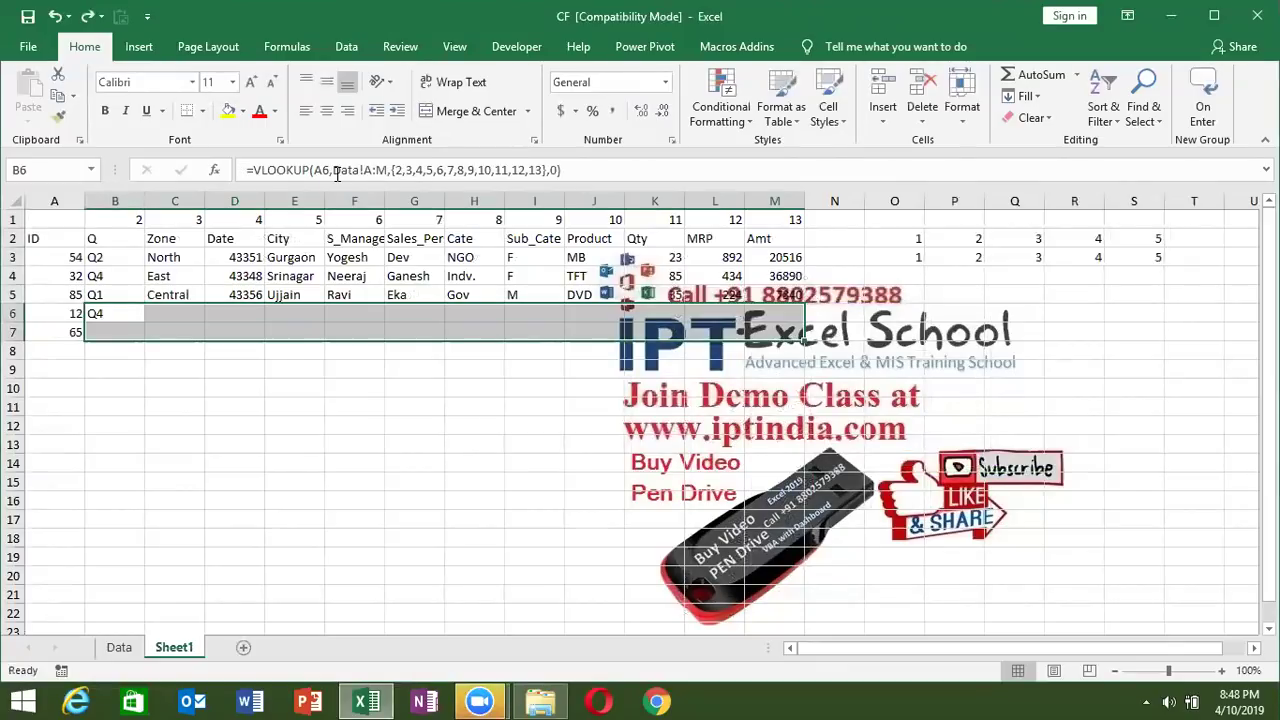
key("Escape")
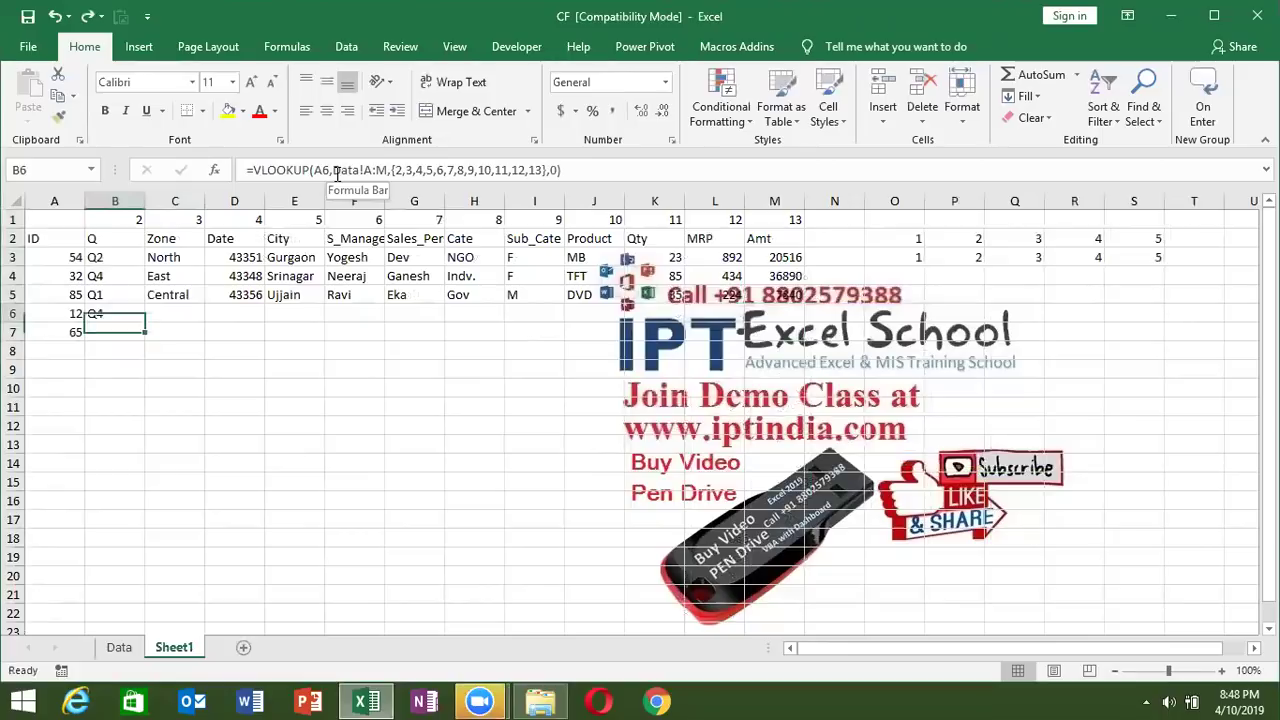
key("Delete")
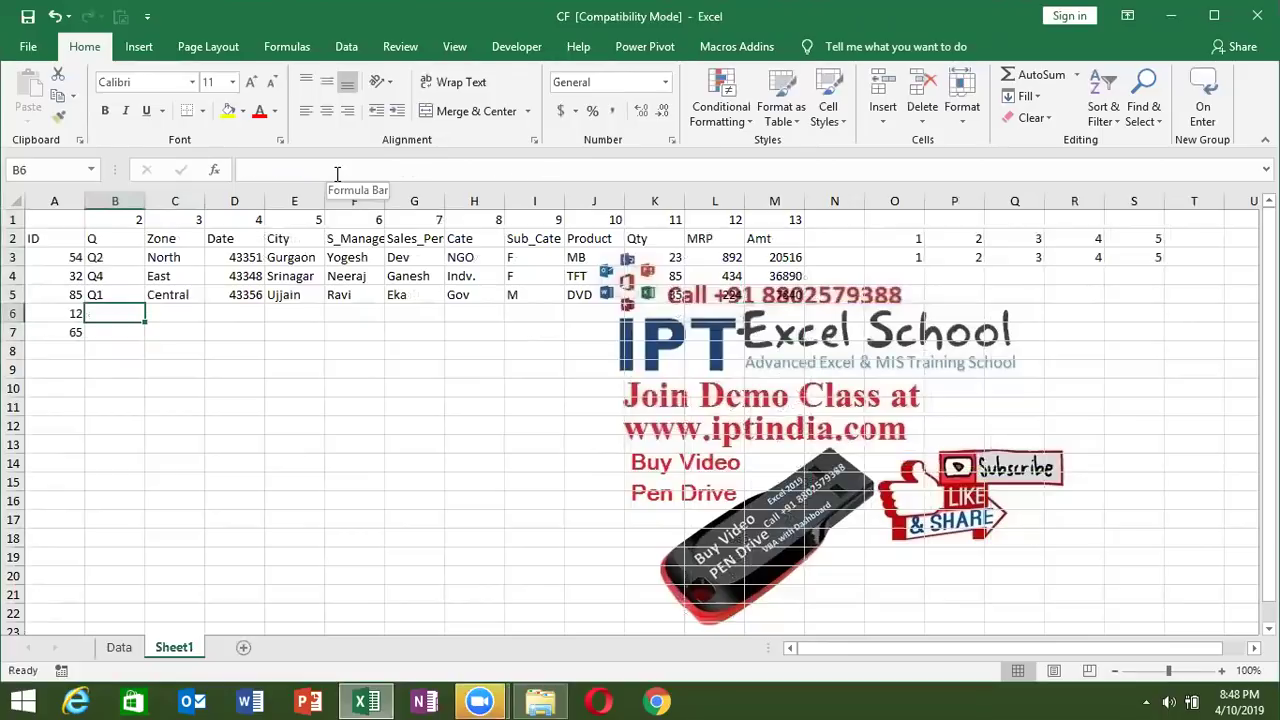
key("Up")
key("Down")
key("Up")
key("Up")
key("Up")
key("Up")
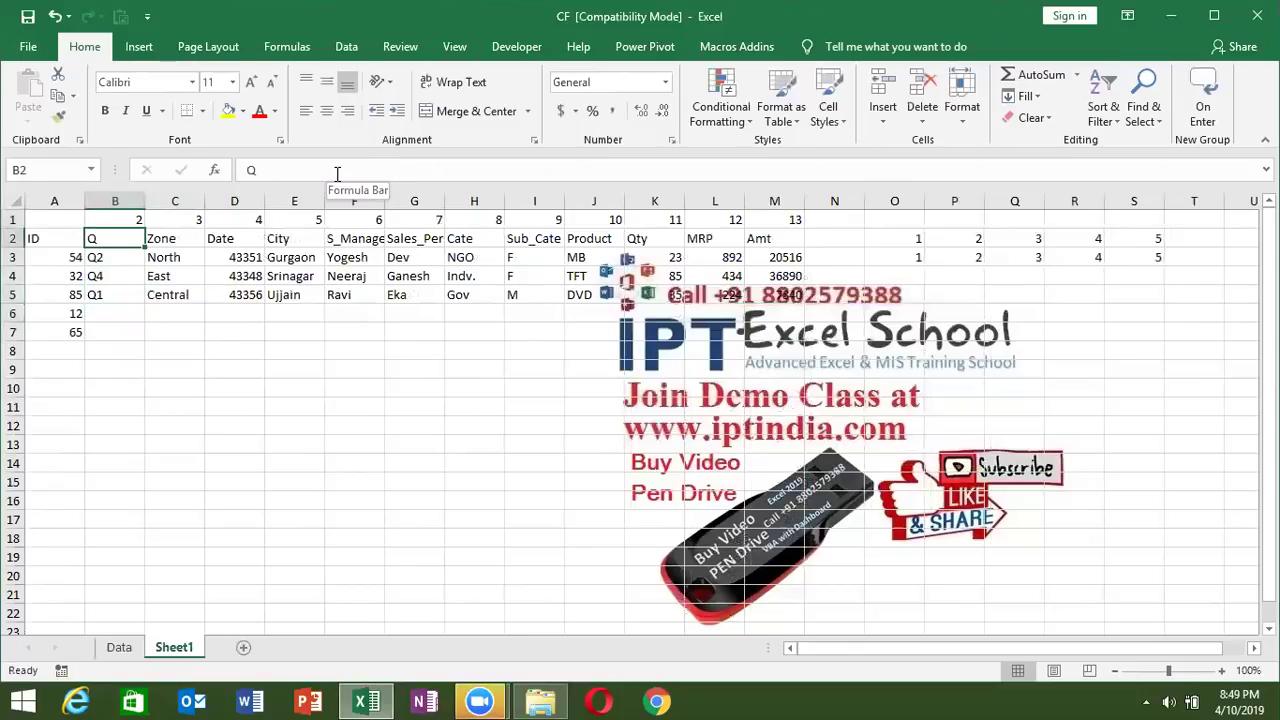
key("ctrl+shift+Right")
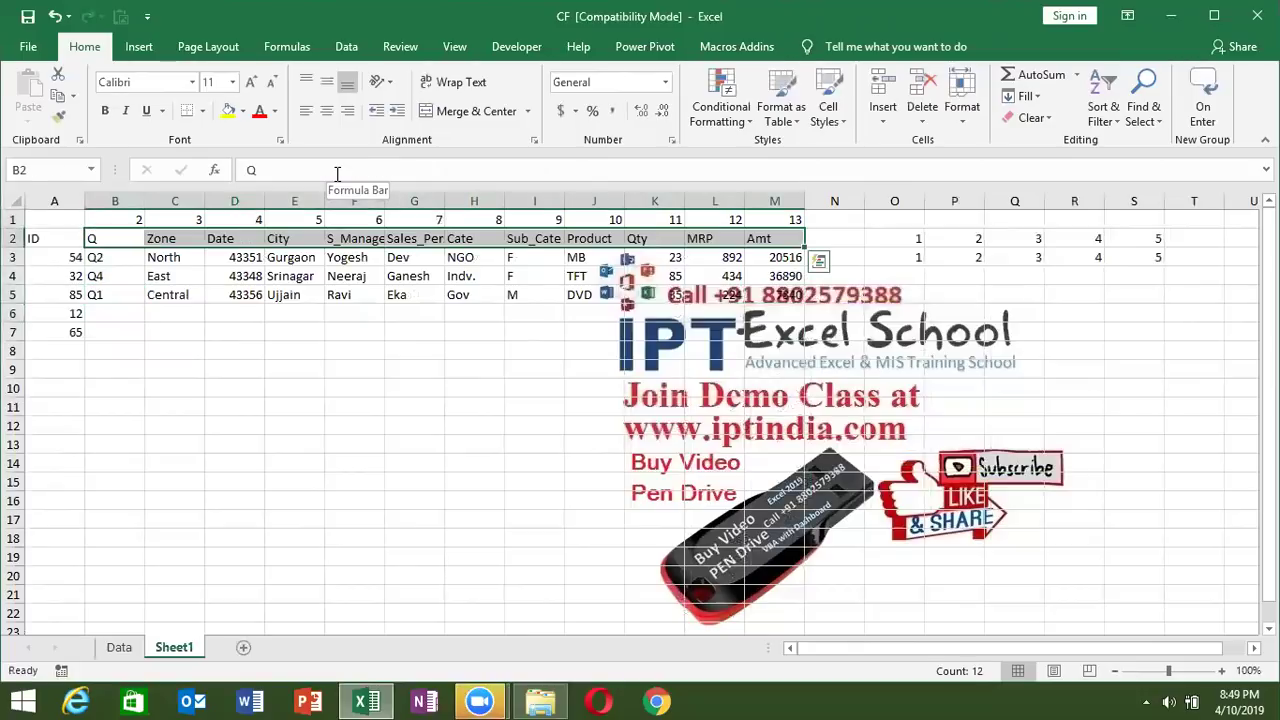
key("ctrl+q")
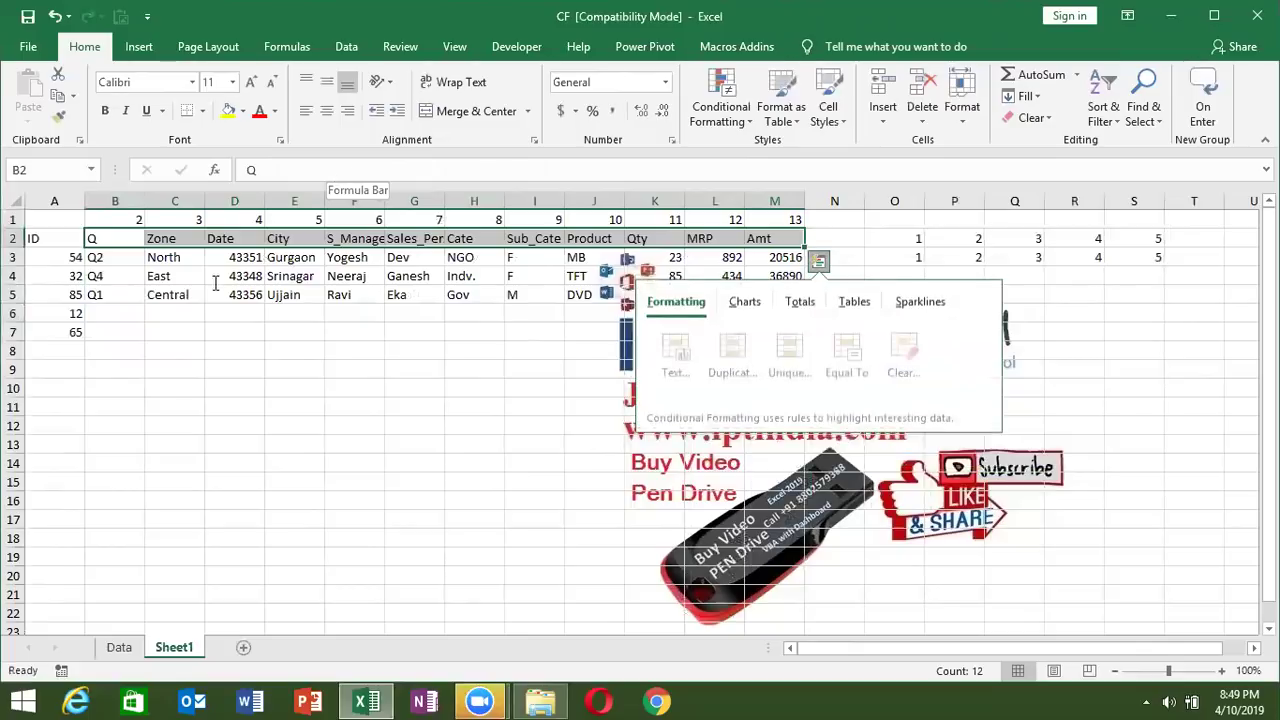
left_click(119, 648)
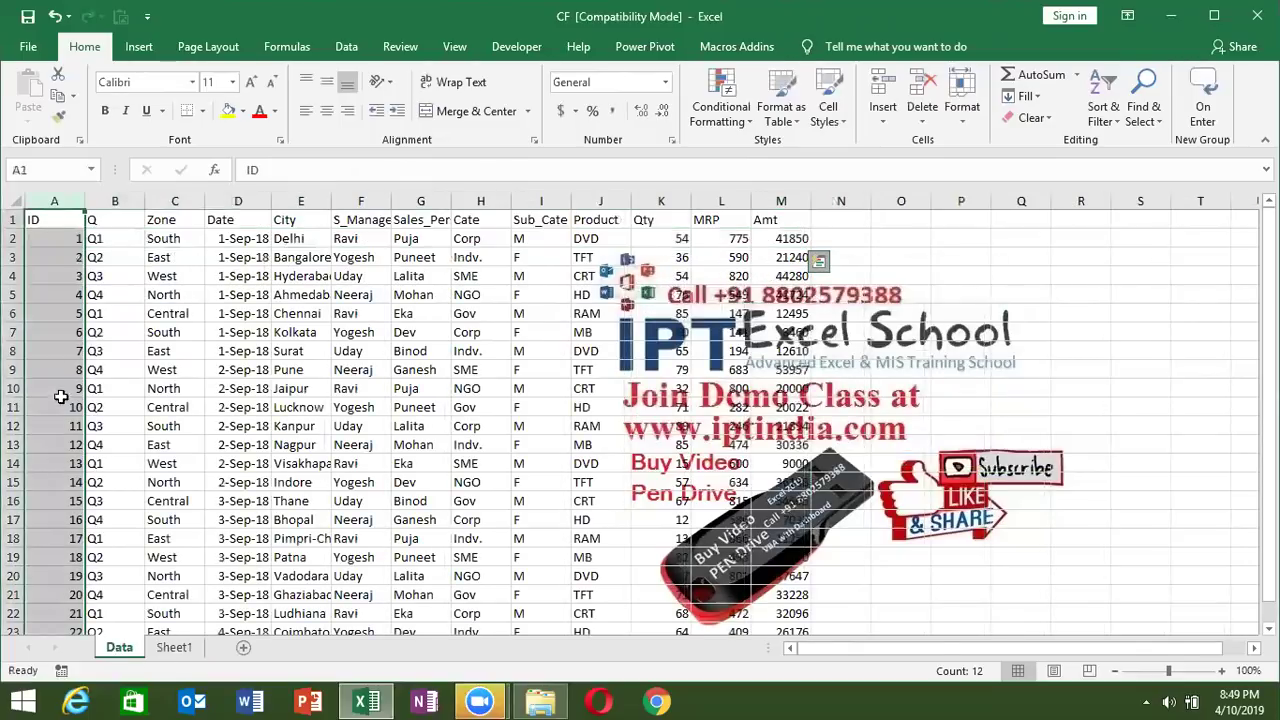
left_click(122, 216)
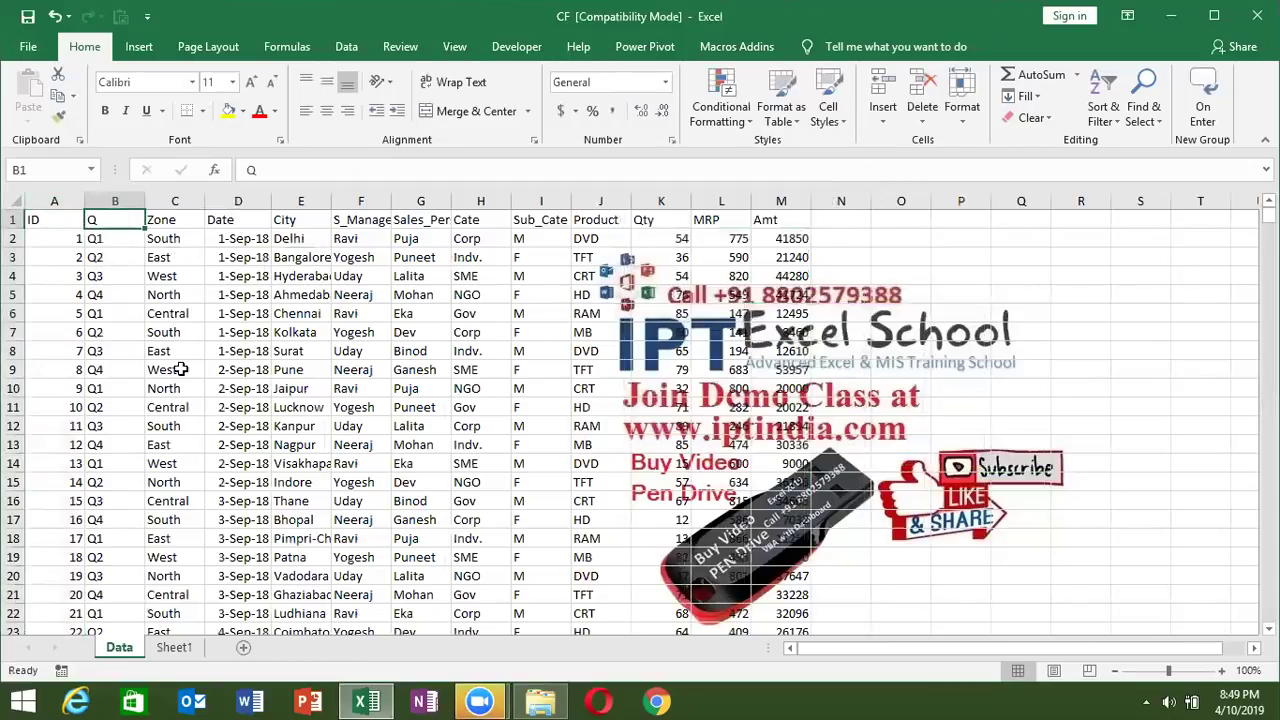
left_click(174, 648)
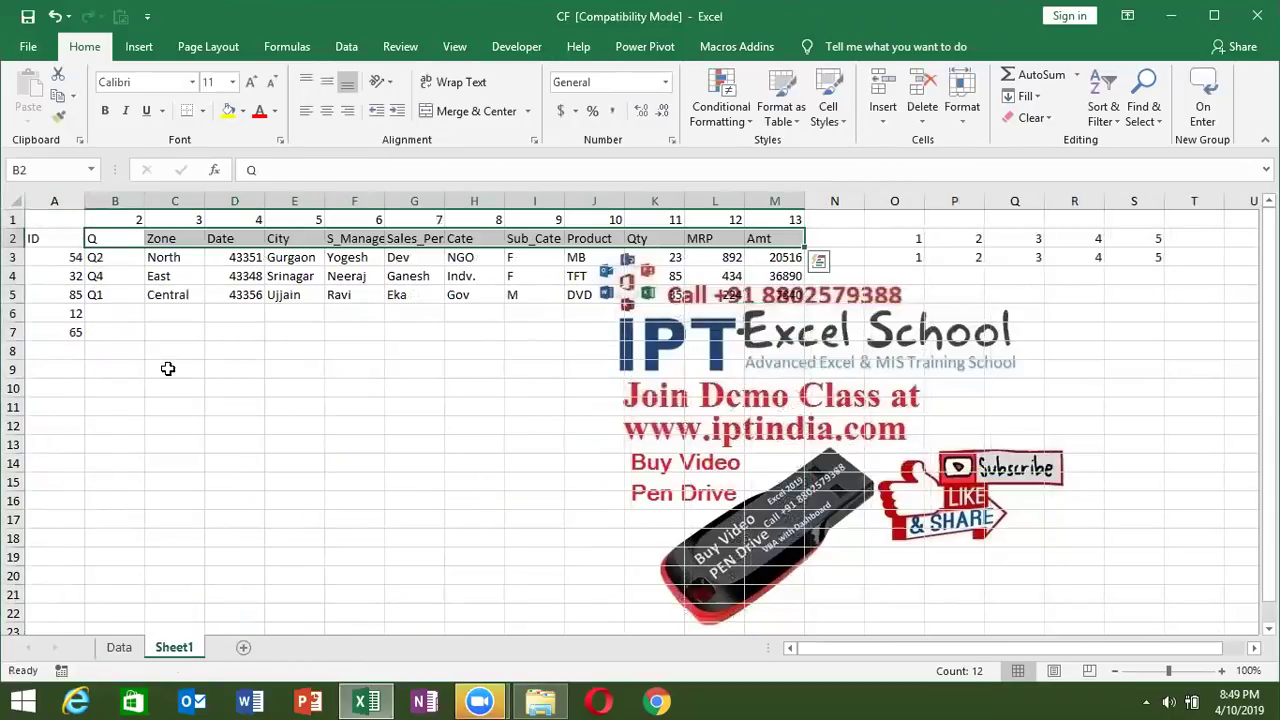
left_click(124, 332)
- Enter =COLUMN(Data!B1) in B6 so it shows 2
left_click(124, 315)
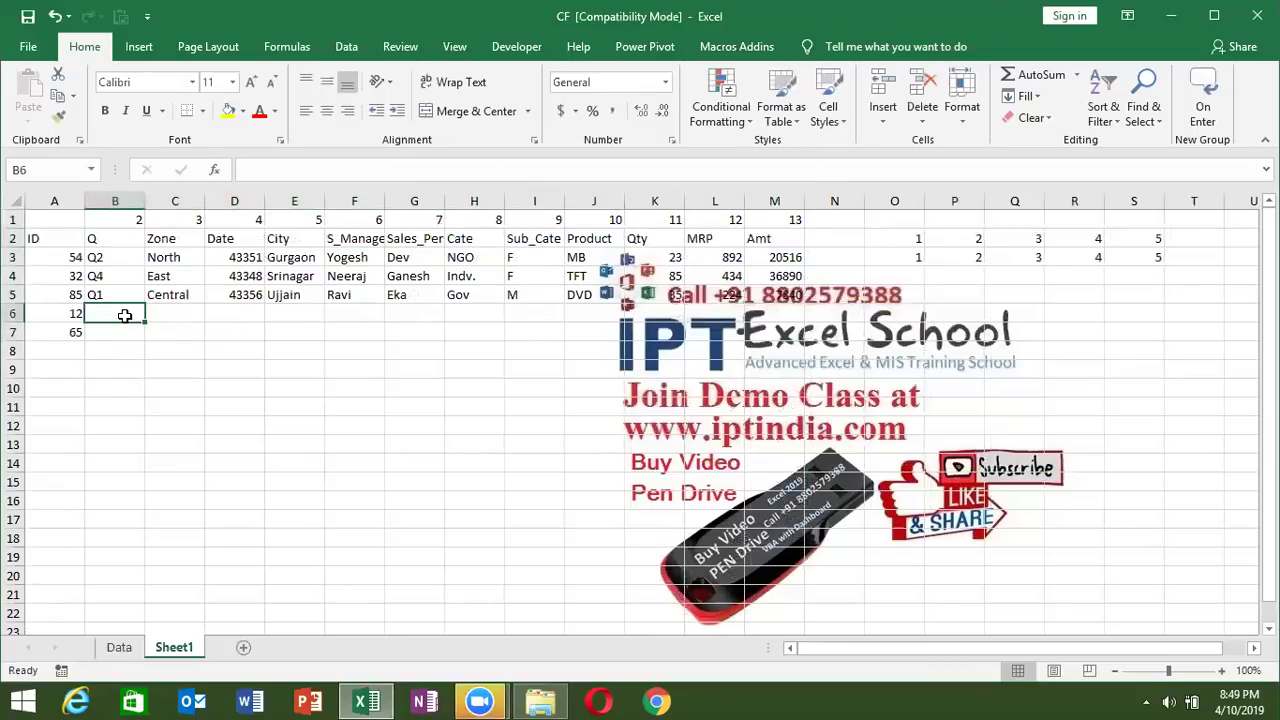
type("=col")
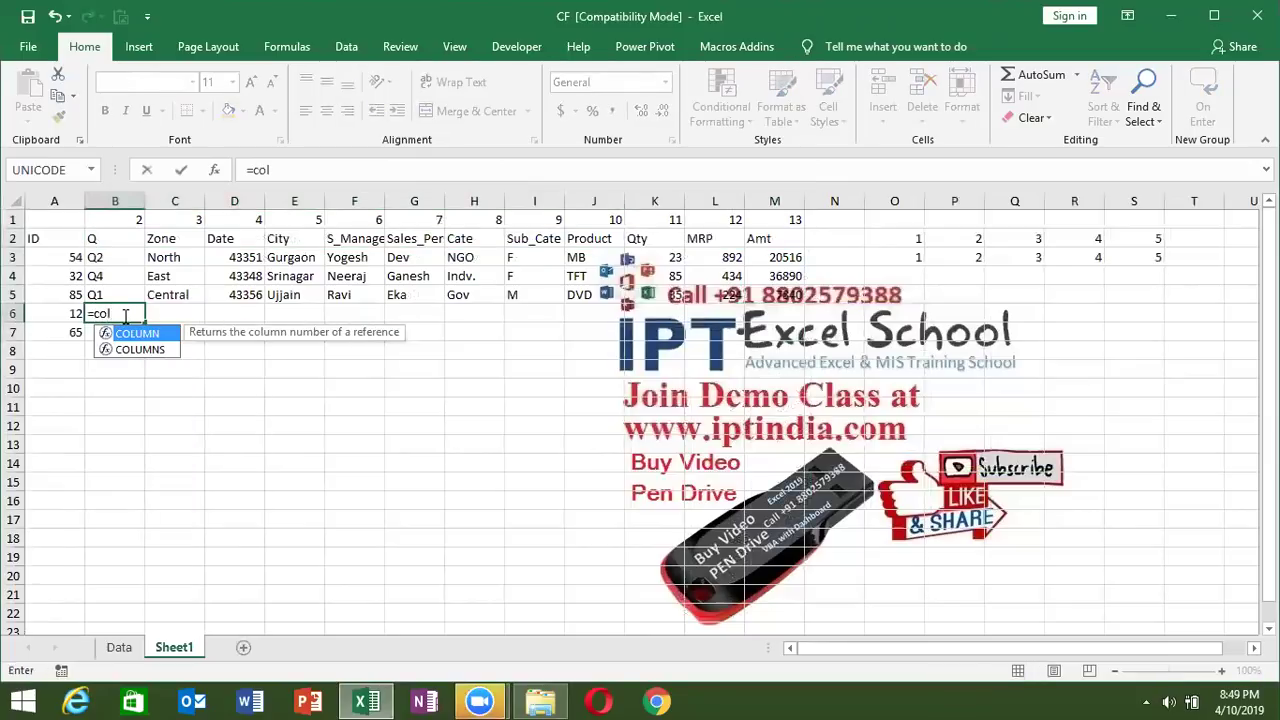
key("Tab")
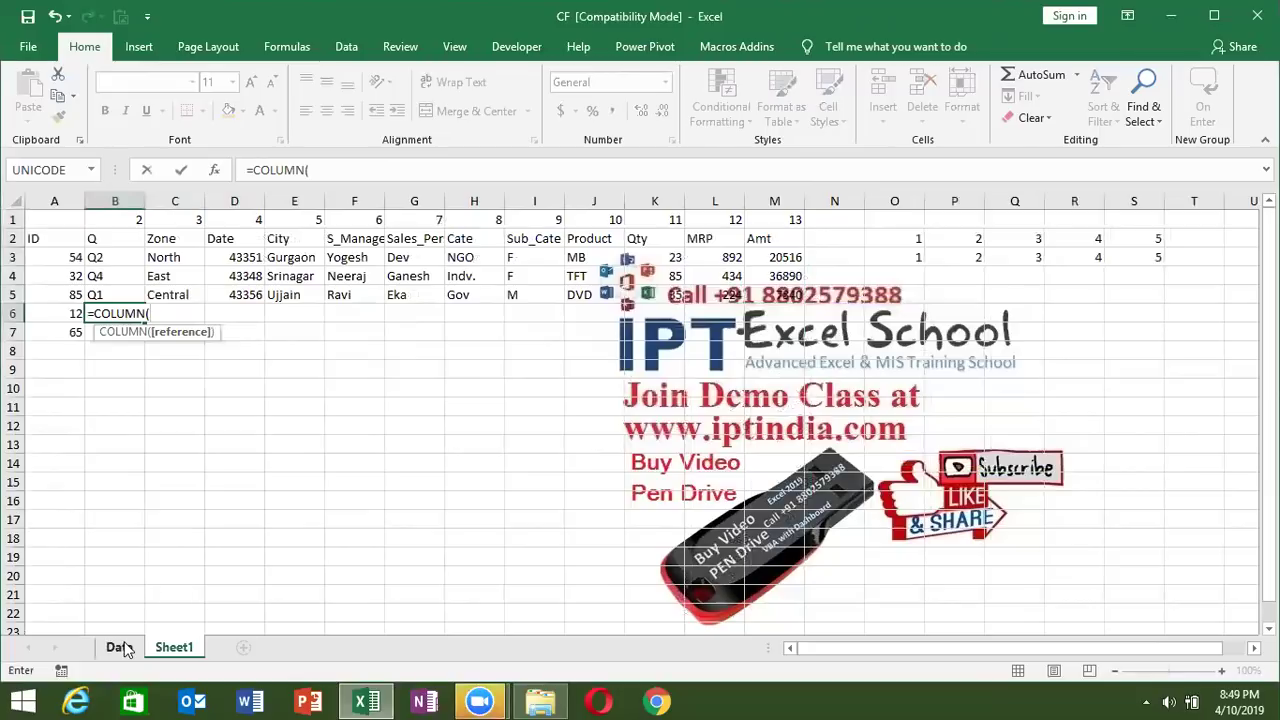
left_click(119, 647)
left_click(131, 224)
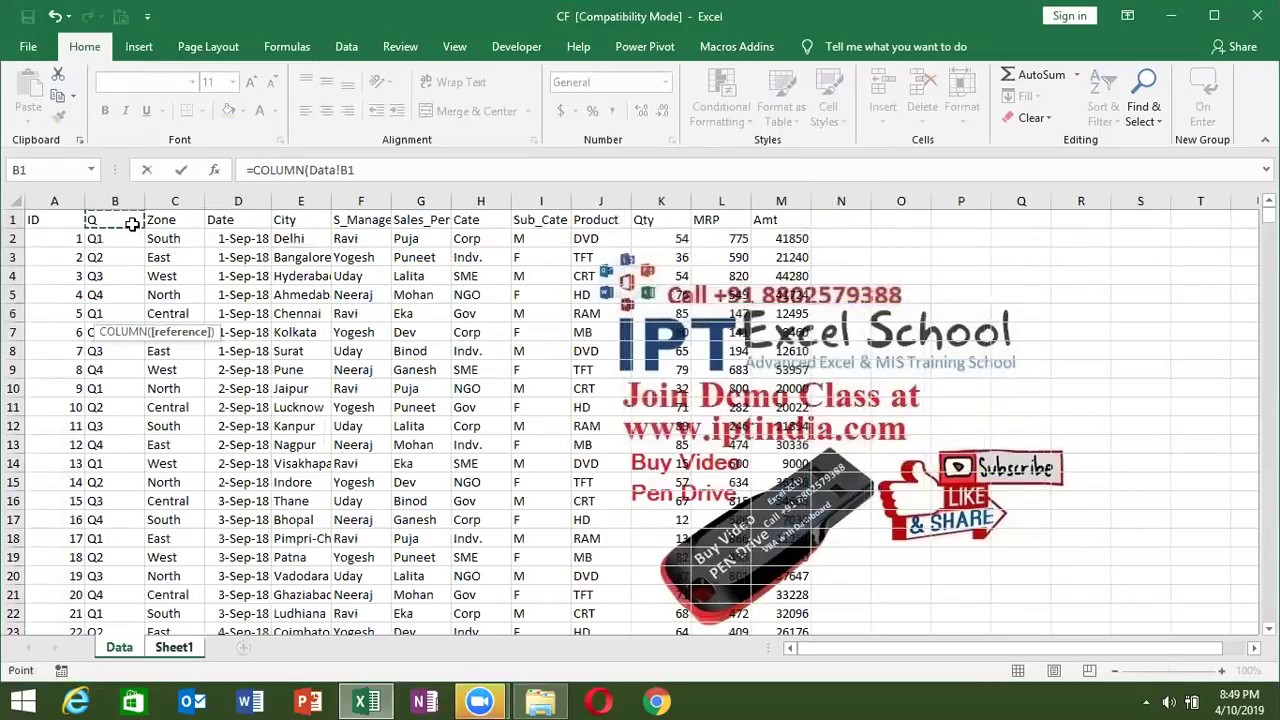
type(")")
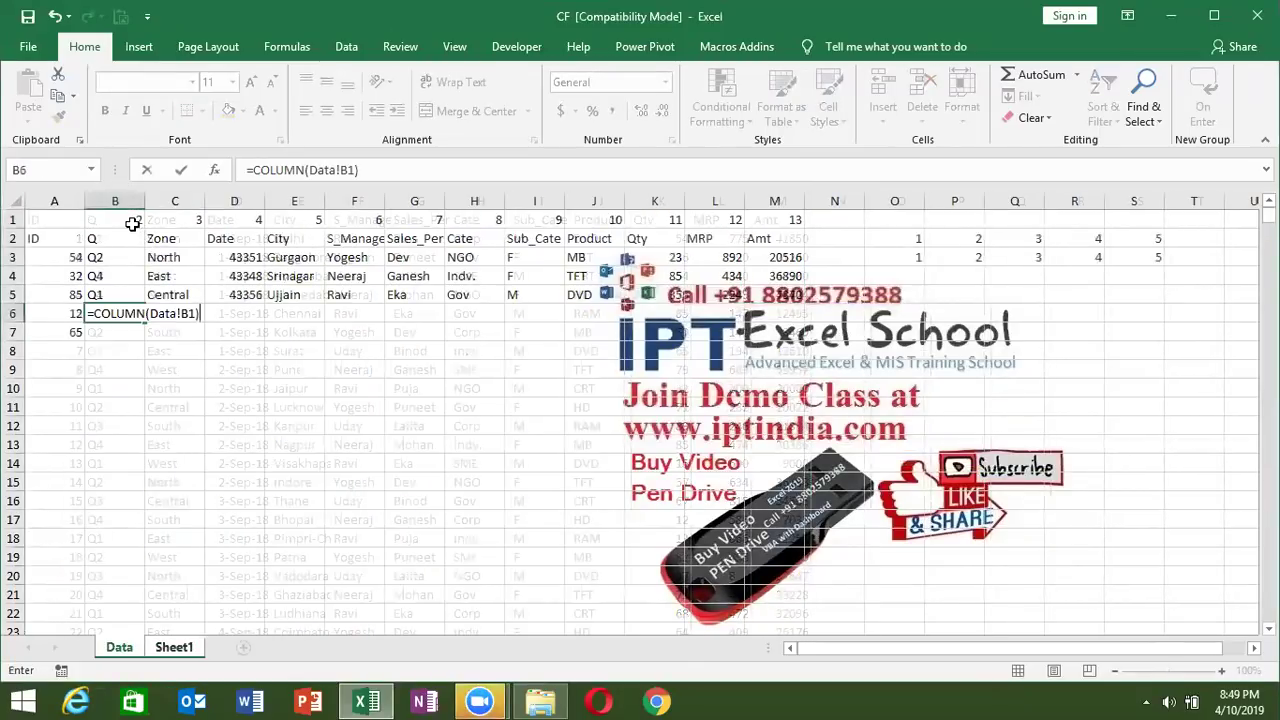
key("ctrl+Return")
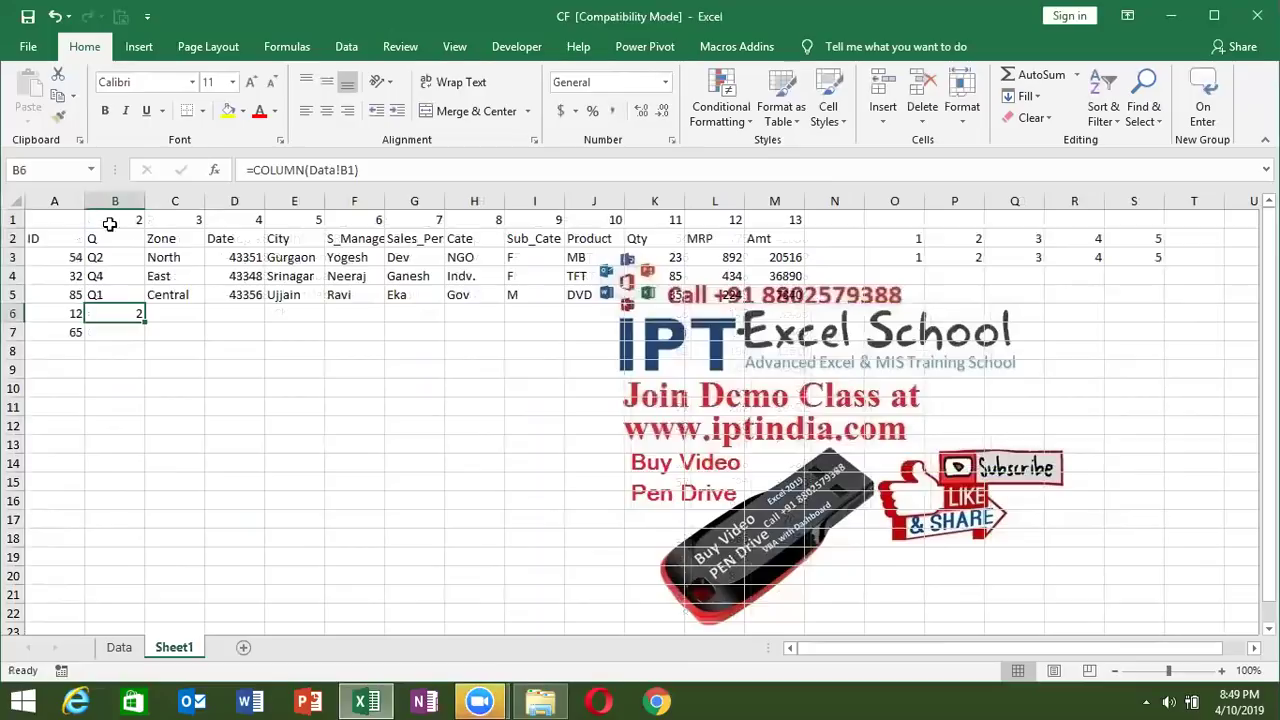
- Replace the fixed 2 in B3's VLOOKUP with COLUMN(Data!B2), still returning Q2 for ID 54
left_click(108, 270)
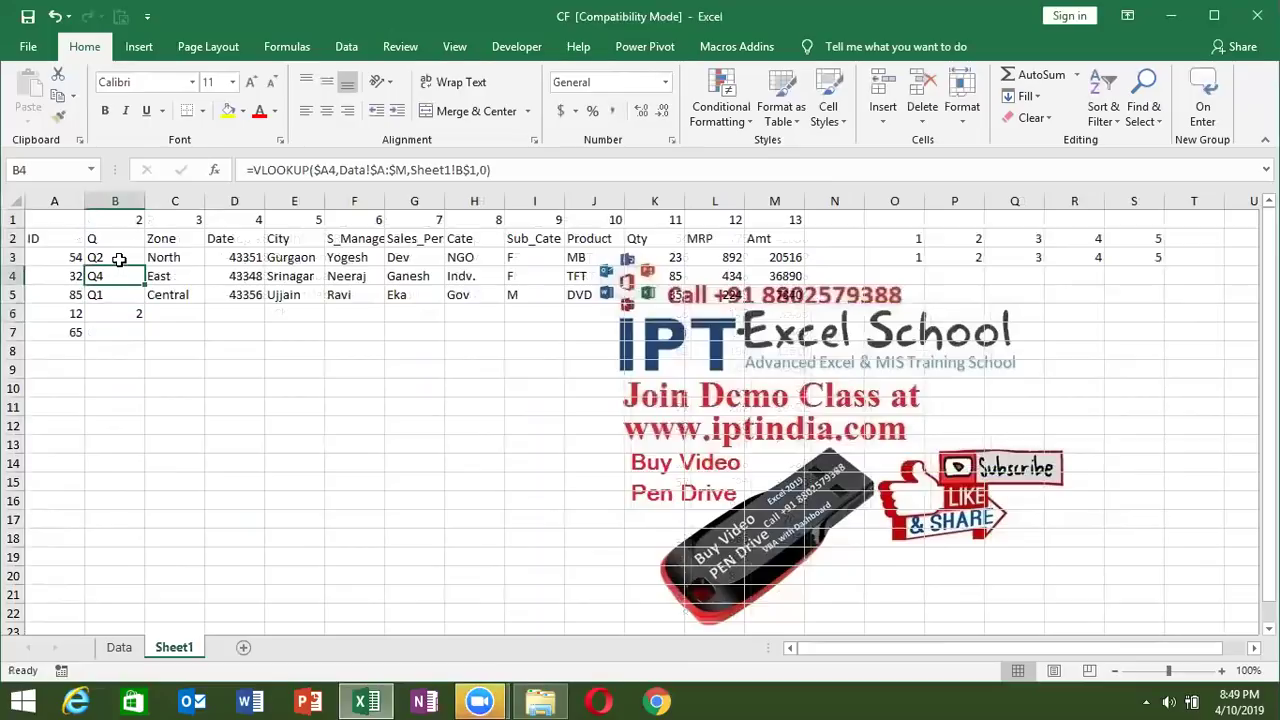
left_click(120, 258)
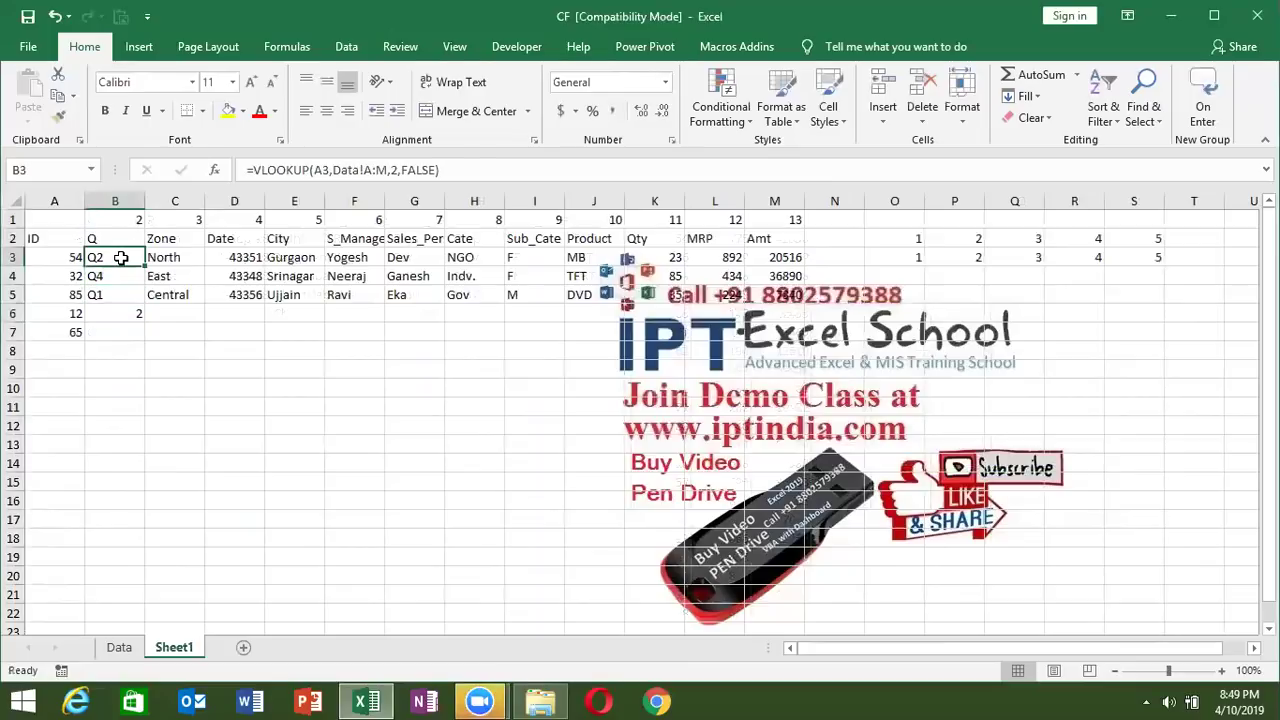
left_click(396, 172)
key("Delete")
type("co")
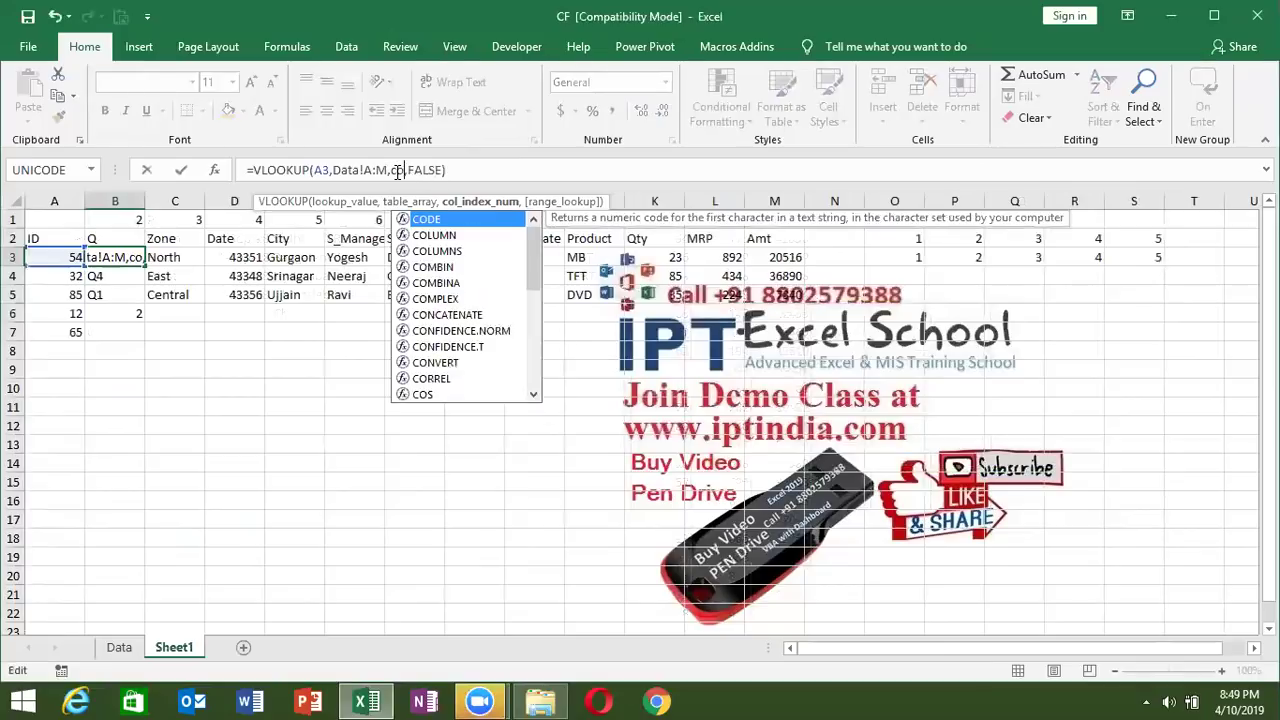
type("lumn(")
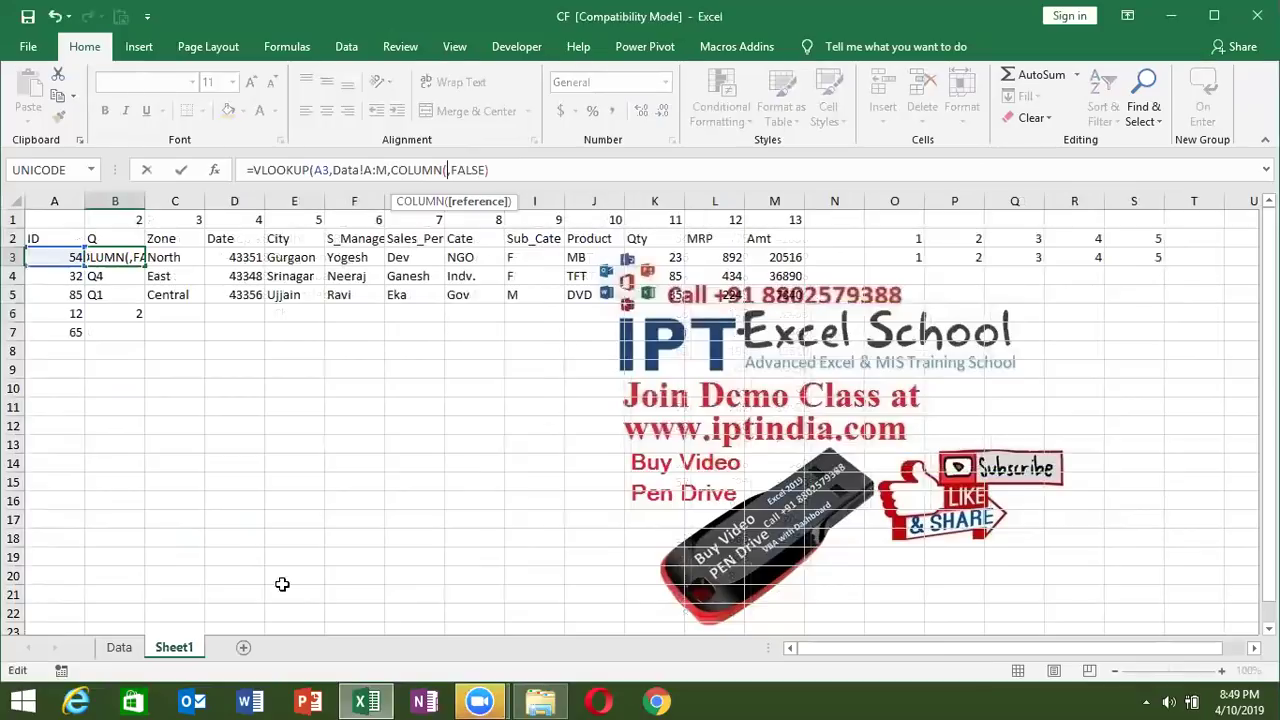
left_click(122, 647)
left_click(116, 238)
type(")")
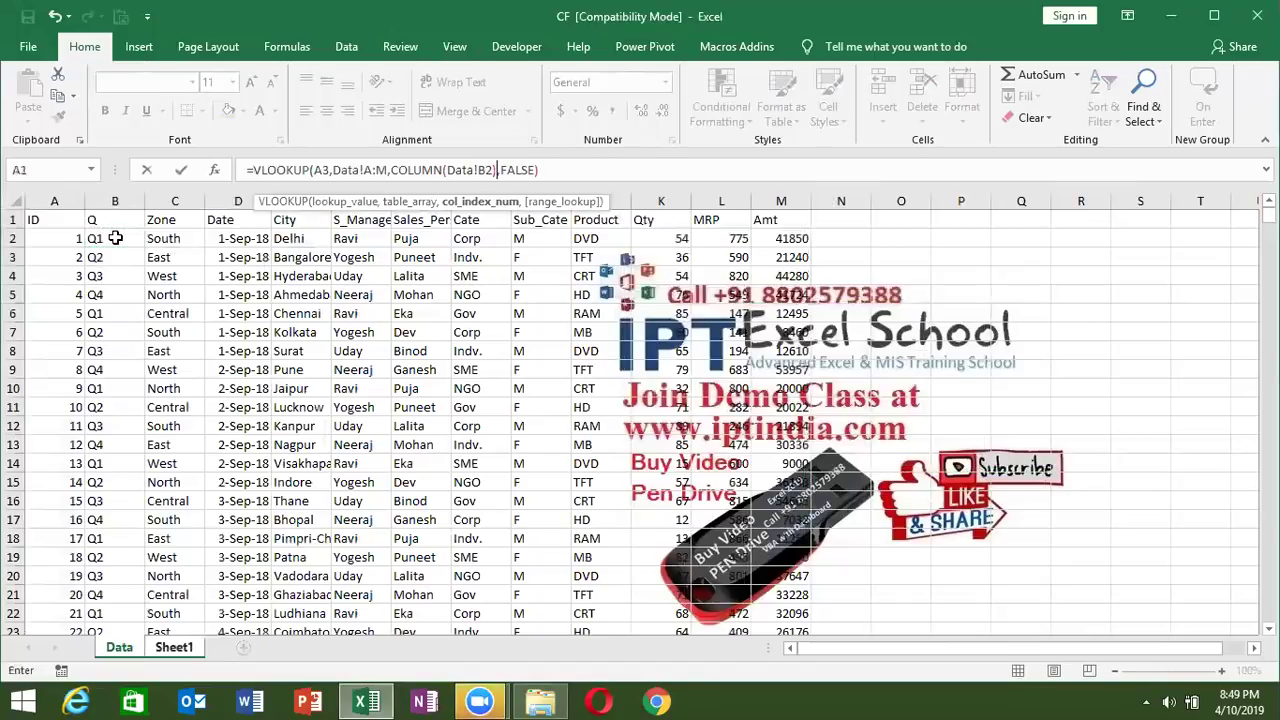
key("ctrl+Return")
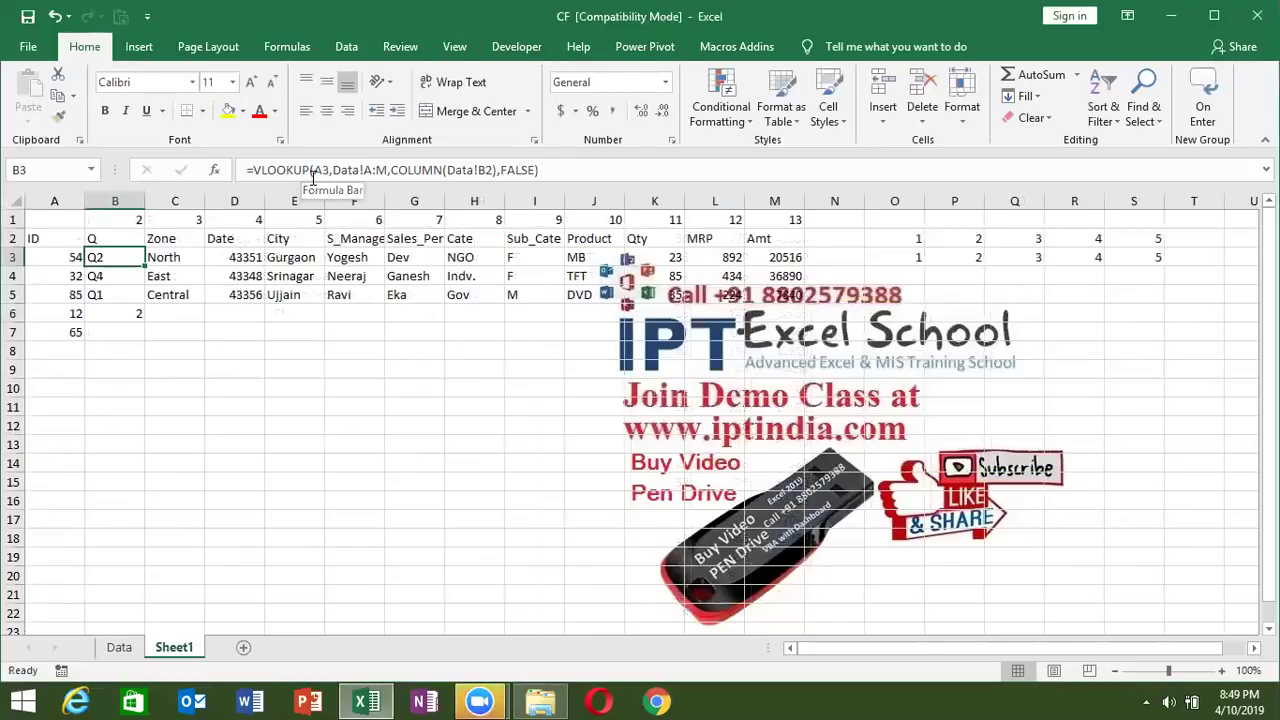
- Swap C3's fixed 3 for COLUMN(Data!B2) and fill that formula across C3:M3
left_click(172, 257)
left_click(422, 170)
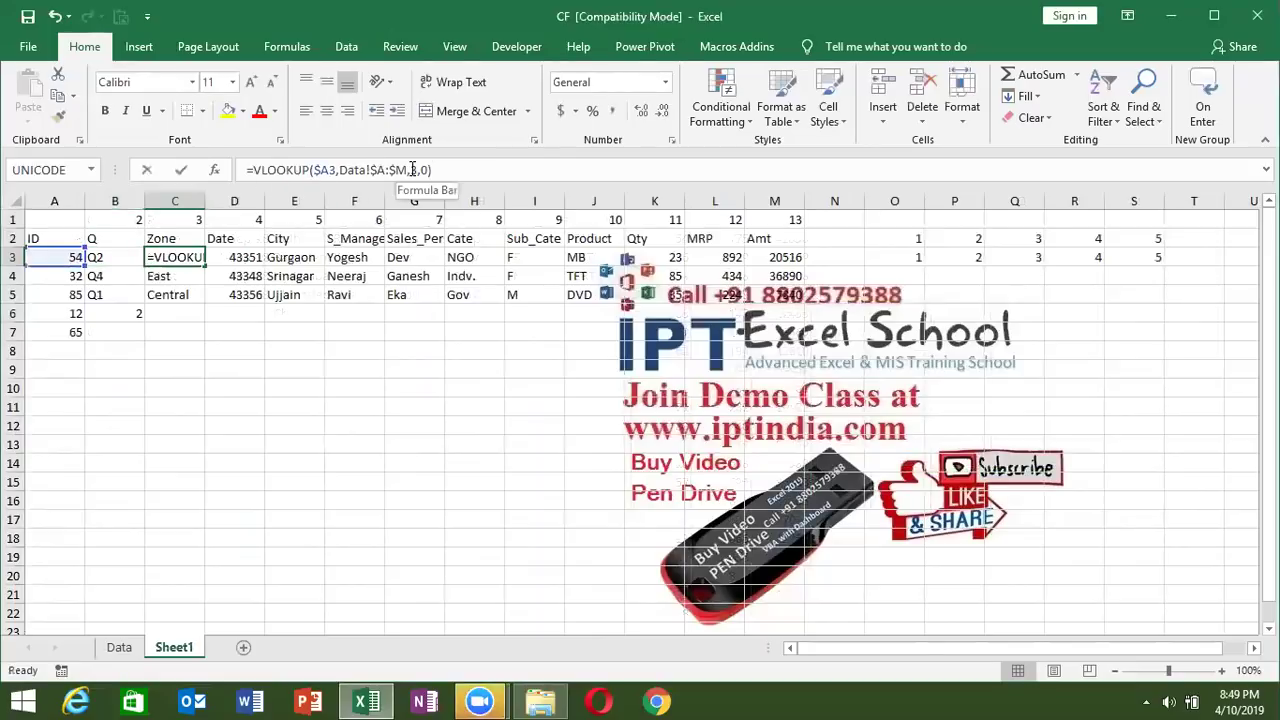
key("BackSpace")
type("col")
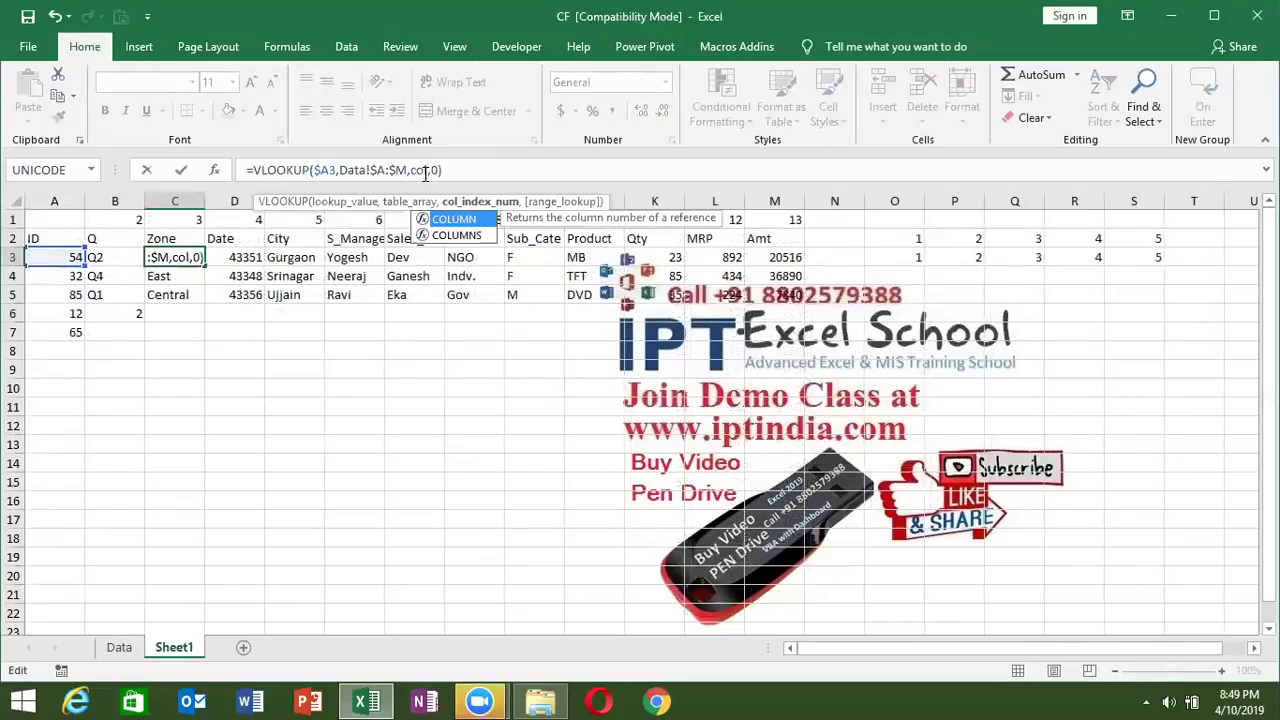
key("Tab")
left_click(128, 646)
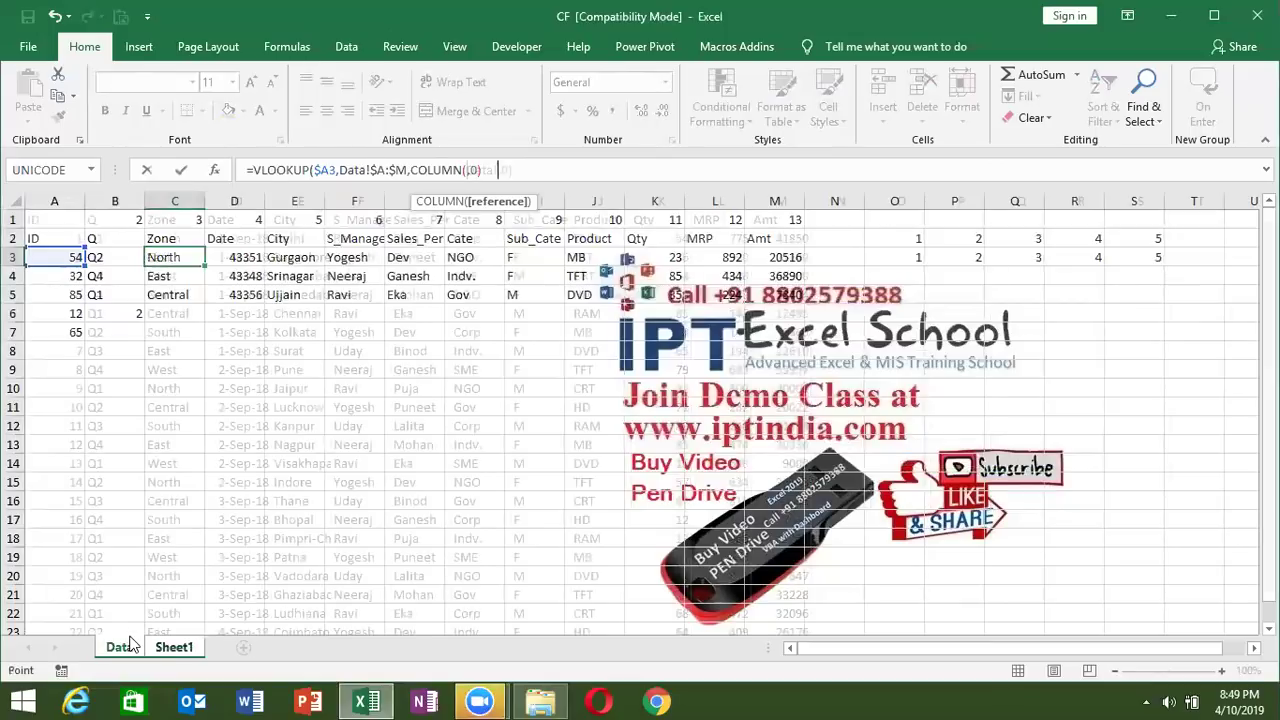
left_click(118, 243)
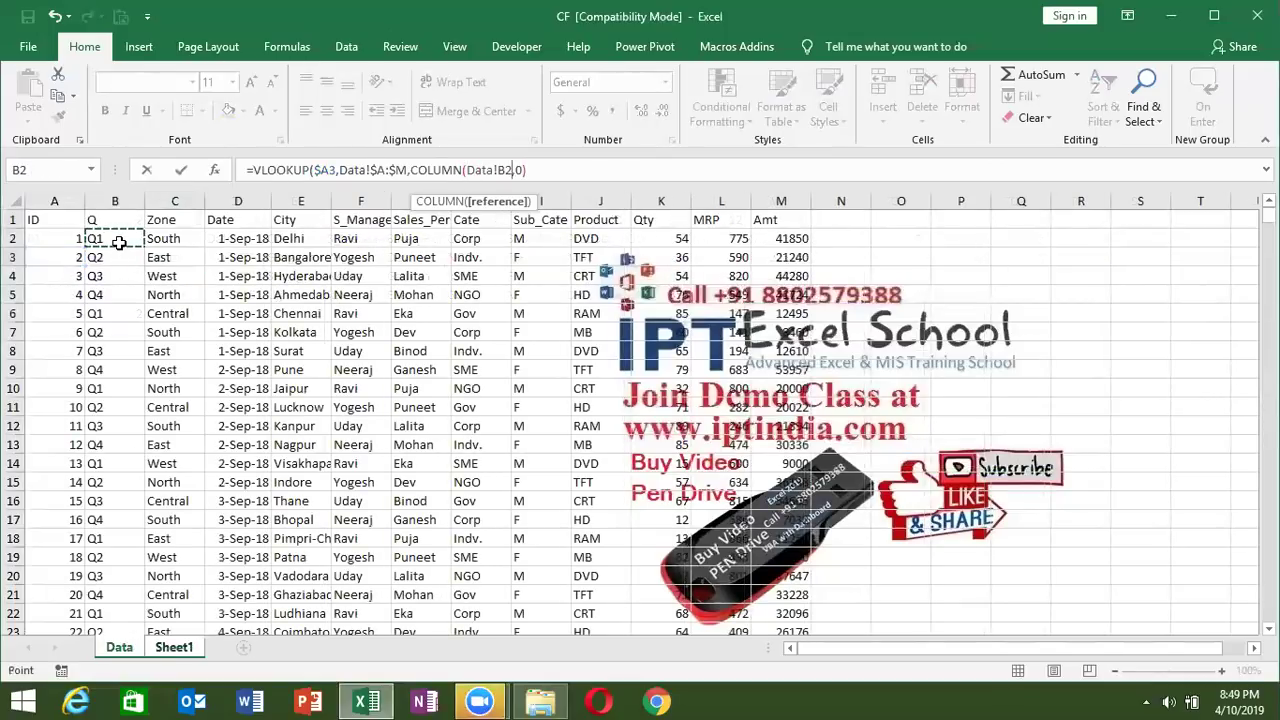
type(")")
key("Return")
key("Up")
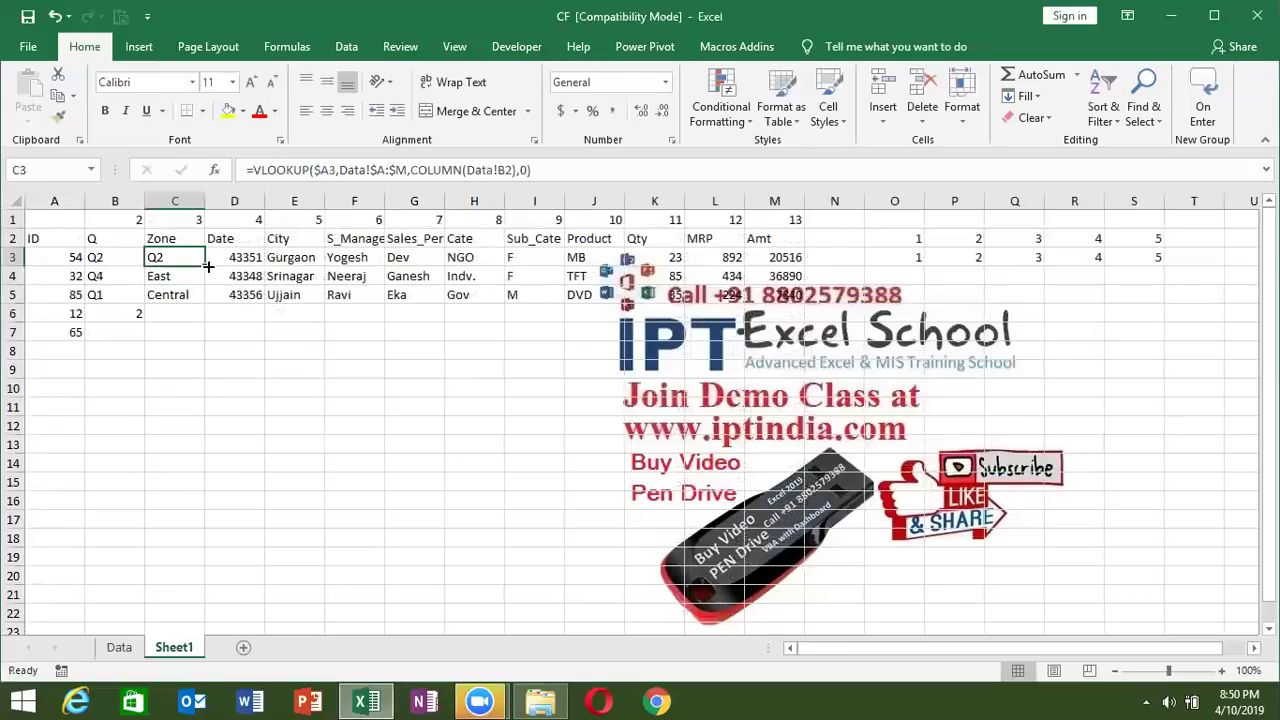
left_click_drag(201, 264, 788, 262)
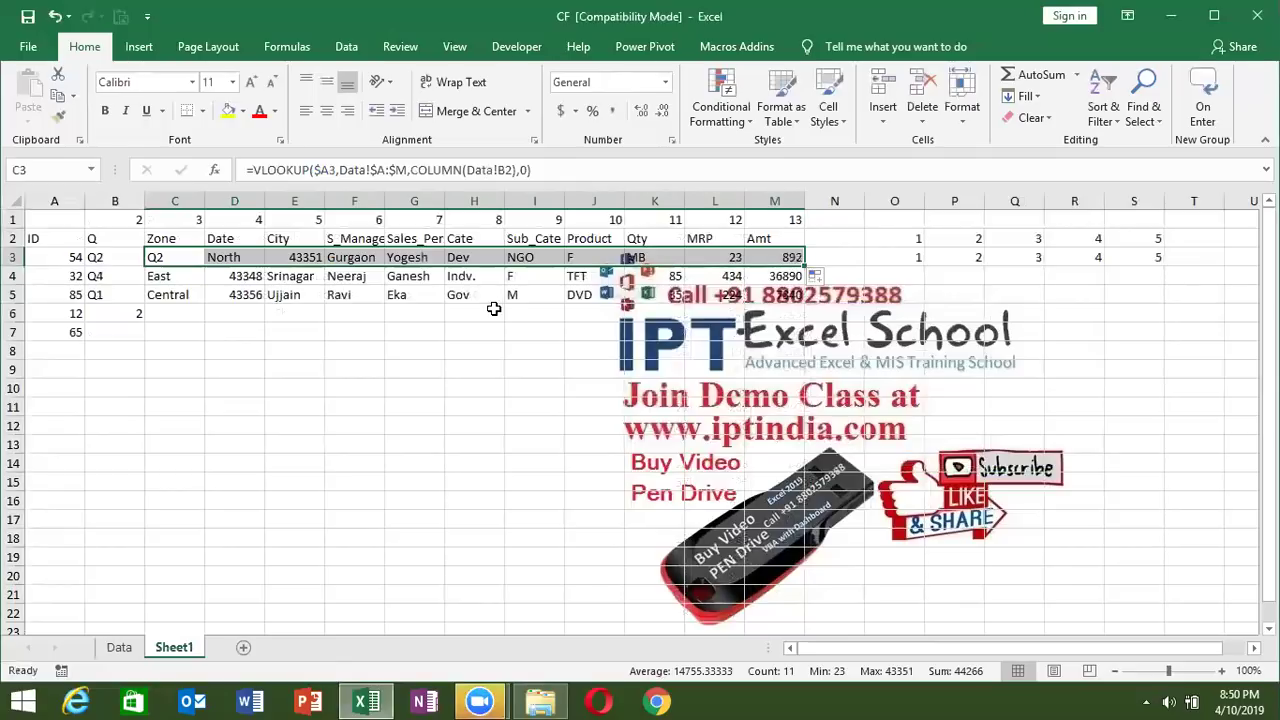
left_click(222, 346)
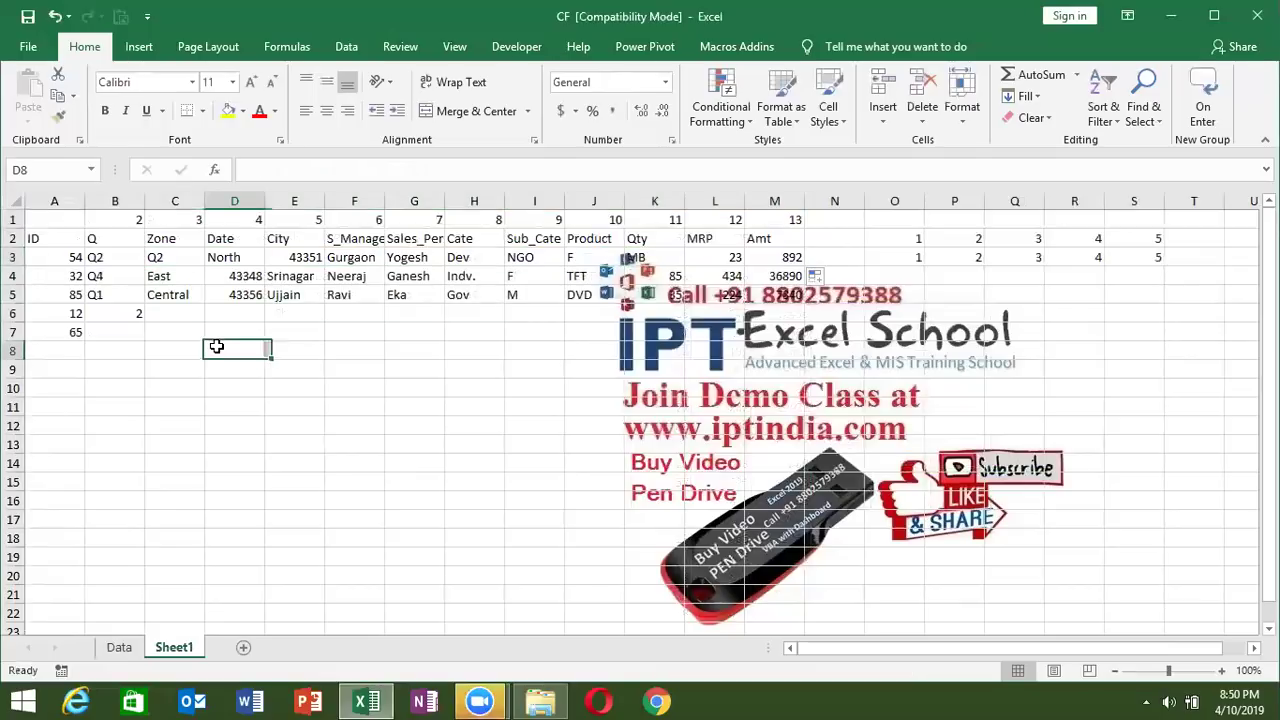
- Review B6's COLUMN formula and select header cells B2 through L2
left_click(117, 314)
left_click(100, 240)
left_click_drag(288, 238, 697, 250)
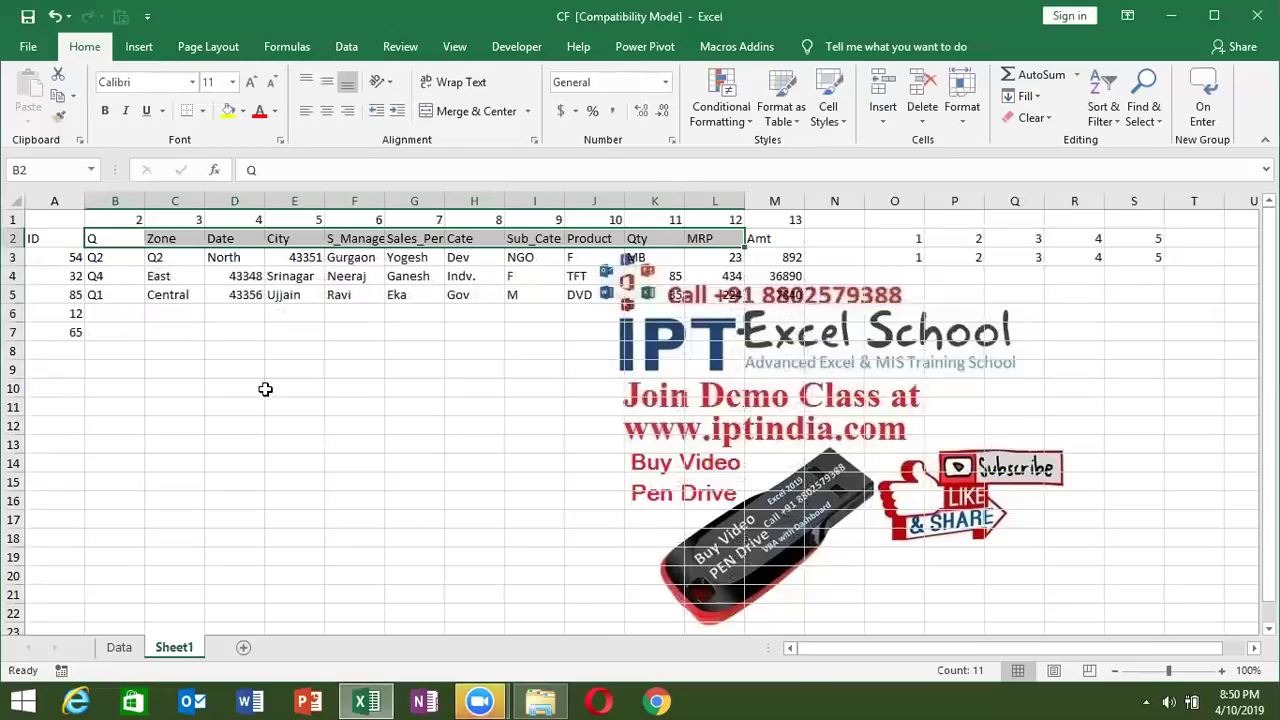
- Enter =MATCH(B2,Data!1:1) in B6, referencing B2 and the Data sheet's first row
left_click(115, 317)
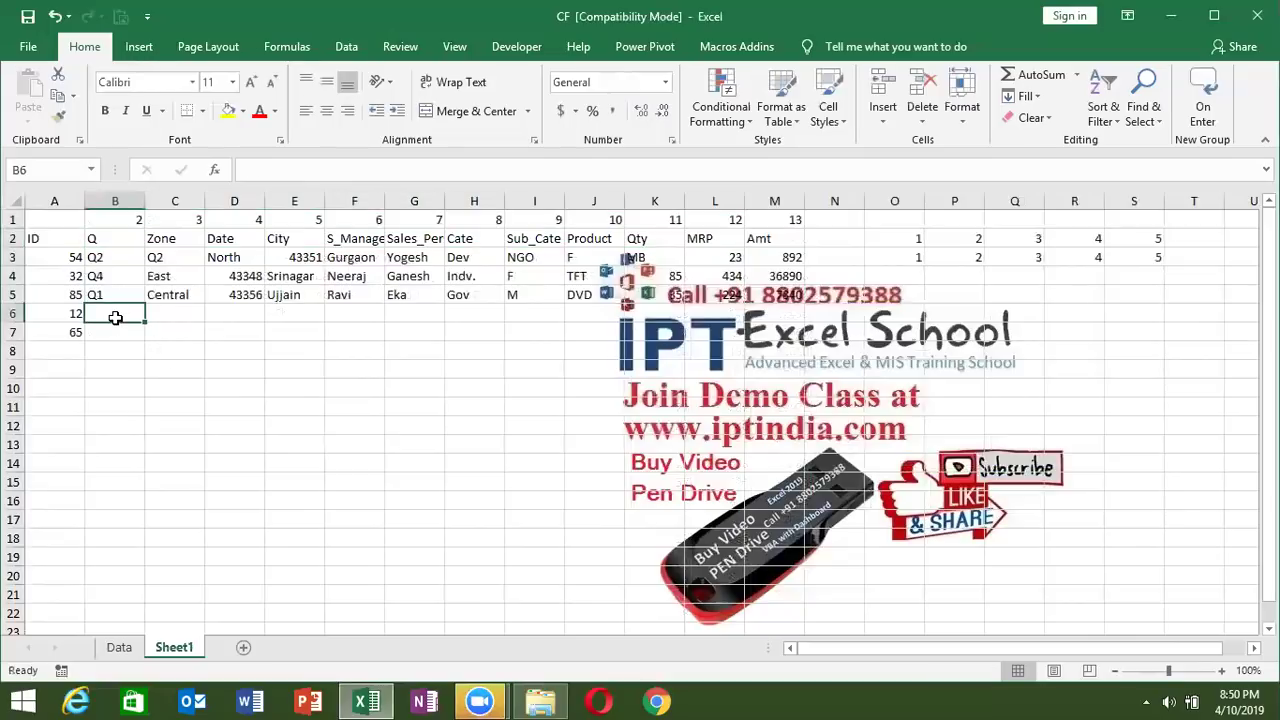
type("=m")
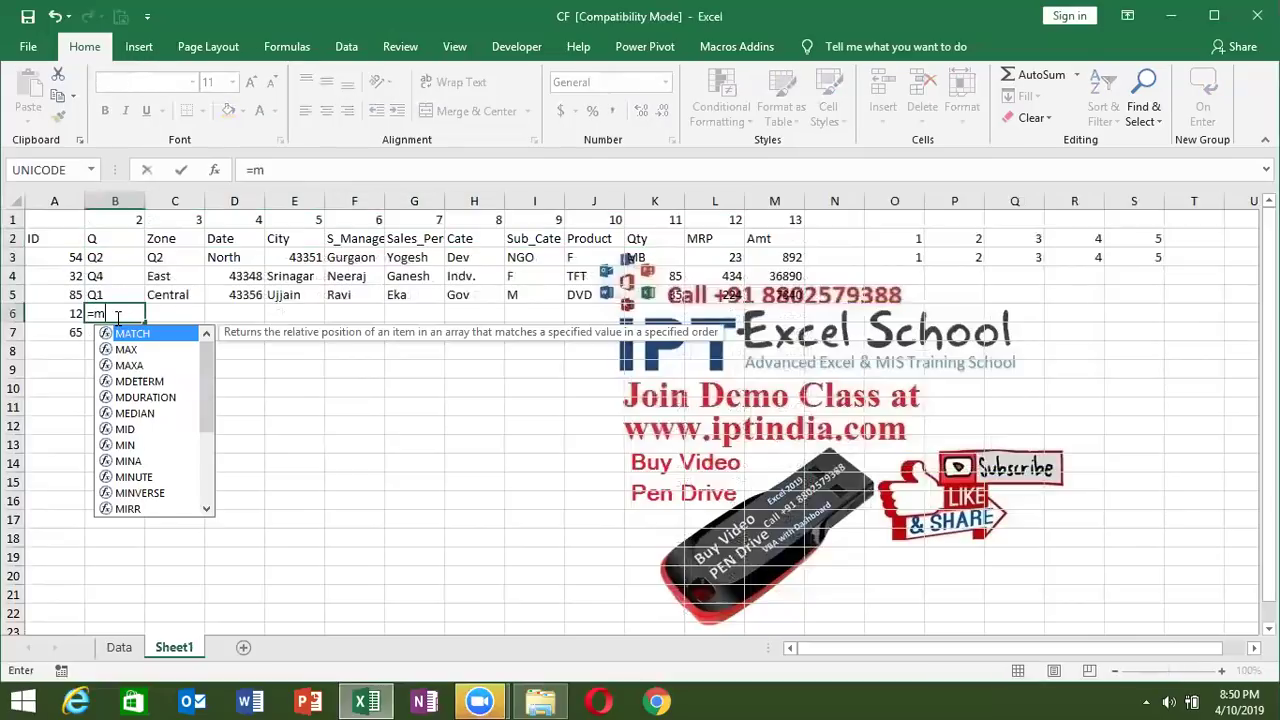
key("Tab")
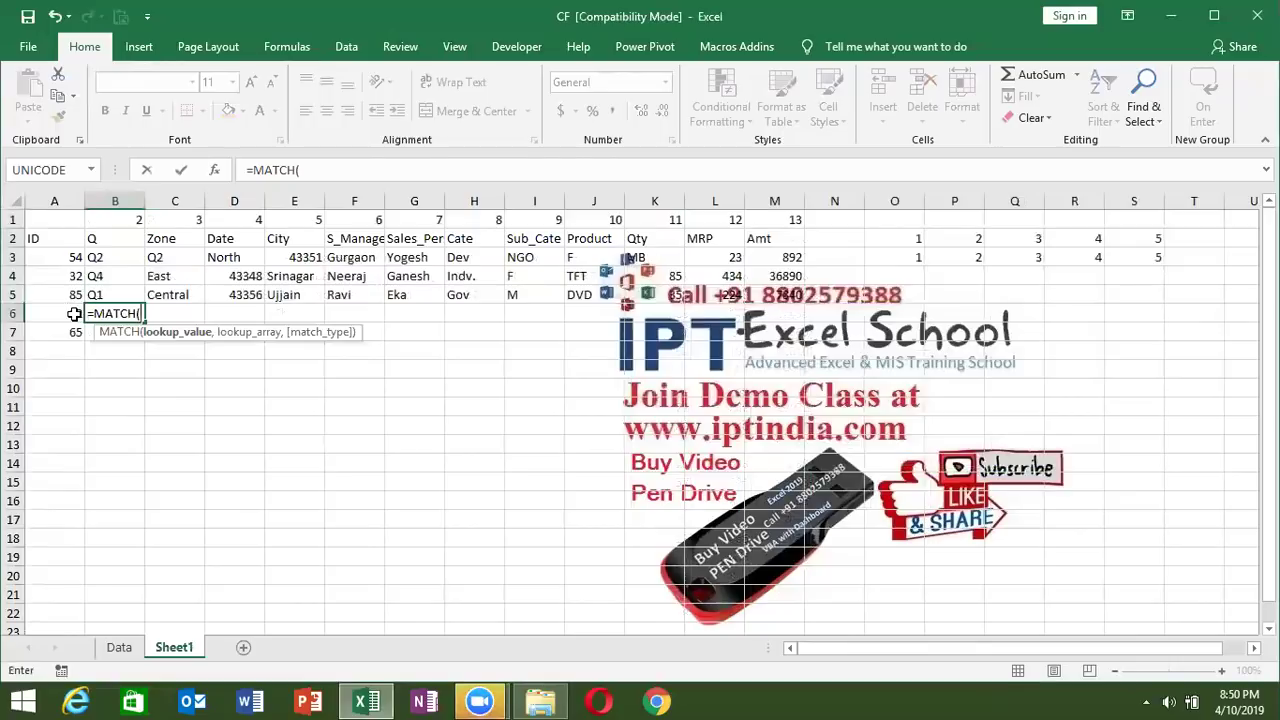
left_click(102, 239)
type(",")
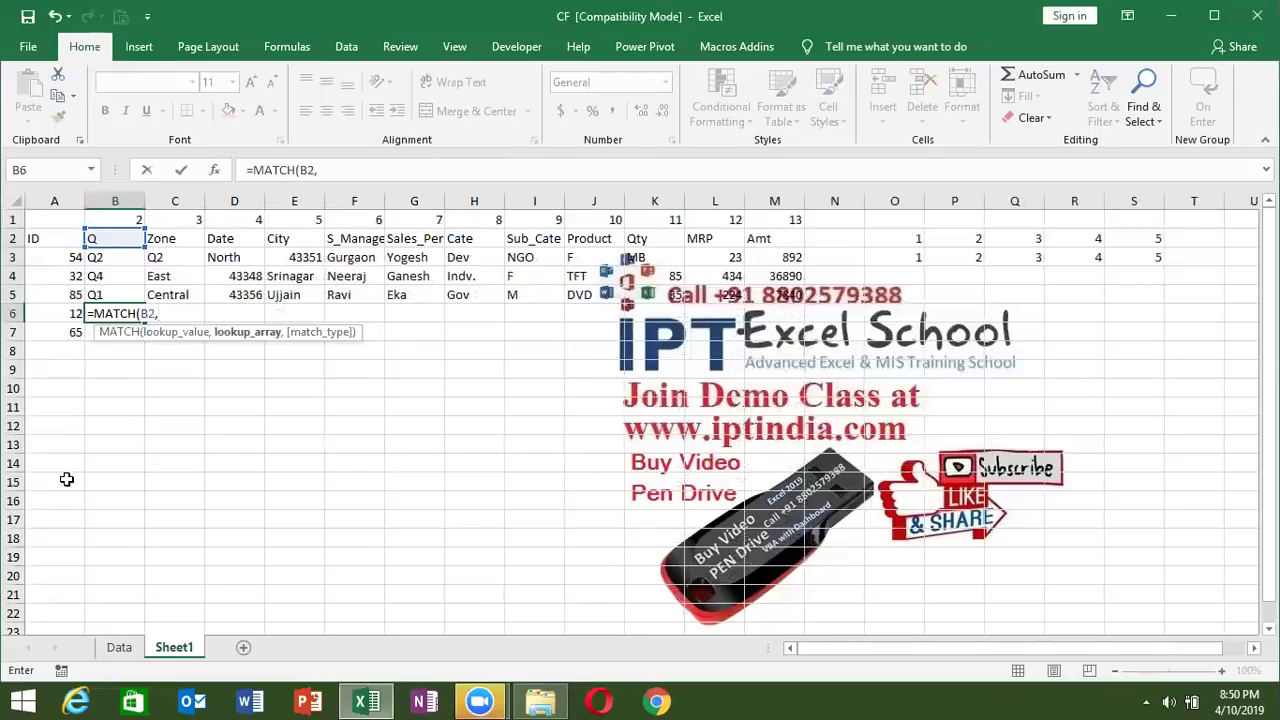
left_click(122, 654)
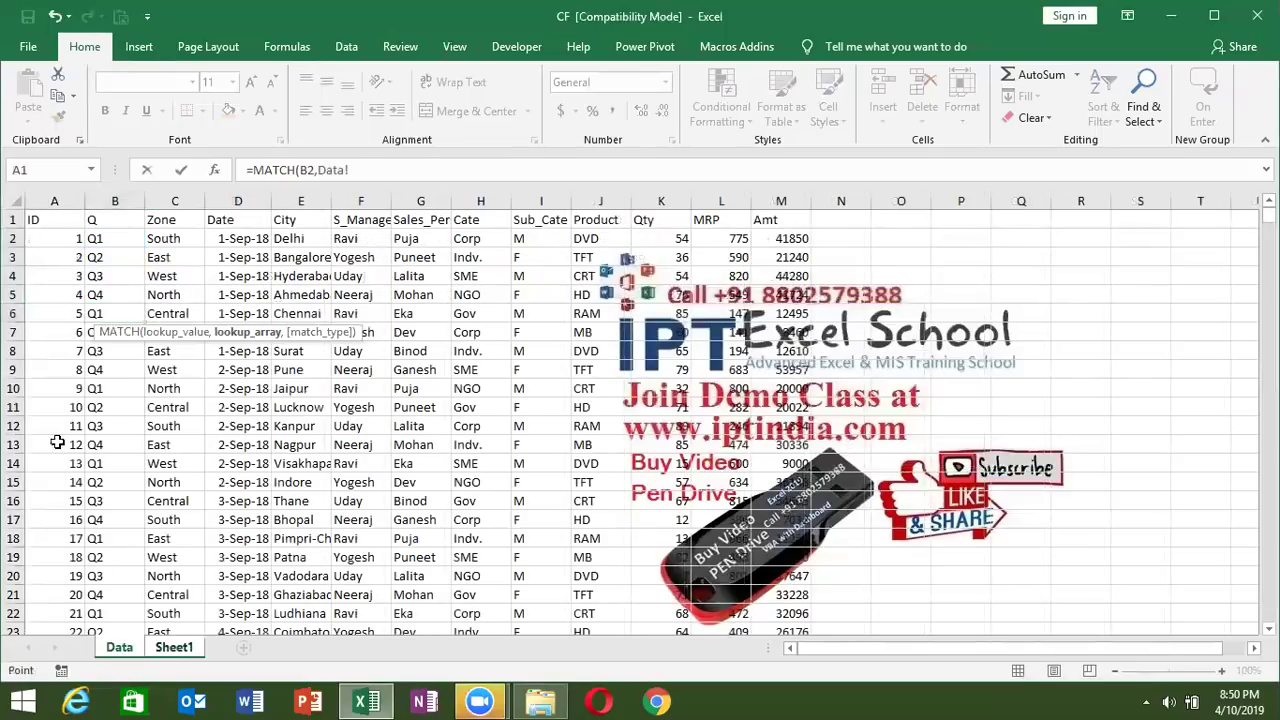
left_click(14, 219)
key("Return")
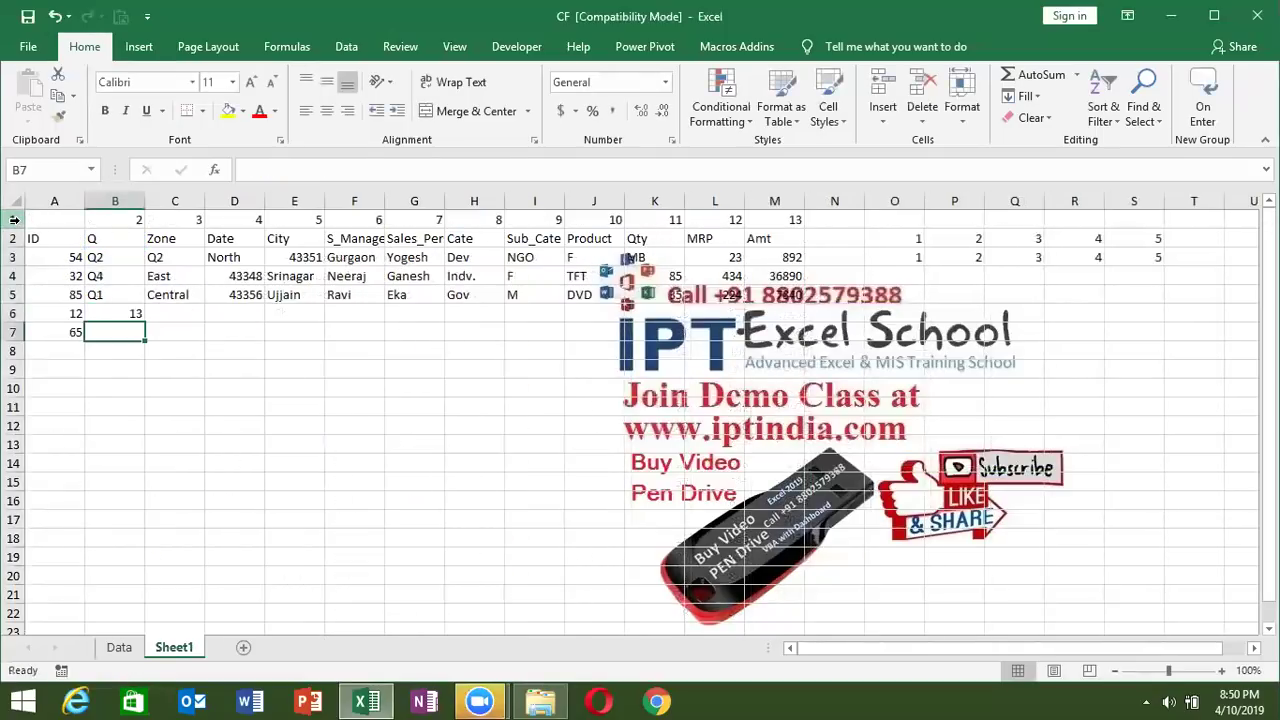
- Add the exact-match 0 so B6 reads =MATCH(B2,Data!1:1,0)
key("Up")
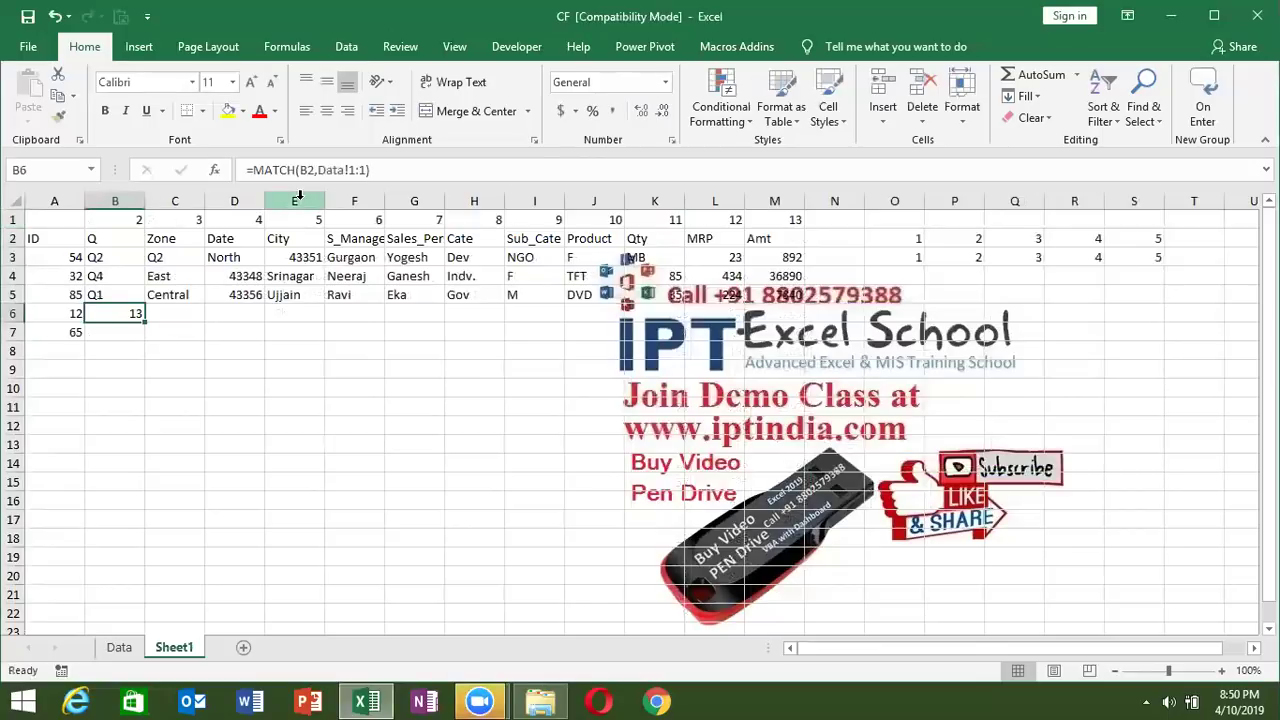
left_click(367, 171)
type(",0")
key("Return")
key("Up")
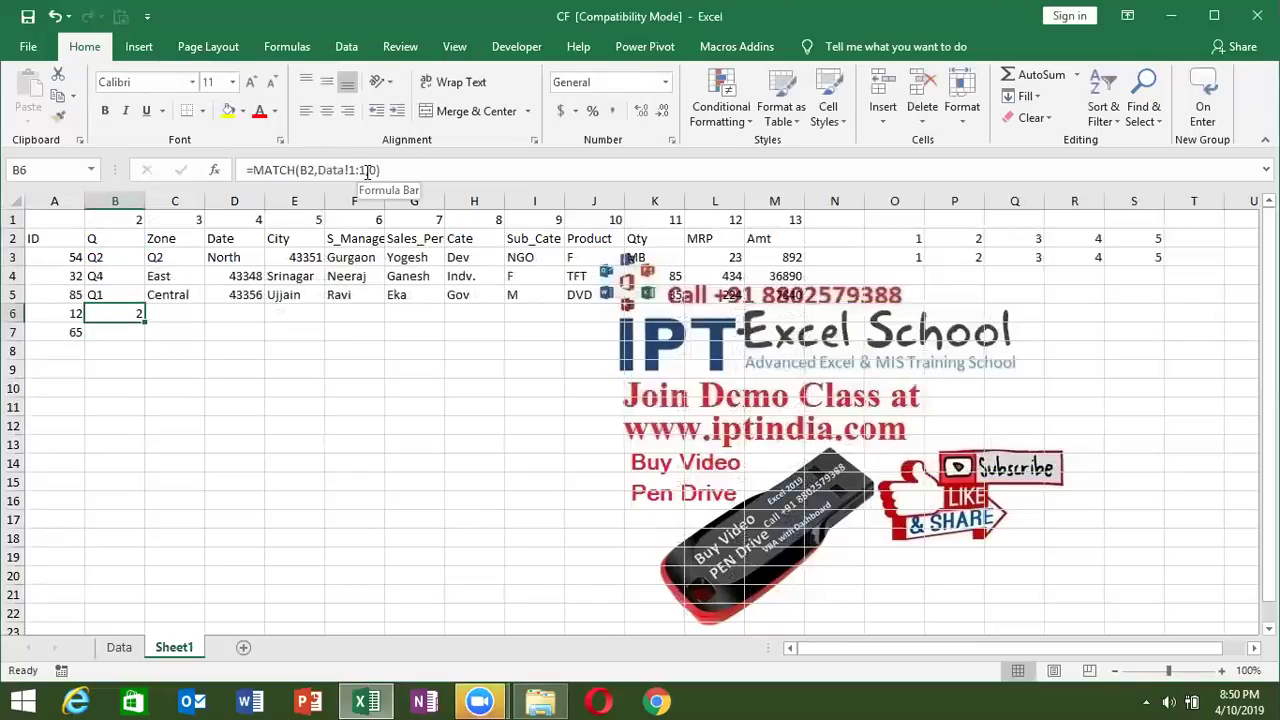
- Change B2's header to Zone to test that the MATCH result updates
left_click(112, 240)
type("Zome")
key("Return")
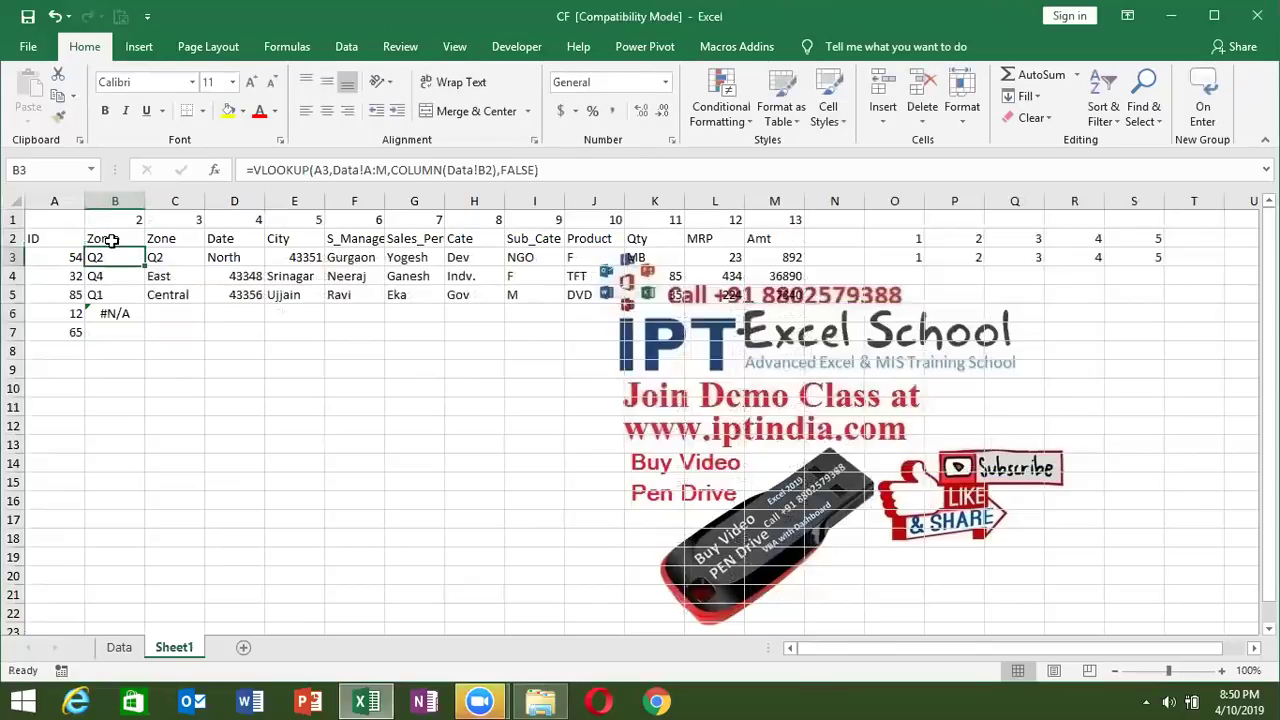
left_click(112, 240)
double_click(125, 238)
key("BackSpace")
key("BackSpace")
type("e")
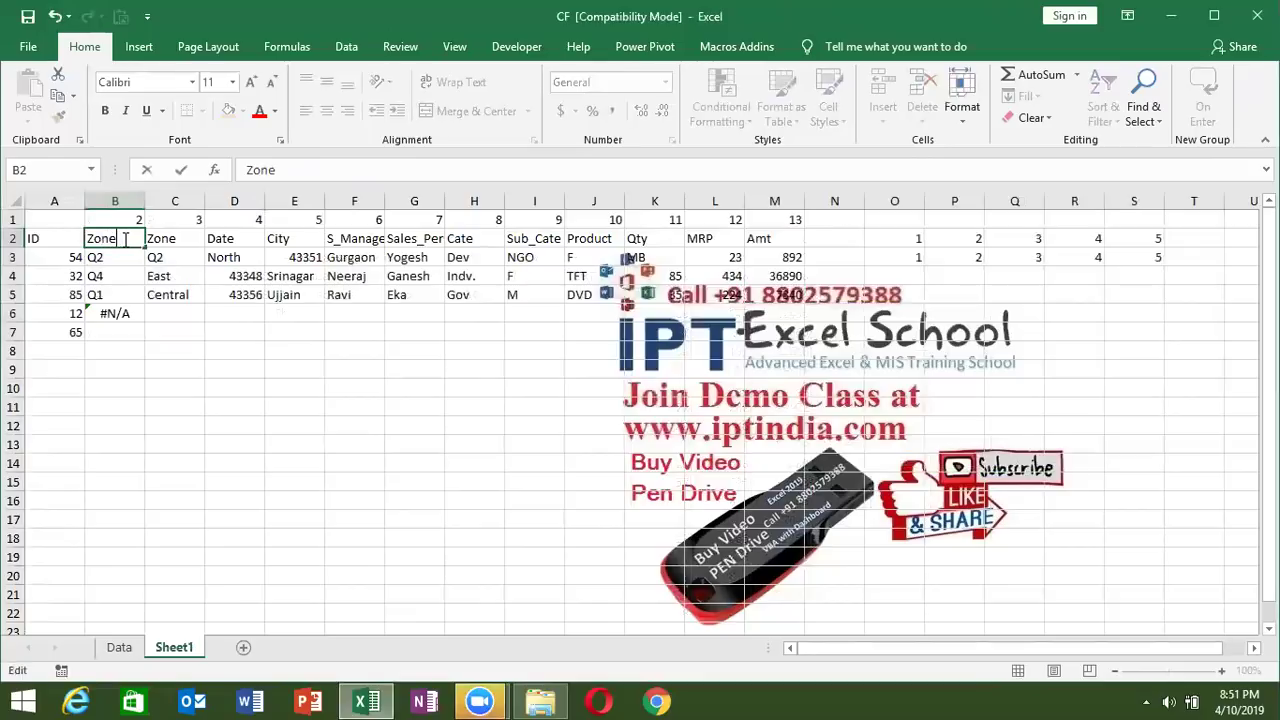
key("Return")
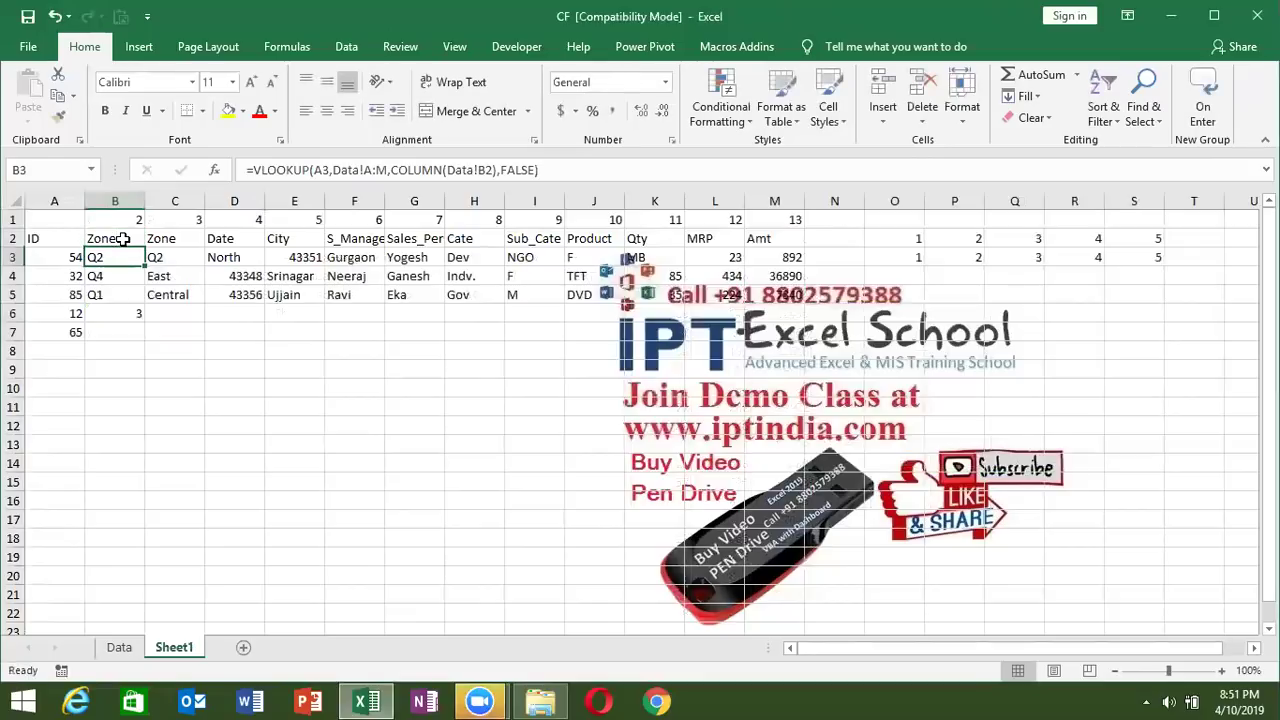
- Restore B2's header back to Q
left_click(123, 238)
type("Q")
key("ctrl+Return")
left_click(122, 309)
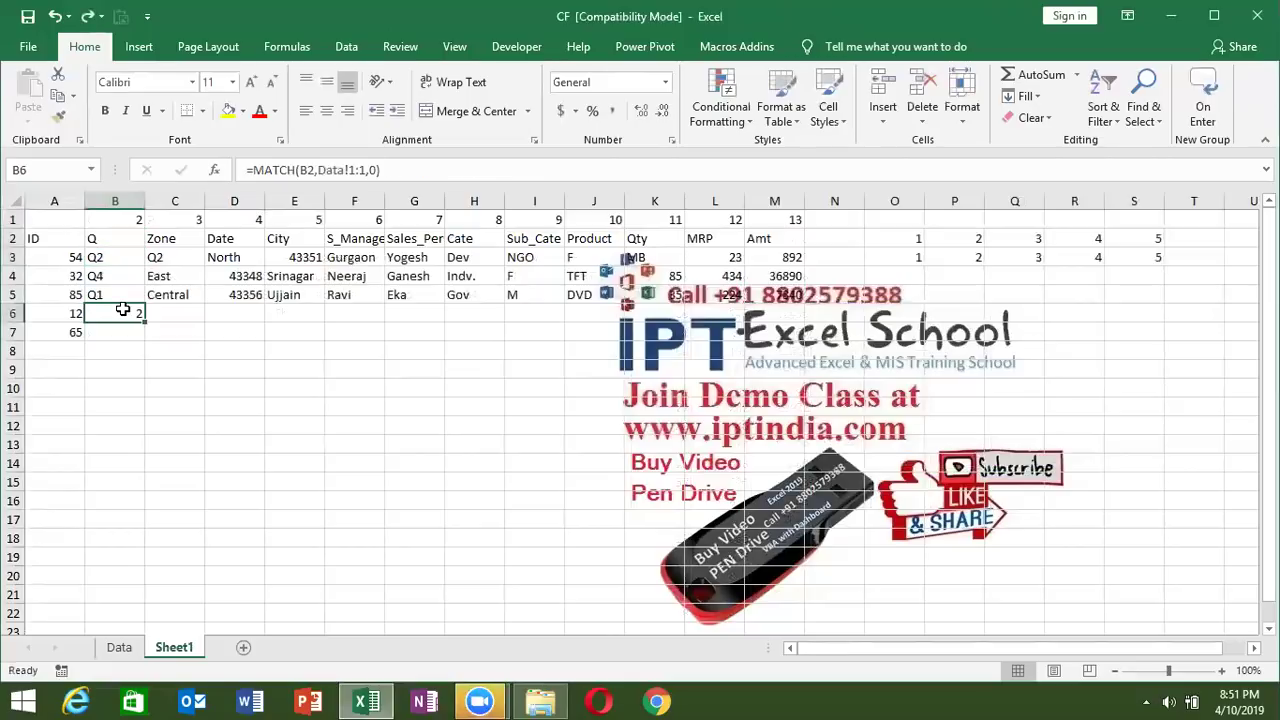
- Enter =VLOOKUP(A6,Data!A:M,MATCH(Sheet1!B2,Data!1:1,0),0) in B6 to fetch ID 12's Q value
type("=vl")
key("Tab")
left_click(66, 315)
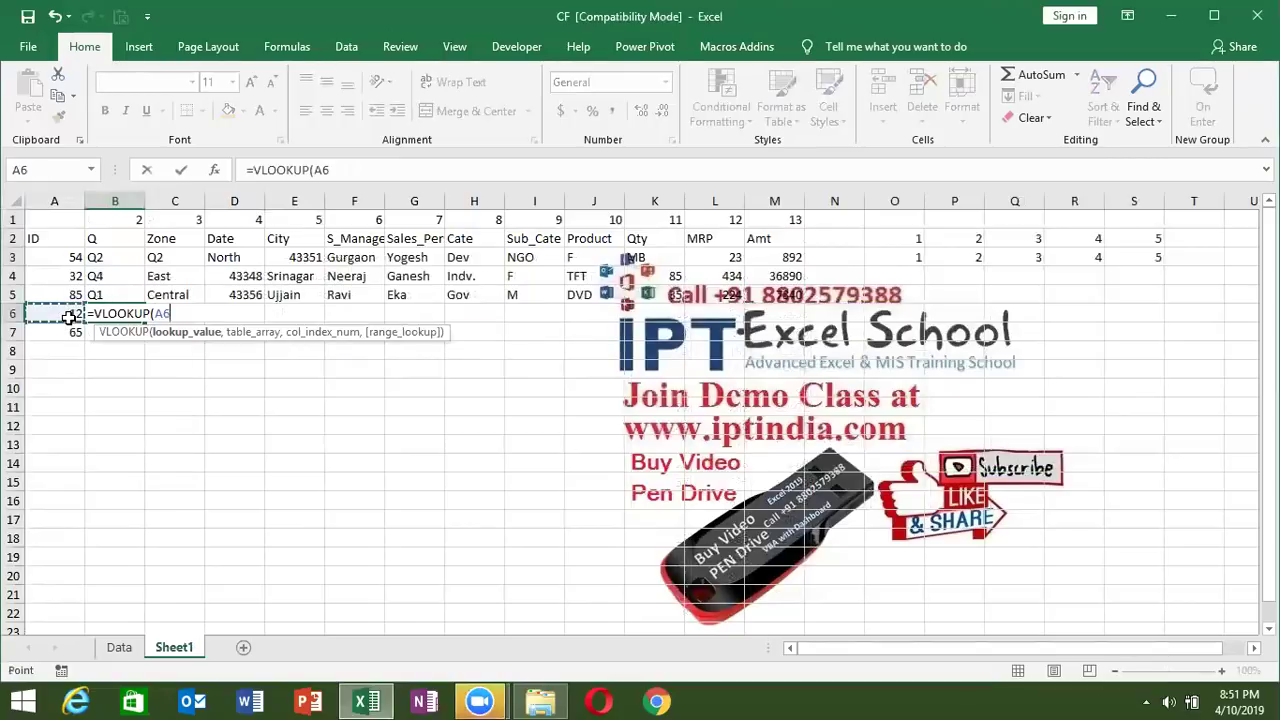
type(",")
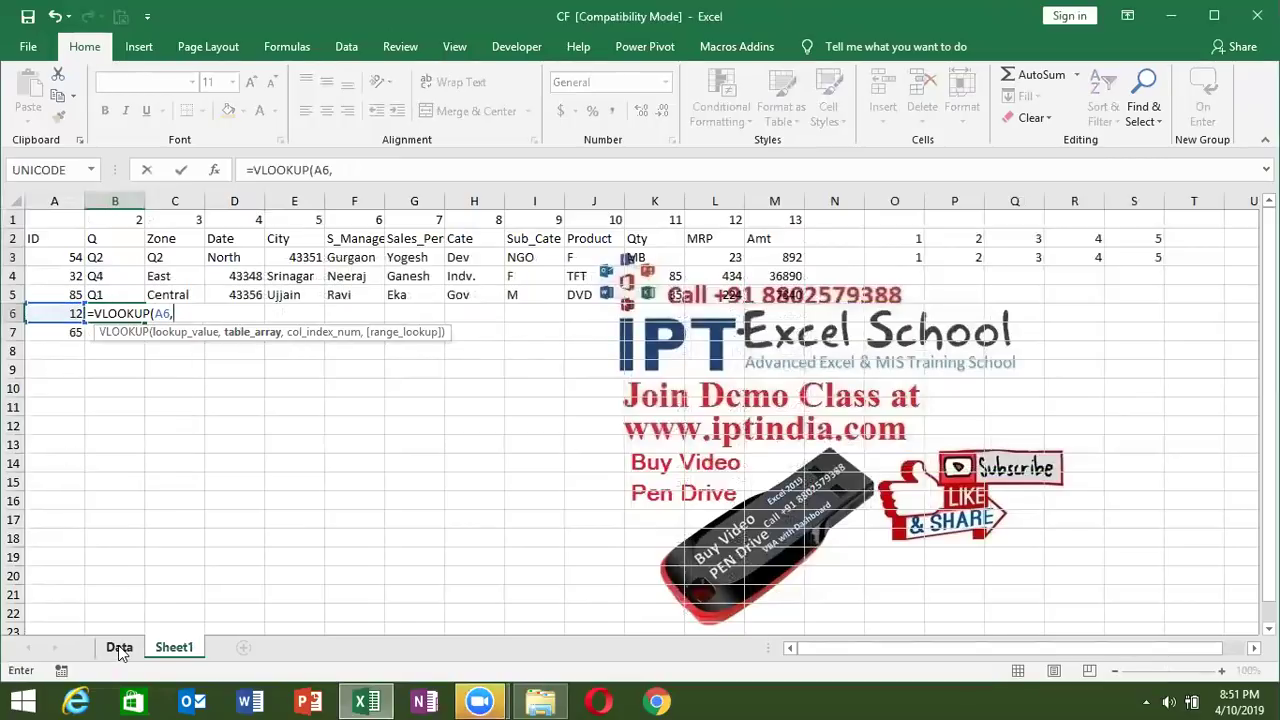
left_click(119, 649)
type("A:M,")
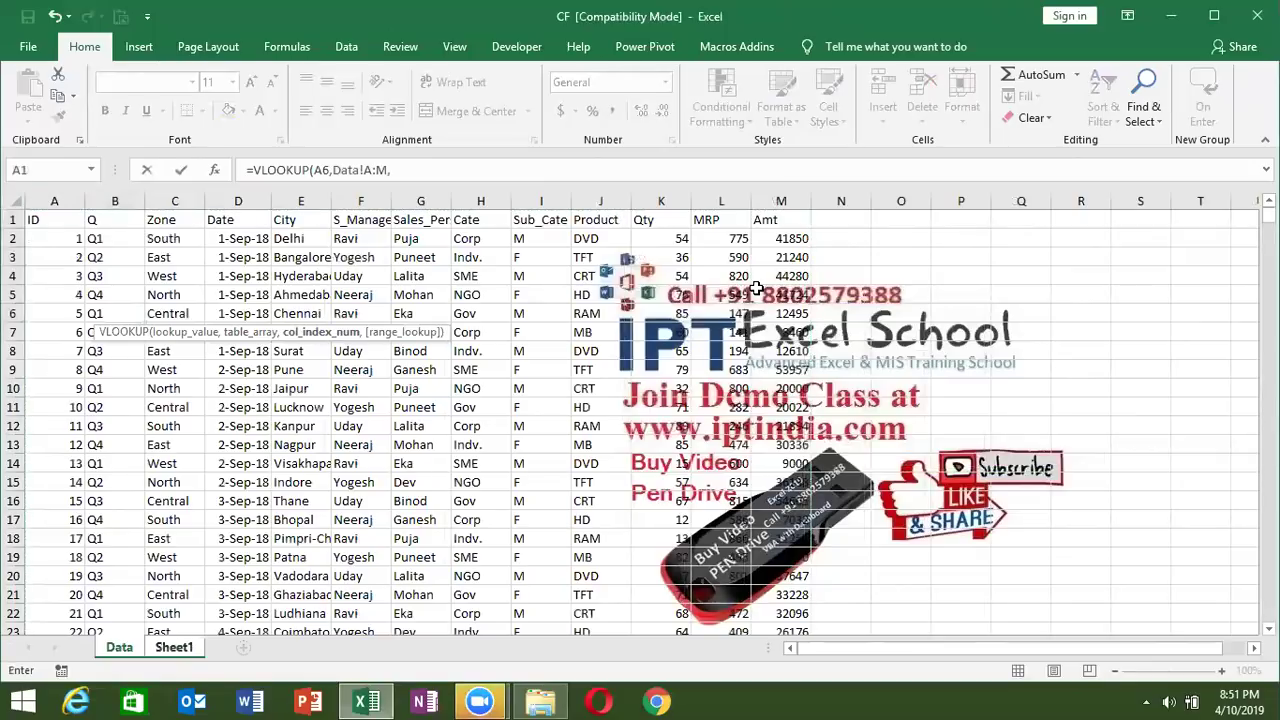
type("MATCH(")
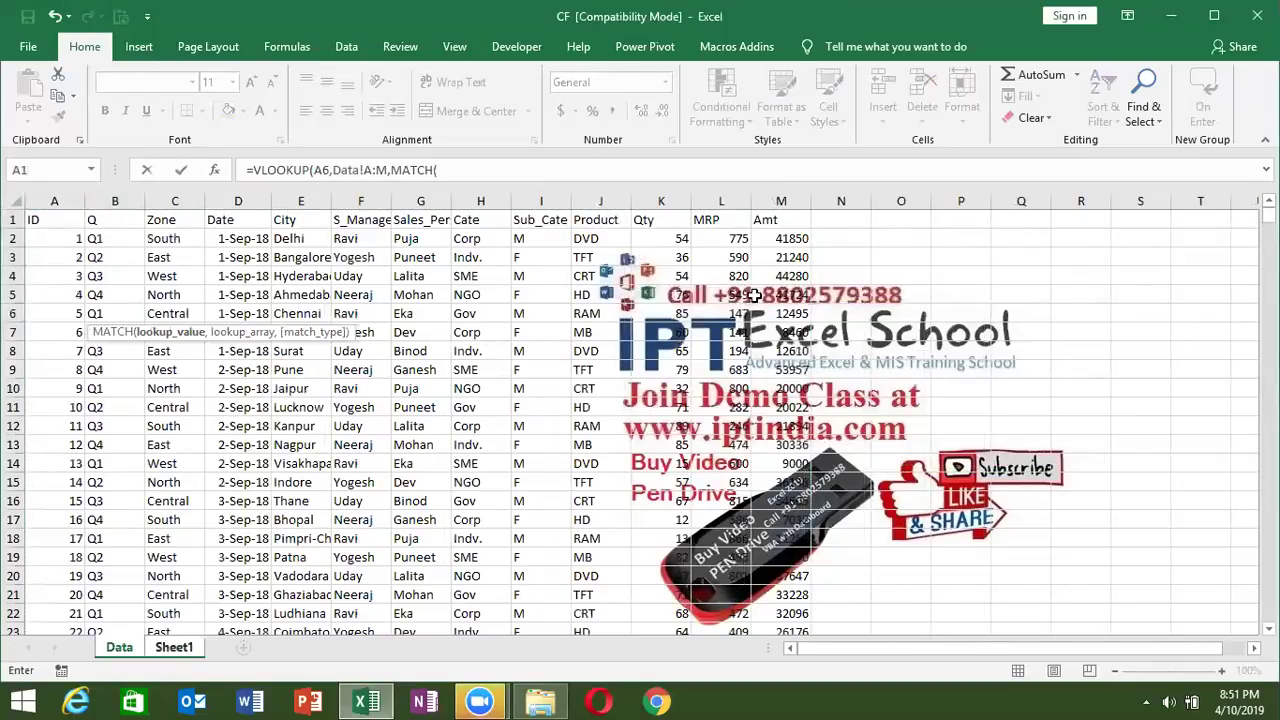
left_click(172, 648)
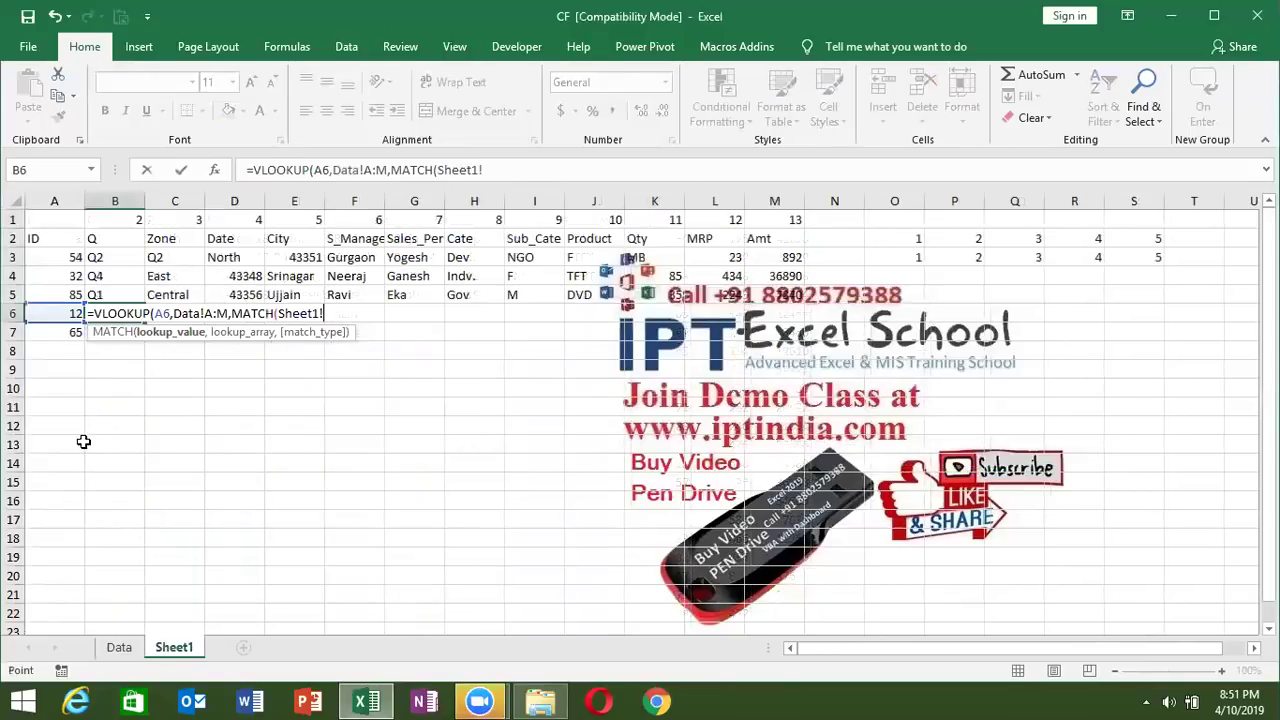
left_click(118, 237)
type(",")
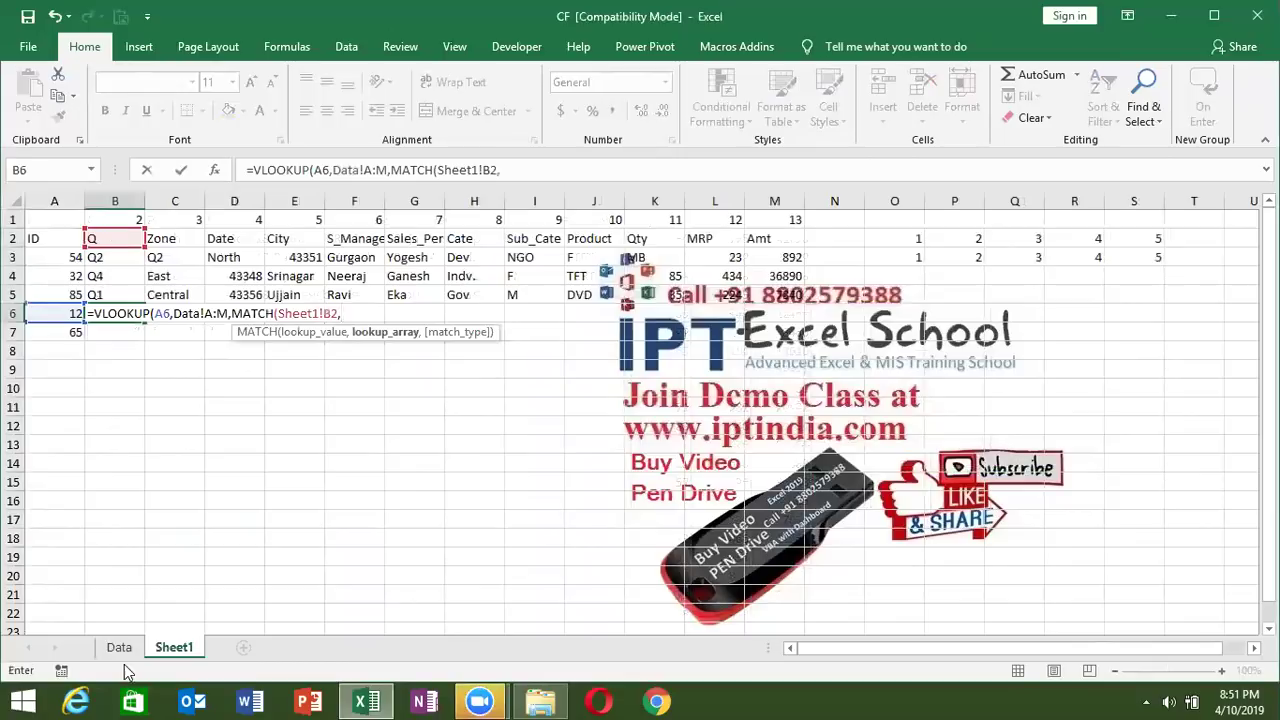
left_click(119, 648)
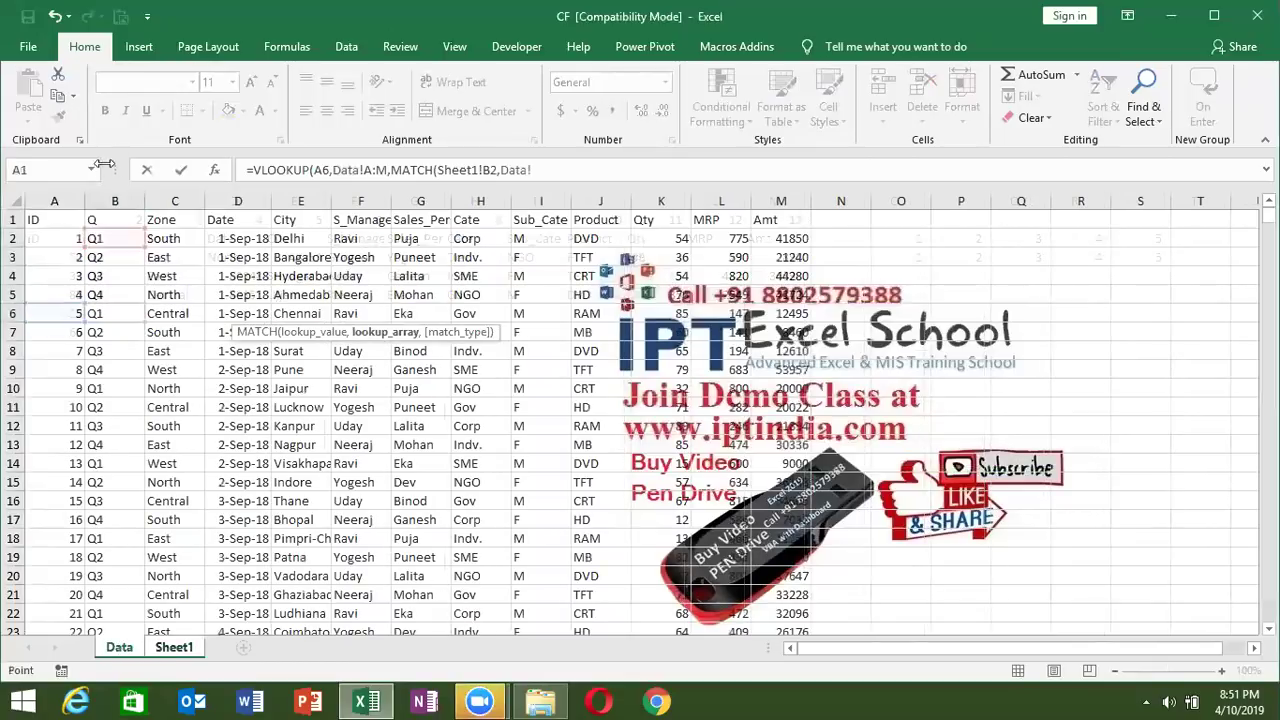
left_click(14, 219)
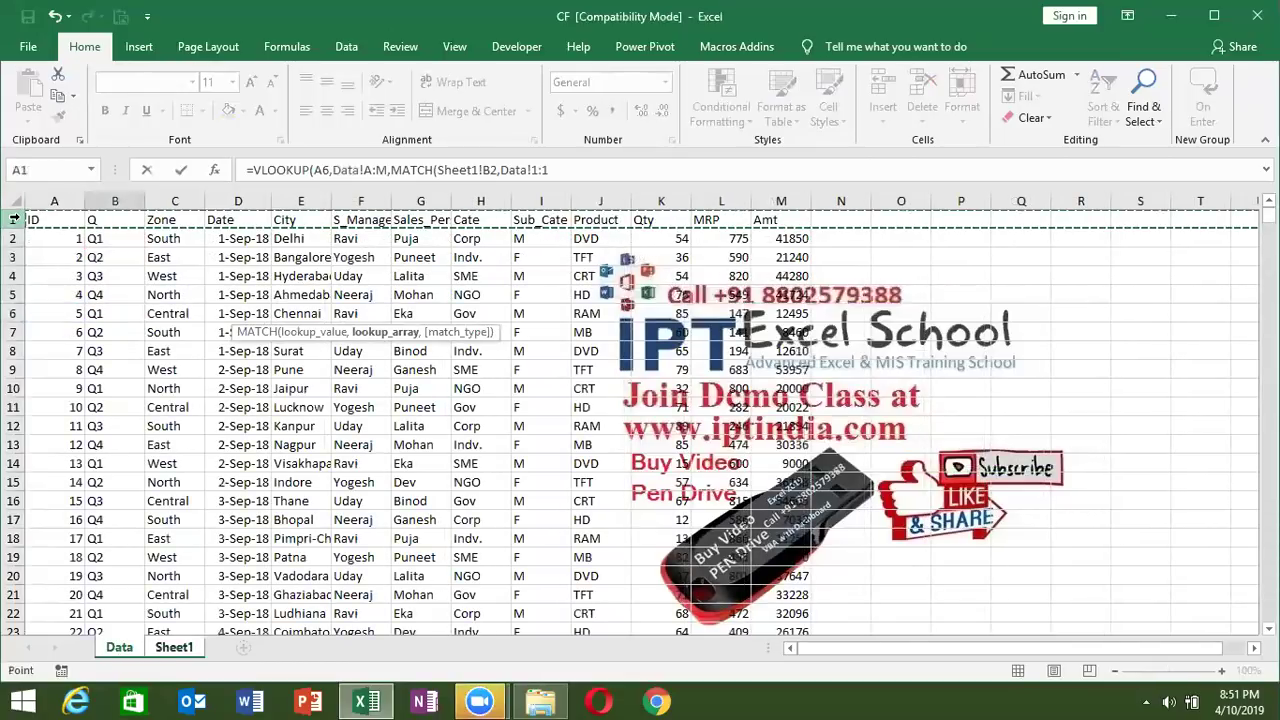
type(",0)")
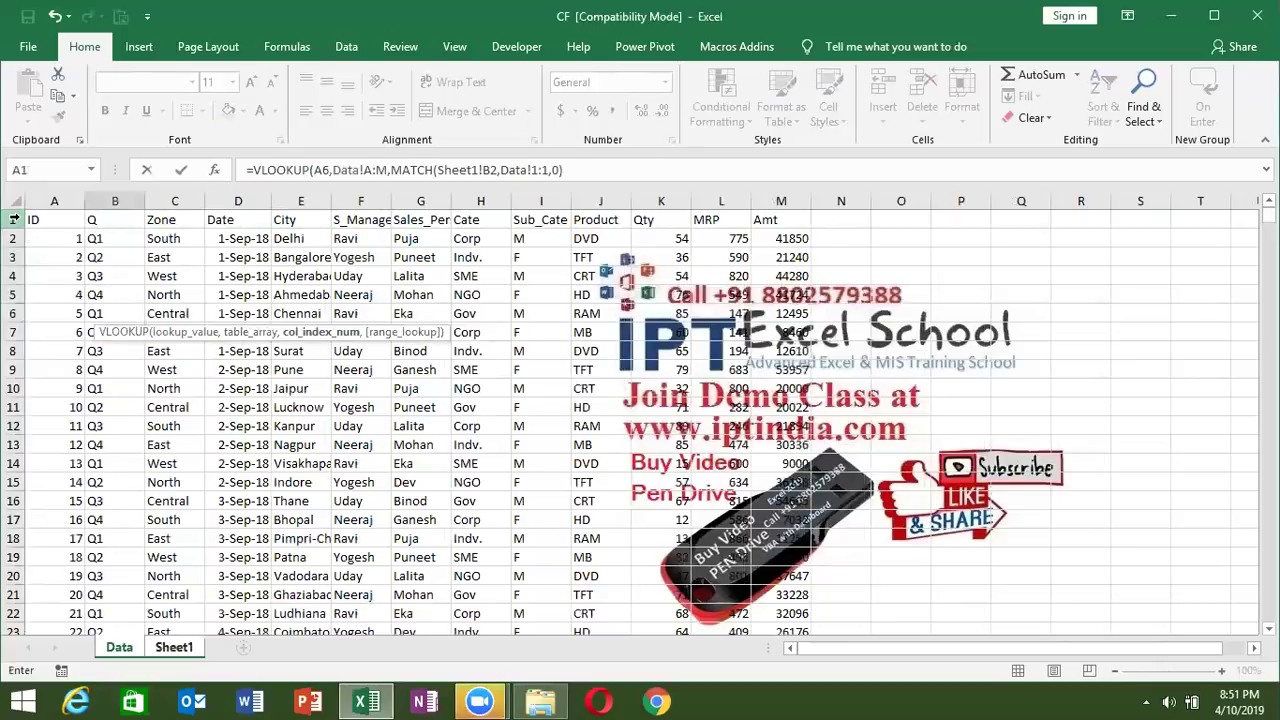
type(",0")
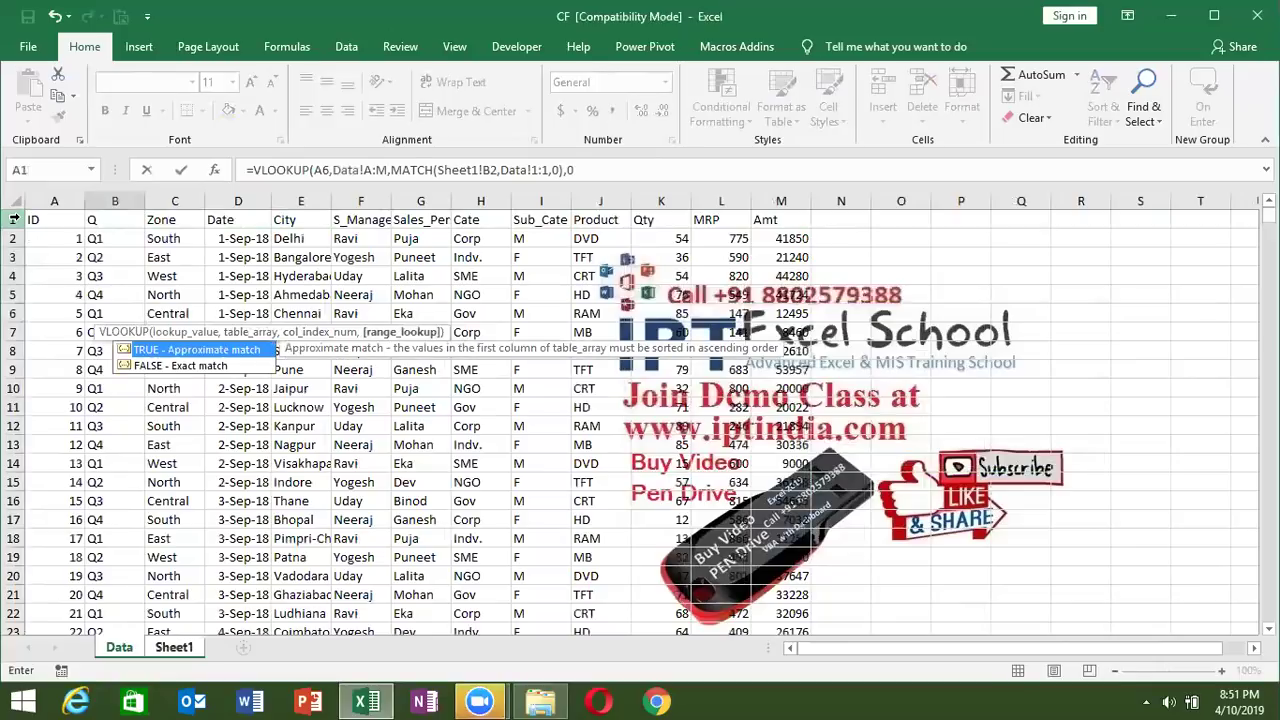
type(")")
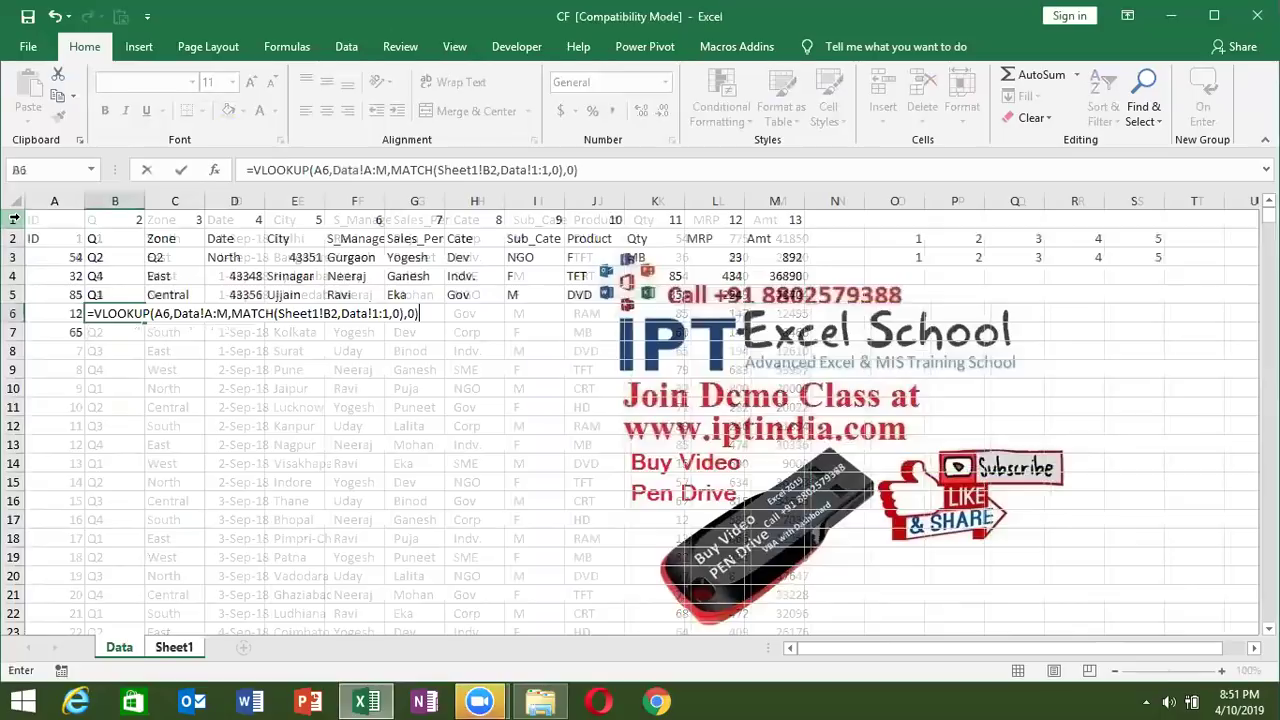
key("ctrl+Return")
- Lock B6's references to $A6, Data!$A:$M, Sheet1!B$2 and Data!$1:$1
left_click(315, 170)
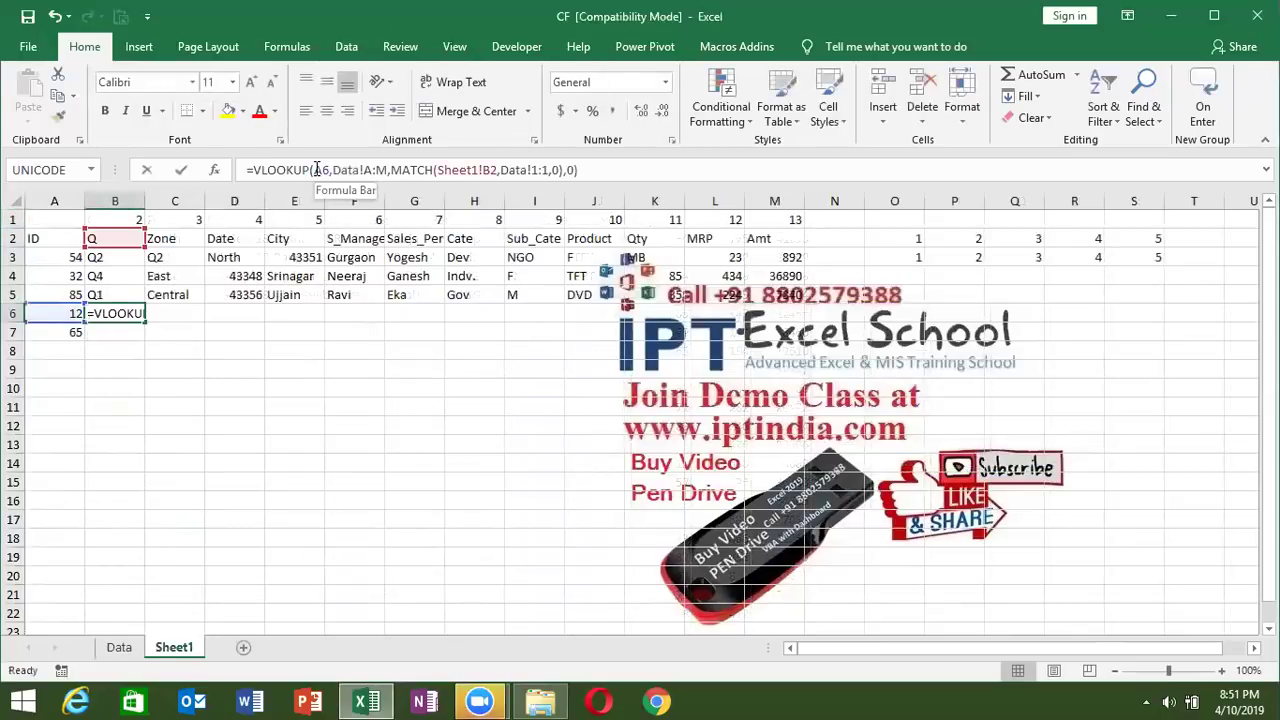
type("$")
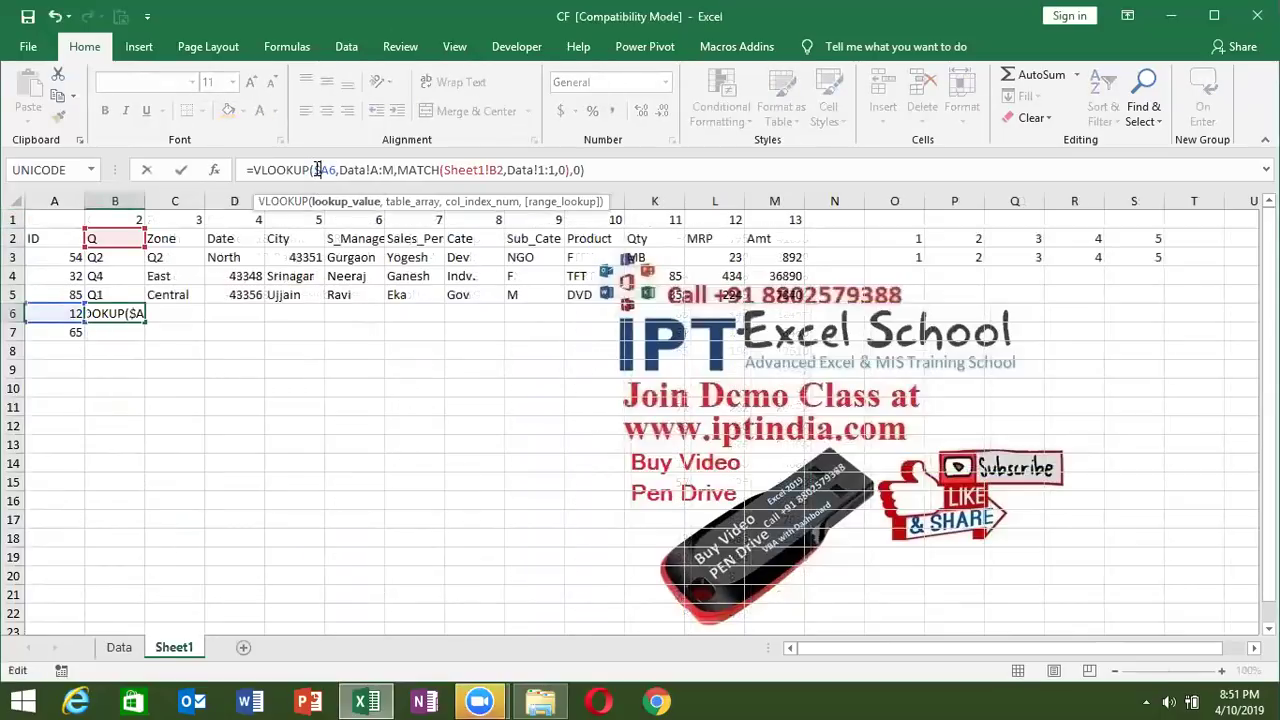
left_click(384, 170)
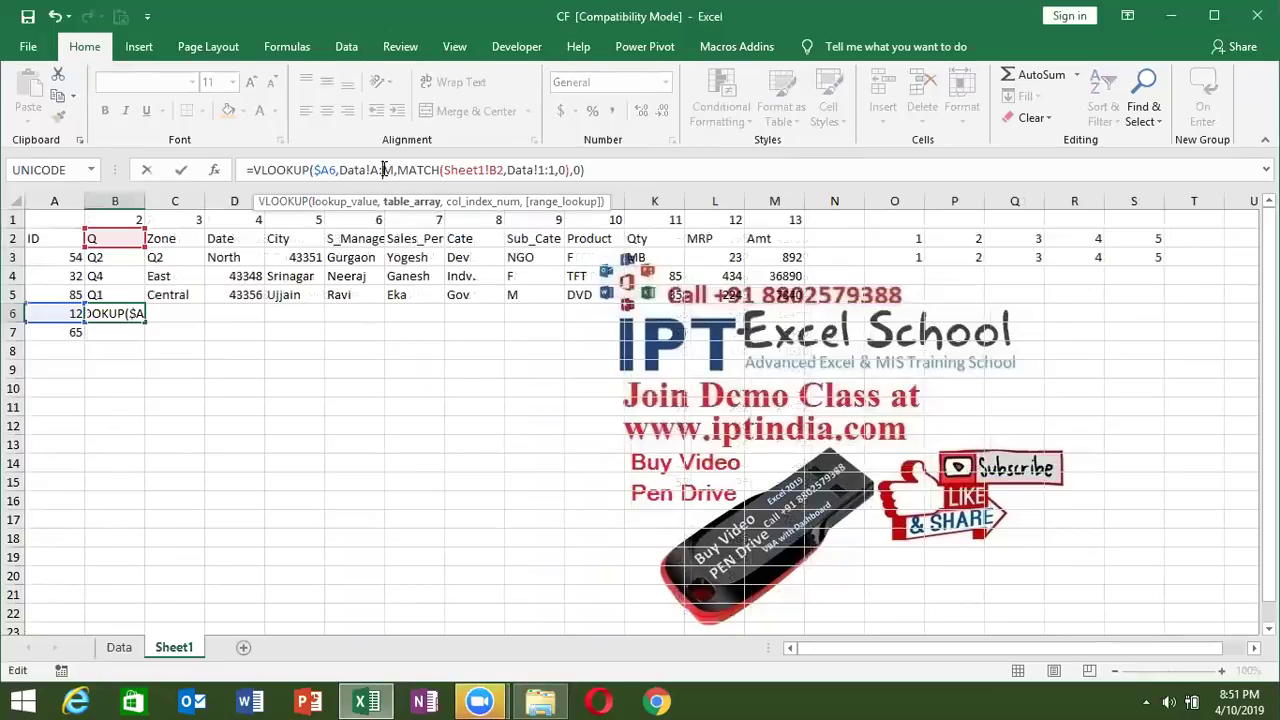
key("F5")
key("Escape")
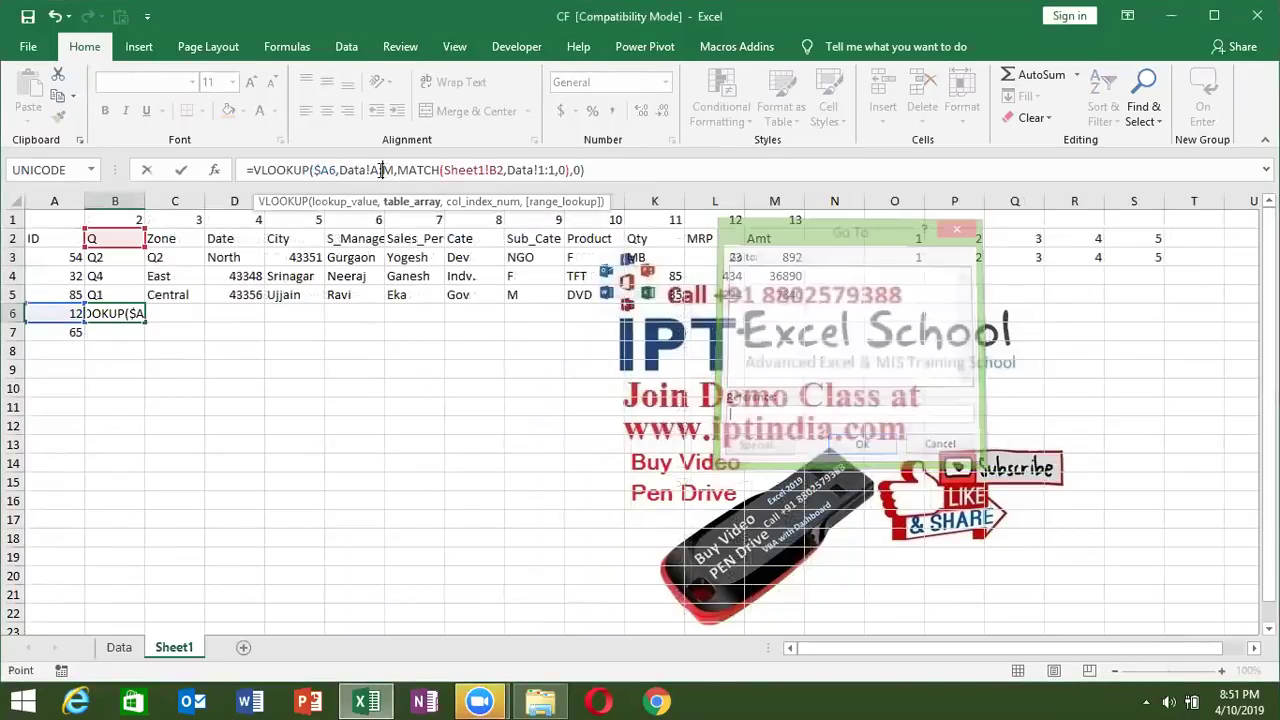
key("F4")
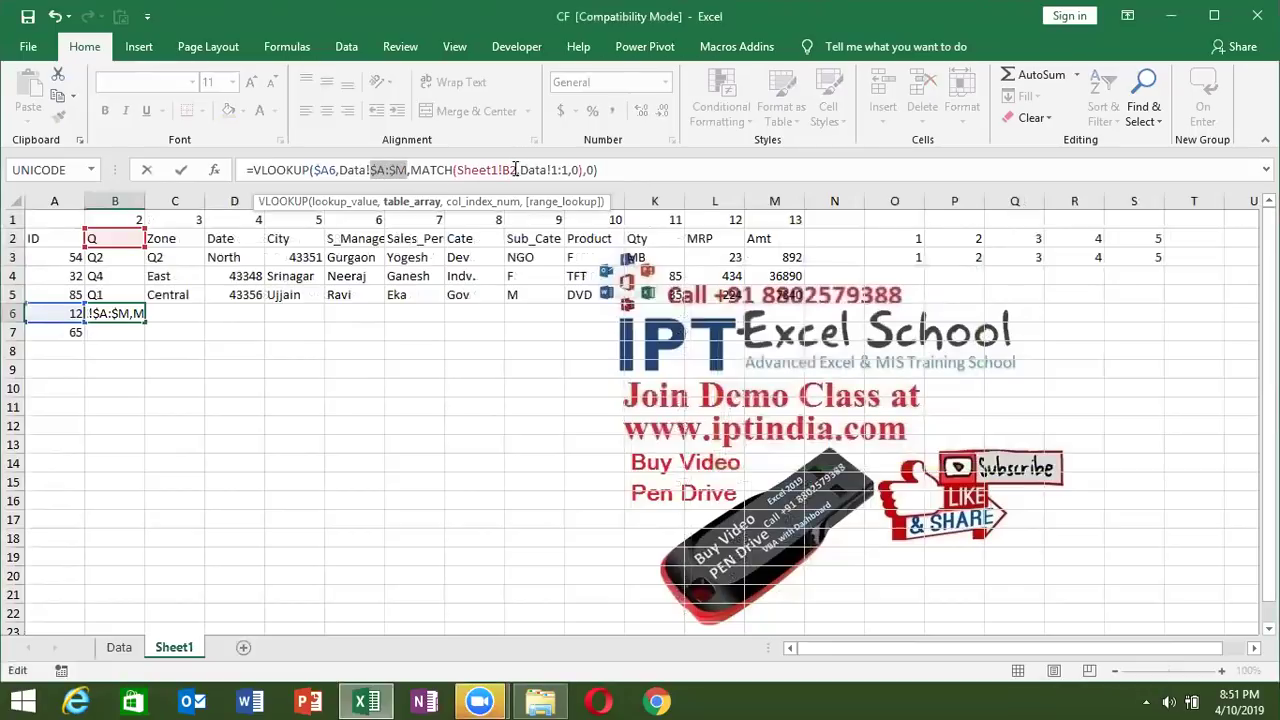
left_click(509, 170)
type("$")
left_click(563, 171)
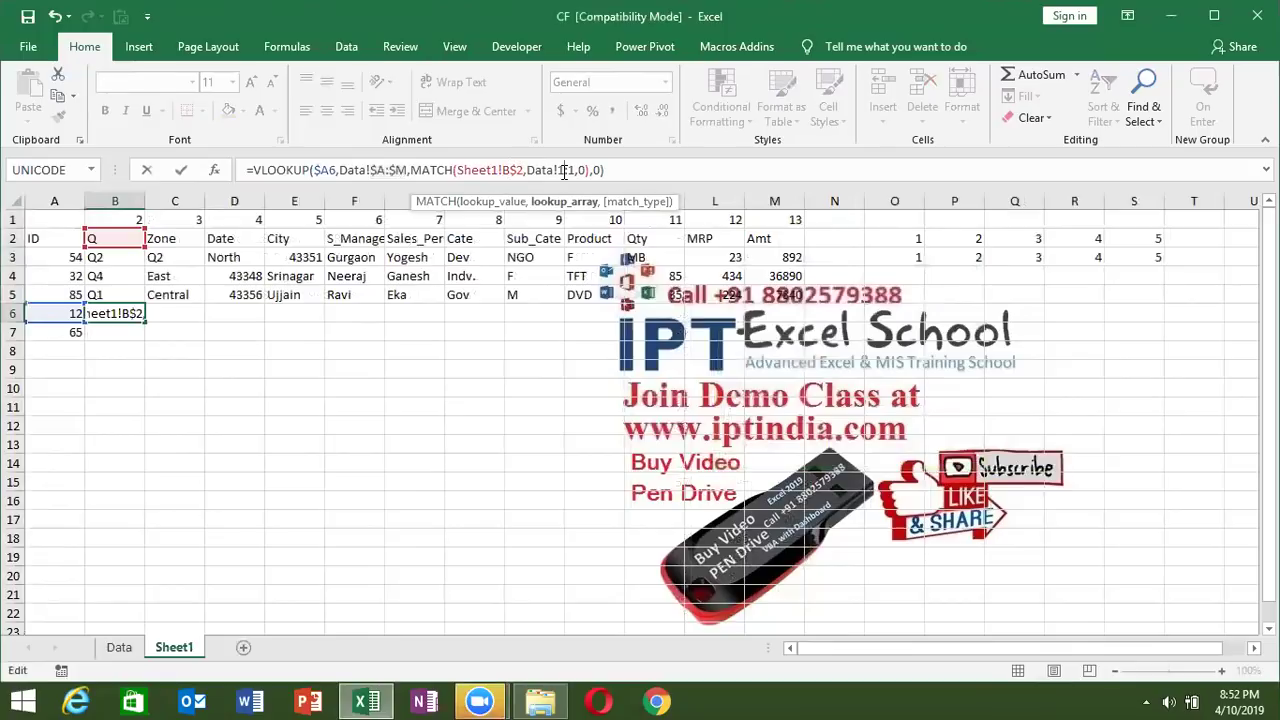
key("F4")
key("Return")
- Fill the B6 formula across B6:M6 to show all fields for ID 12
key("Up")
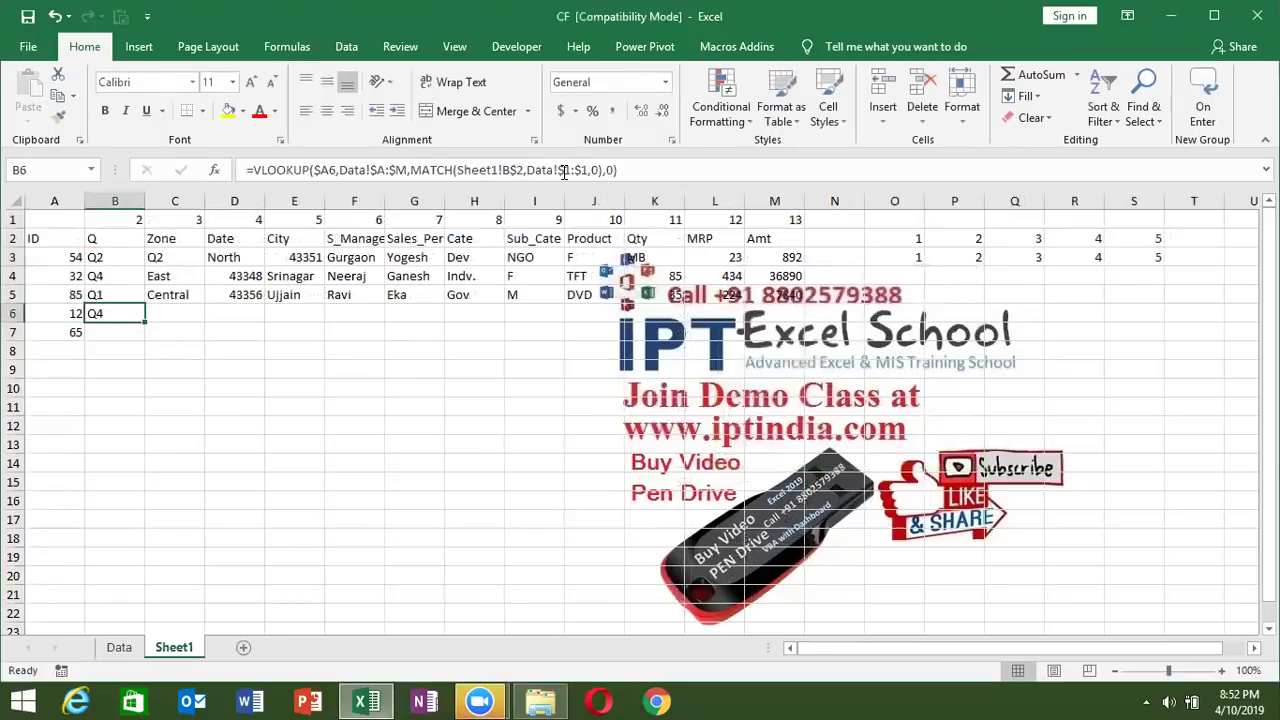
key("shift+Right")
key("shift+Right")
key("shift+Right")
key("shift+Right")
key("shift+Right")
key("shift+Right")
key("shift+Right")
key("shift+Left")
key("shift+Left")
key("shift+Left")
key("ctrl+r")
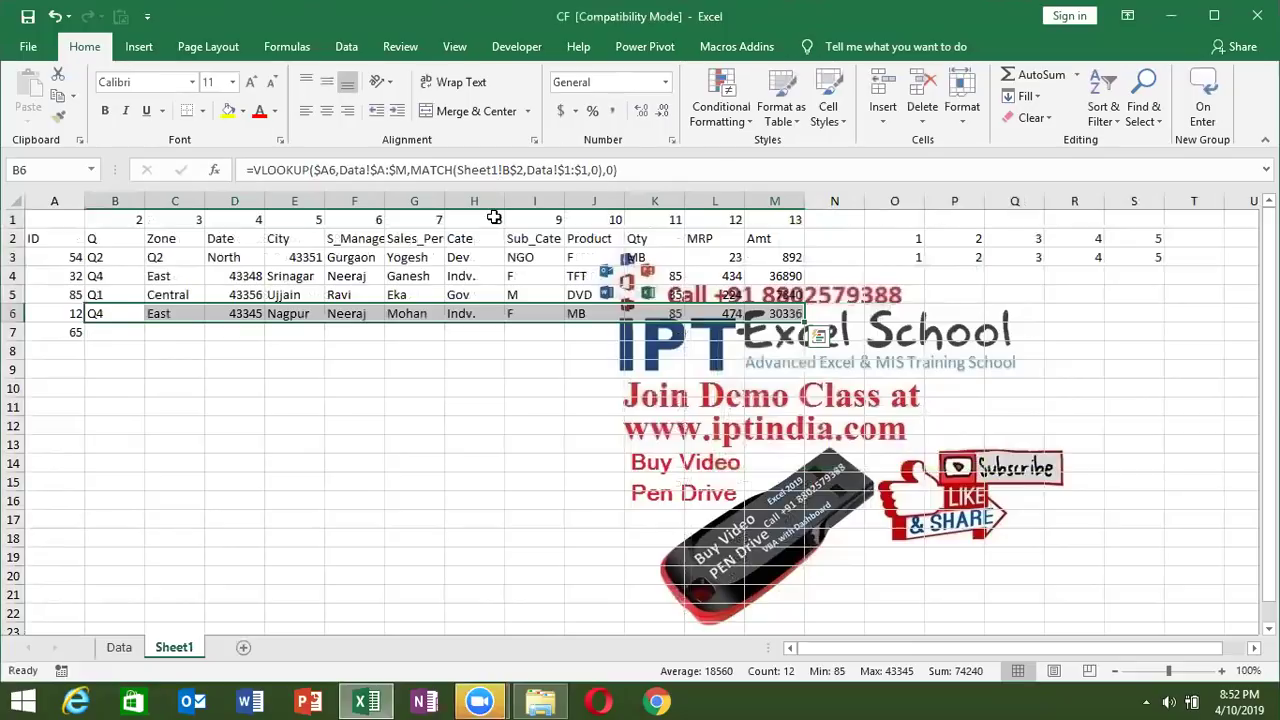
left_click(480, 245)
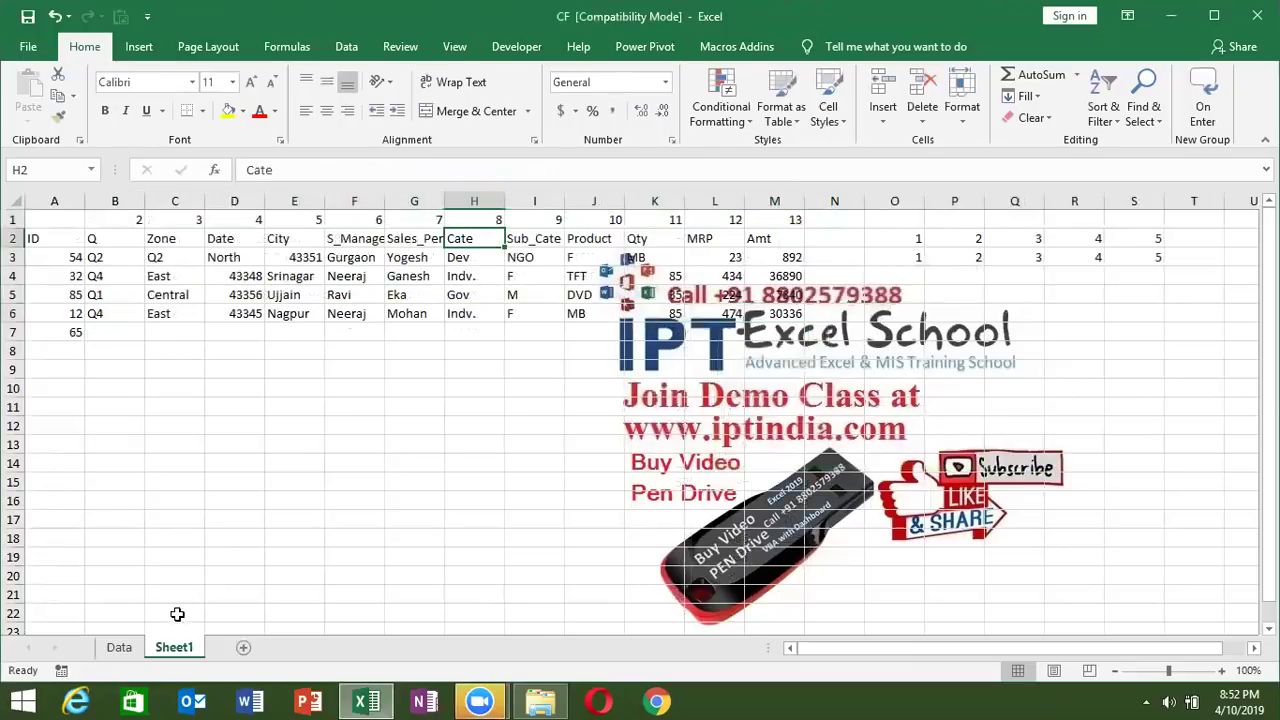
left_click(140, 645)
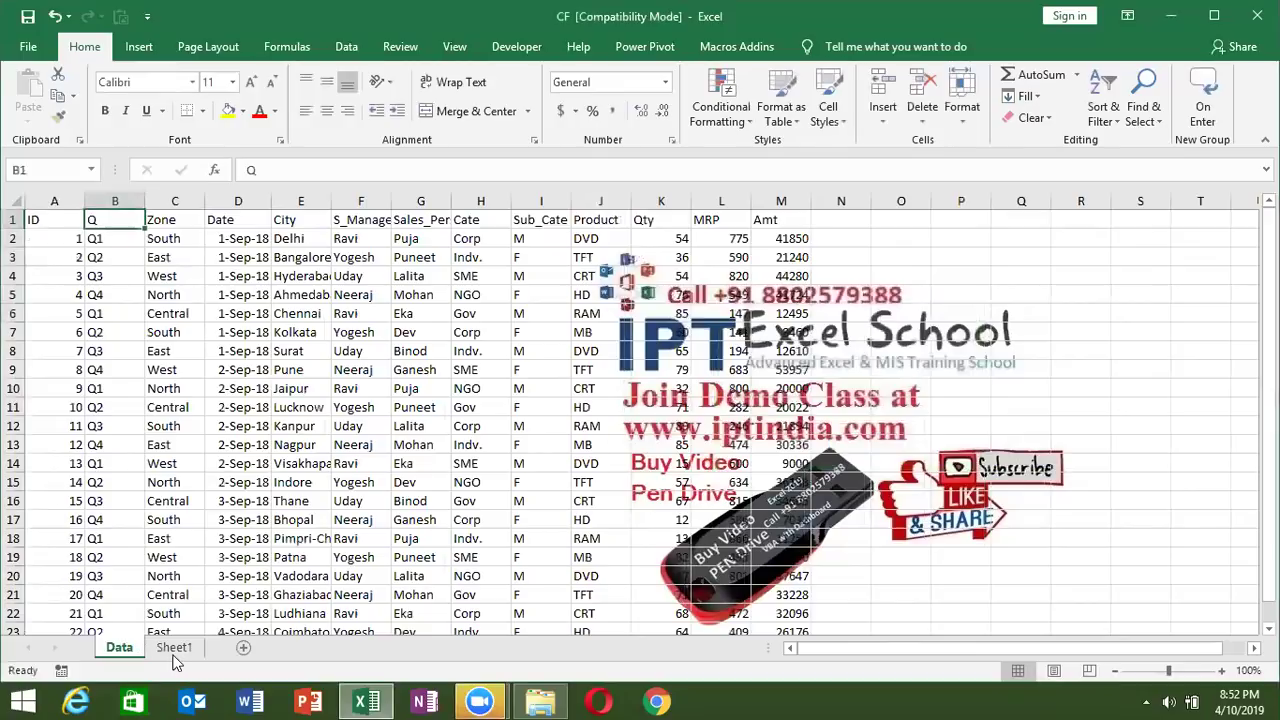
left_click(175, 650)
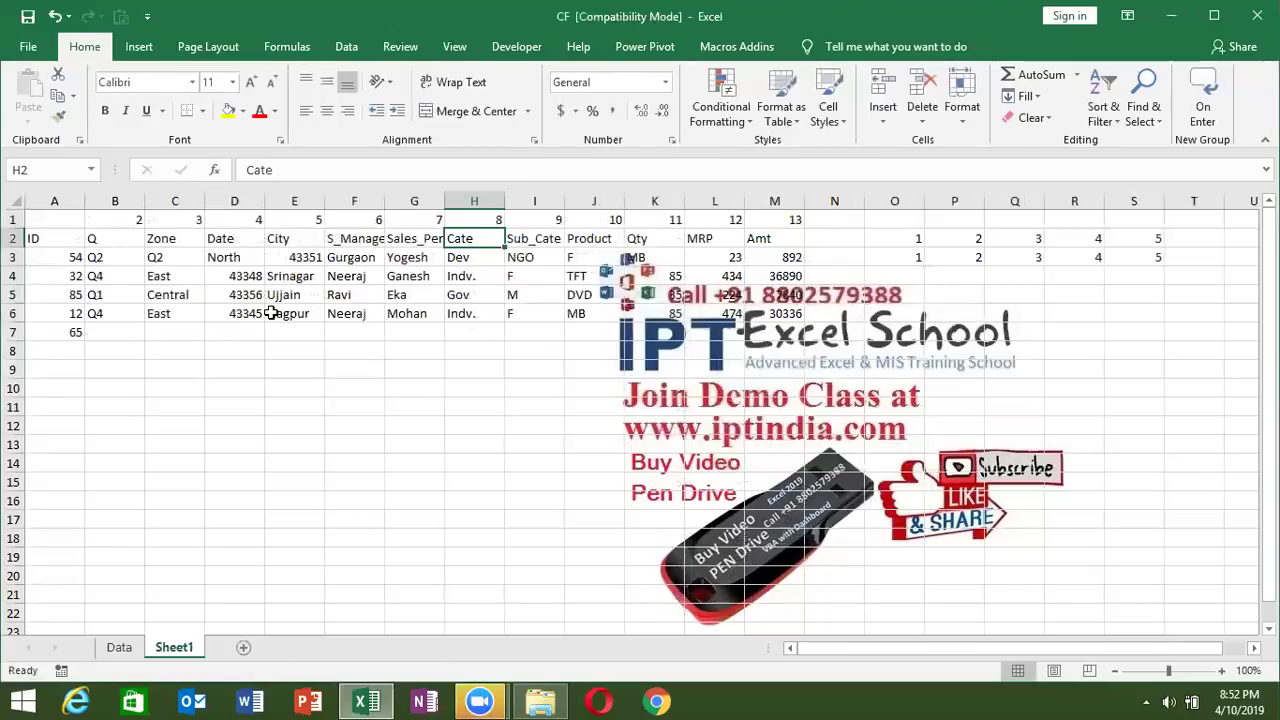
left_click(187, 321)
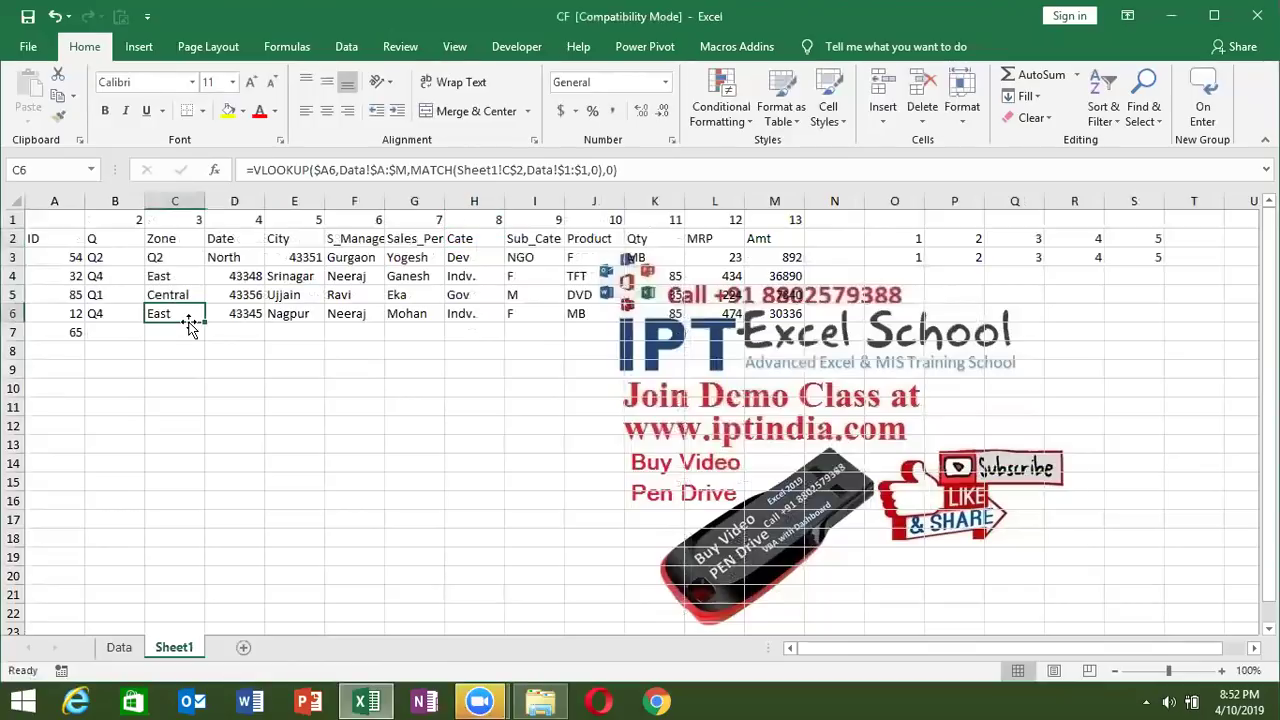